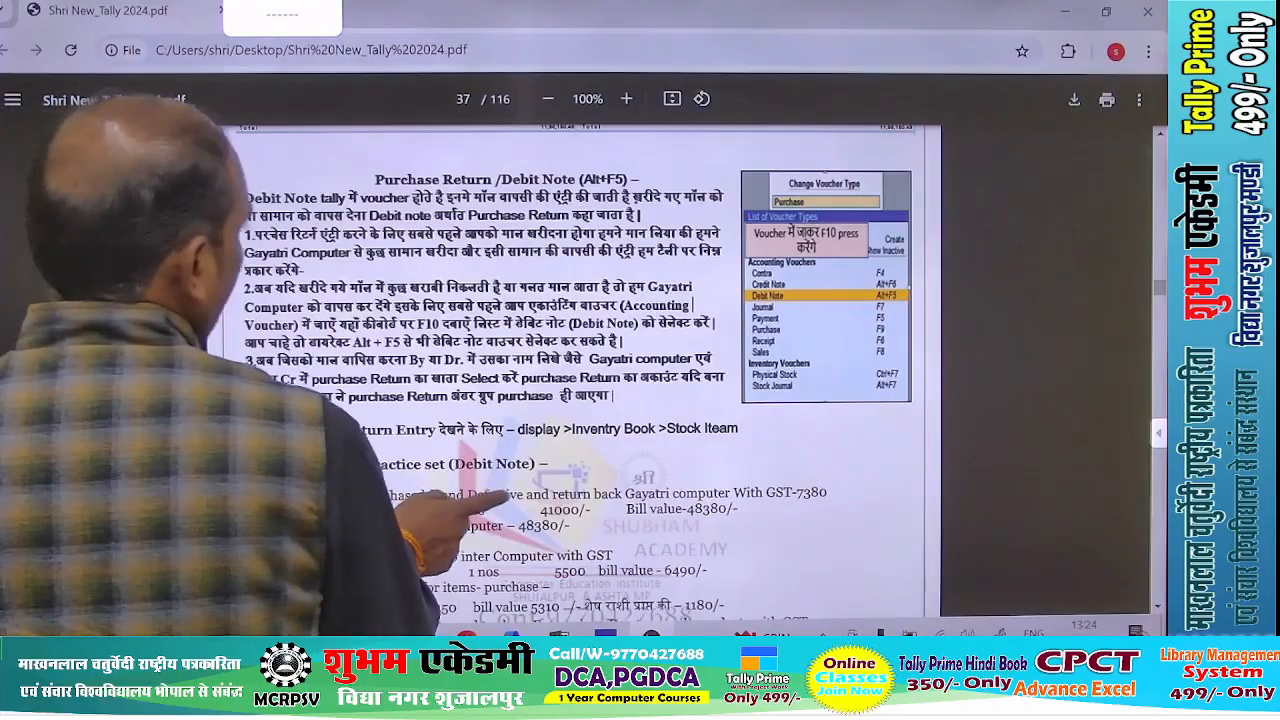
- Examine the Purchase Return (Debit Note) practice exercises on page 37 of the Tally PDF at an enlarged, readable size
{"action": "scroll", "coordinate": [680, 380], "scroll_direction": "down", "scroll_amount": 1}
{"action": "scroll", "coordinate": [575, 380], "scroll_direction": "down", "scroll_amount": 2}
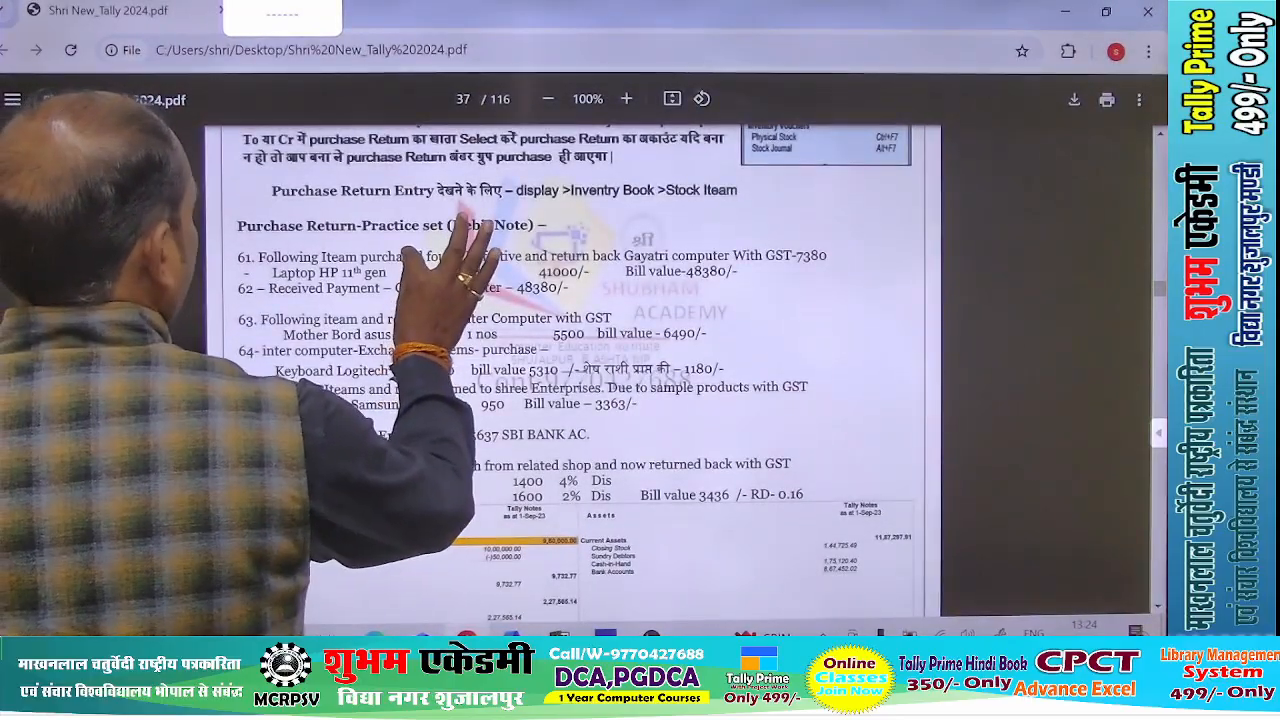
{"action": "scroll", "coordinate": [680, 370], "scroll_direction": "up", "scroll_amount": 4, "text": "ctrl"}
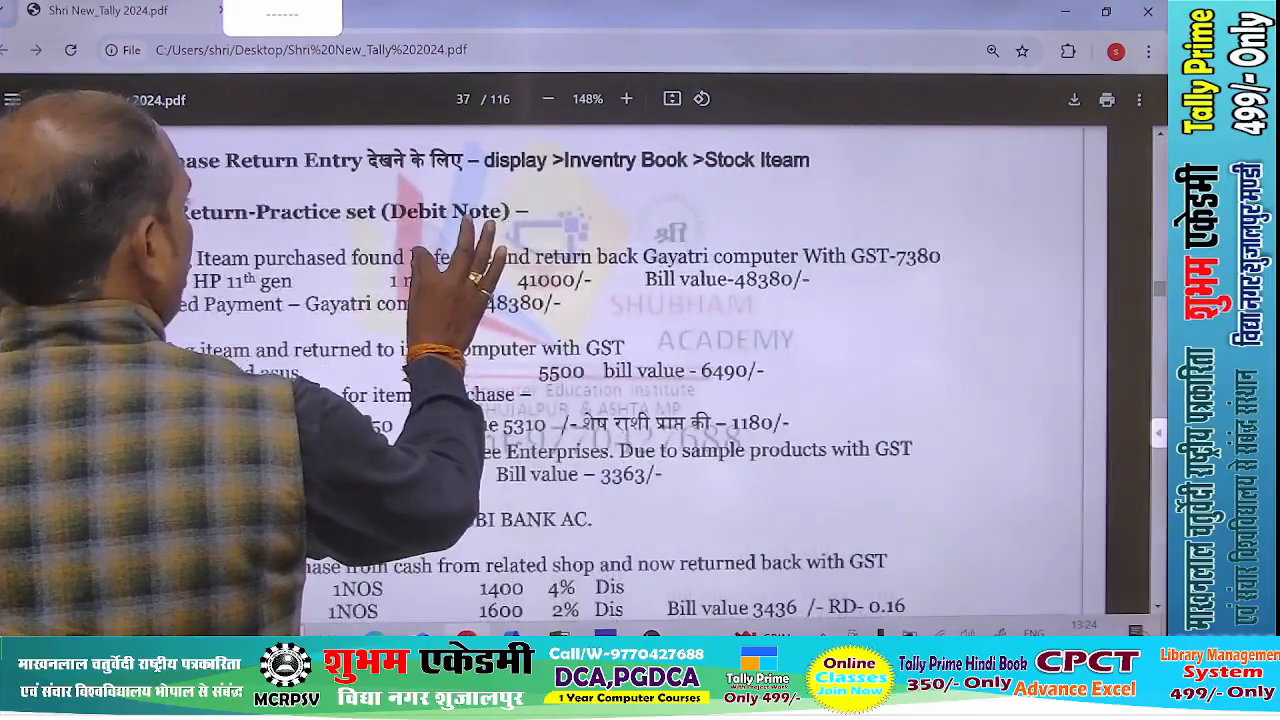
{"action": "scroll", "coordinate": [600, 370], "scroll_direction": "down", "scroll_amount": 1, "text": "ctrl"}
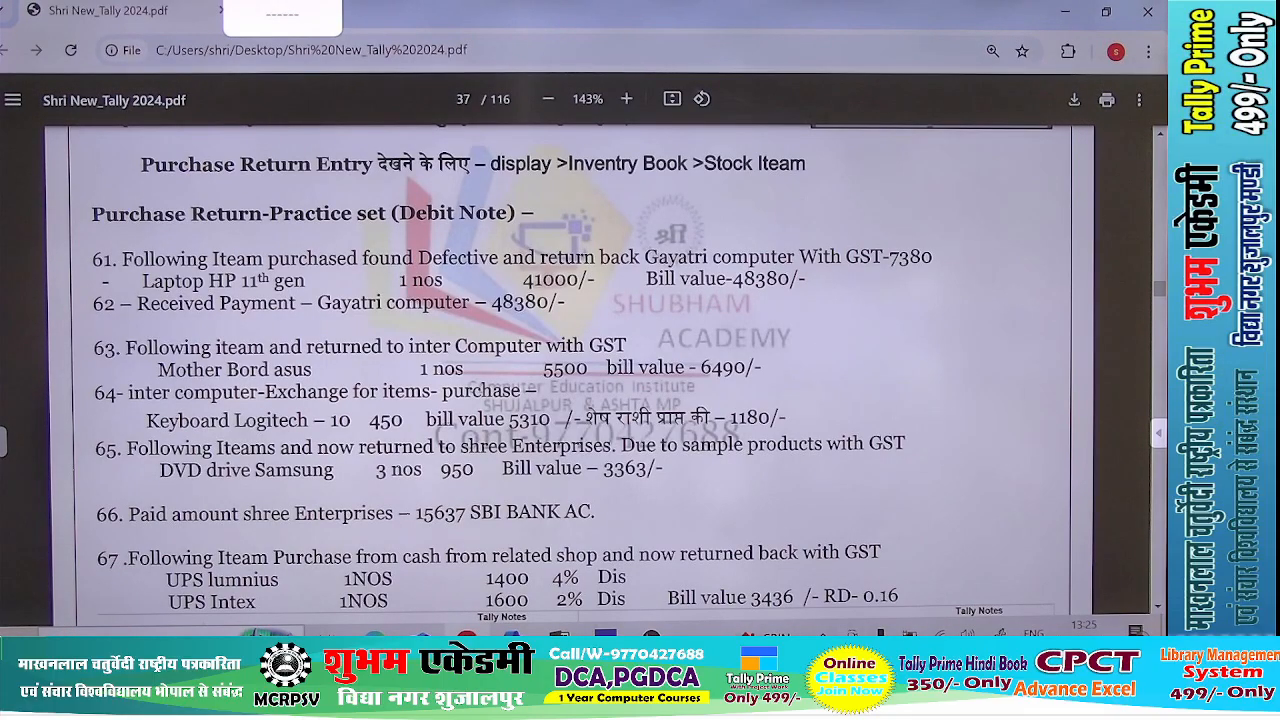
- Switch to TallyPrime and open a Debit Note voucher in Item Invoice mode
{"action": "left_click", "coordinate": [605, 633]}
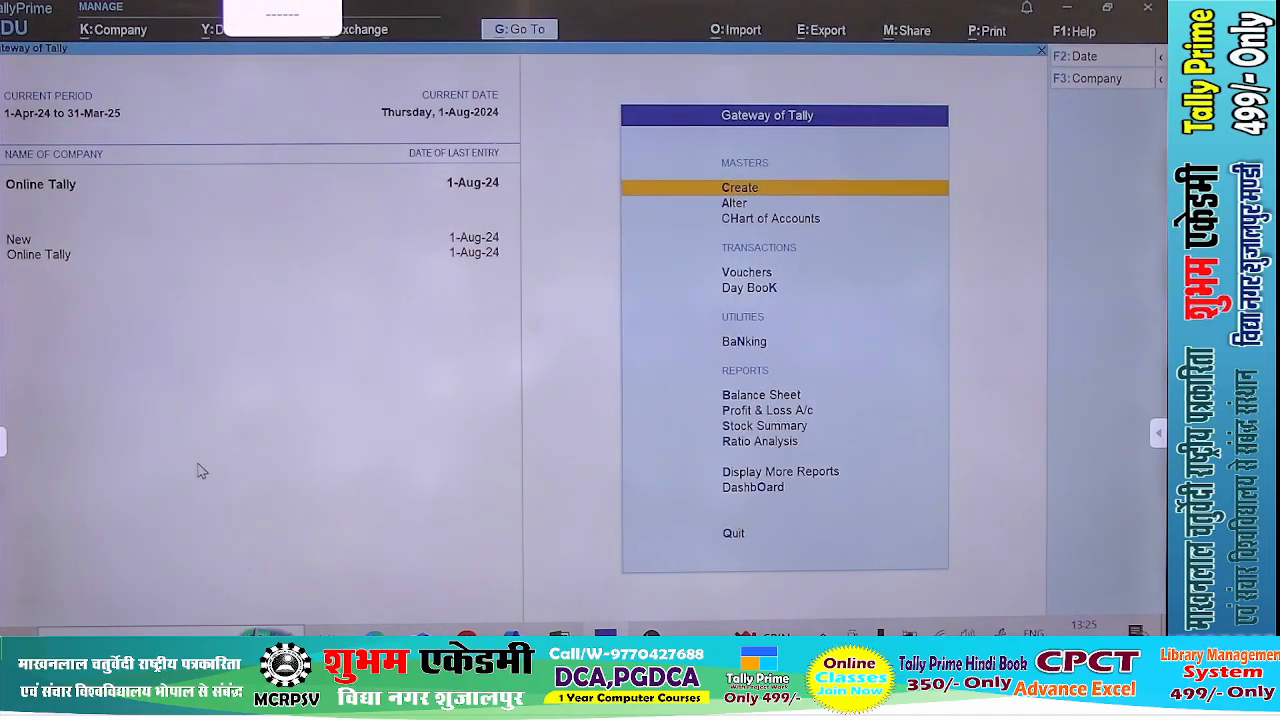
{"action": "key", "text": "v"}
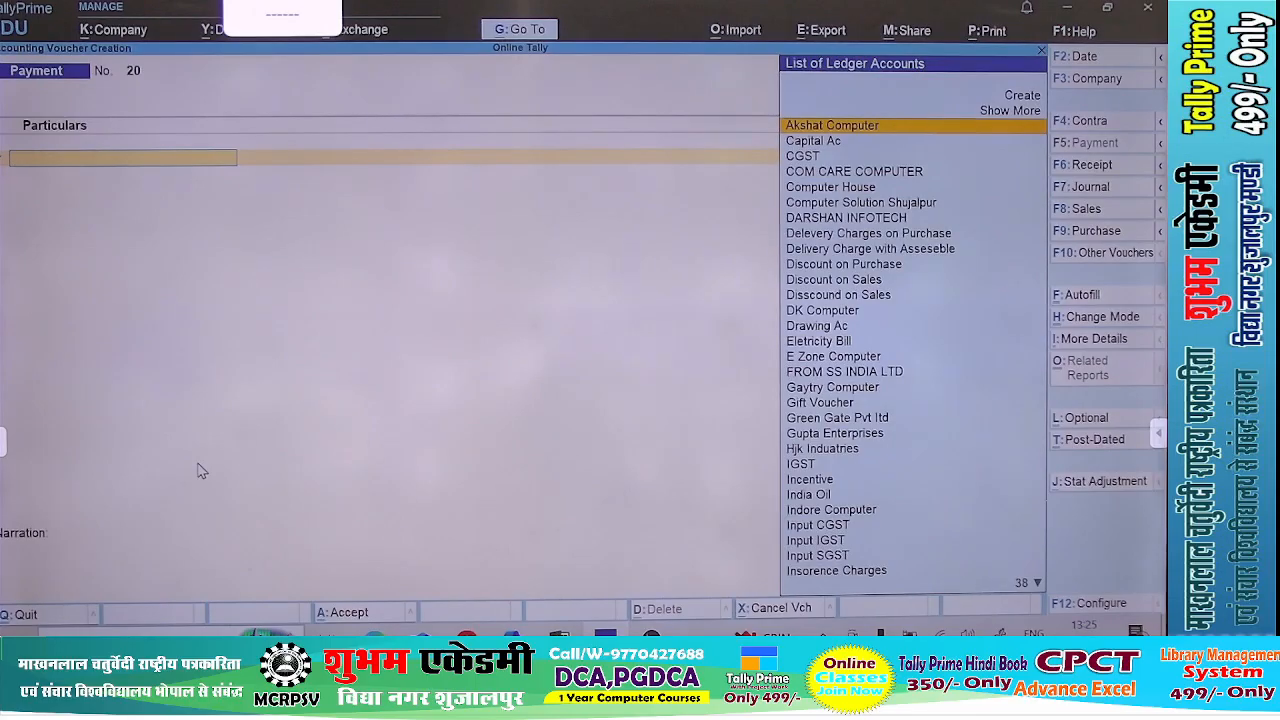
{"action": "key", "text": "alt"}
{"action": "key", "text": "alt+F5"}
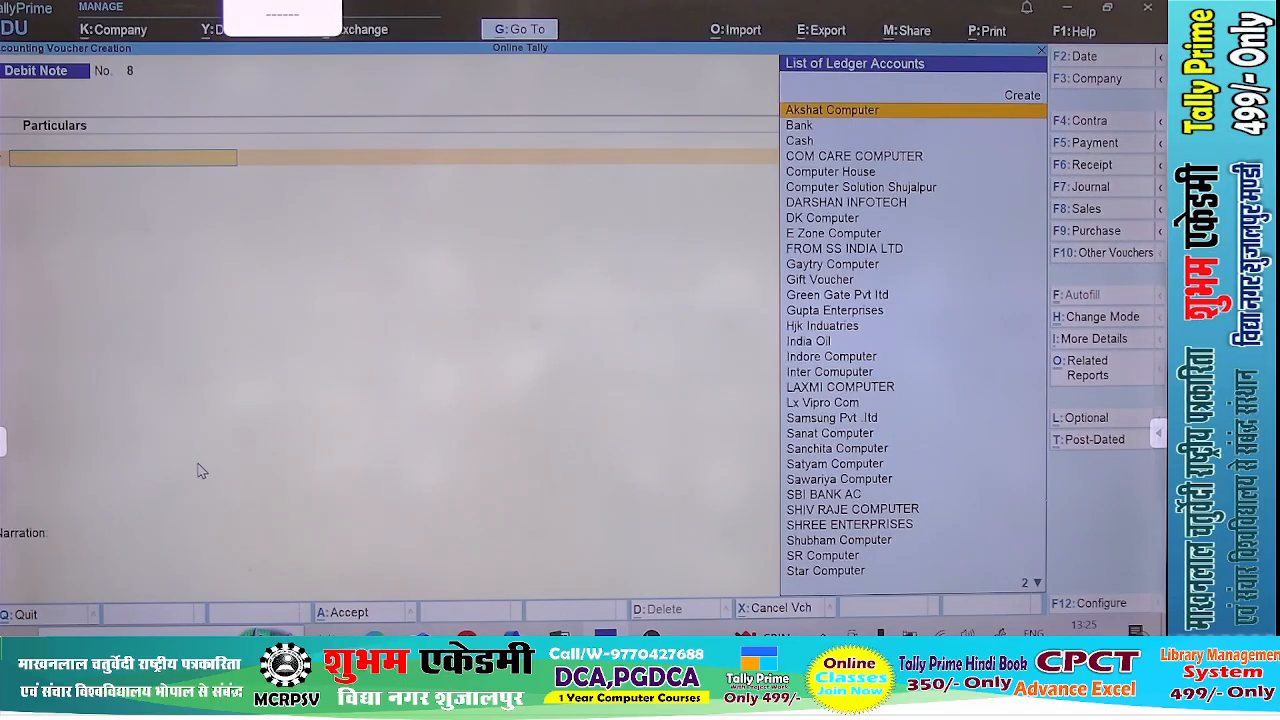
{"action": "key", "text": "ctrl+h"}
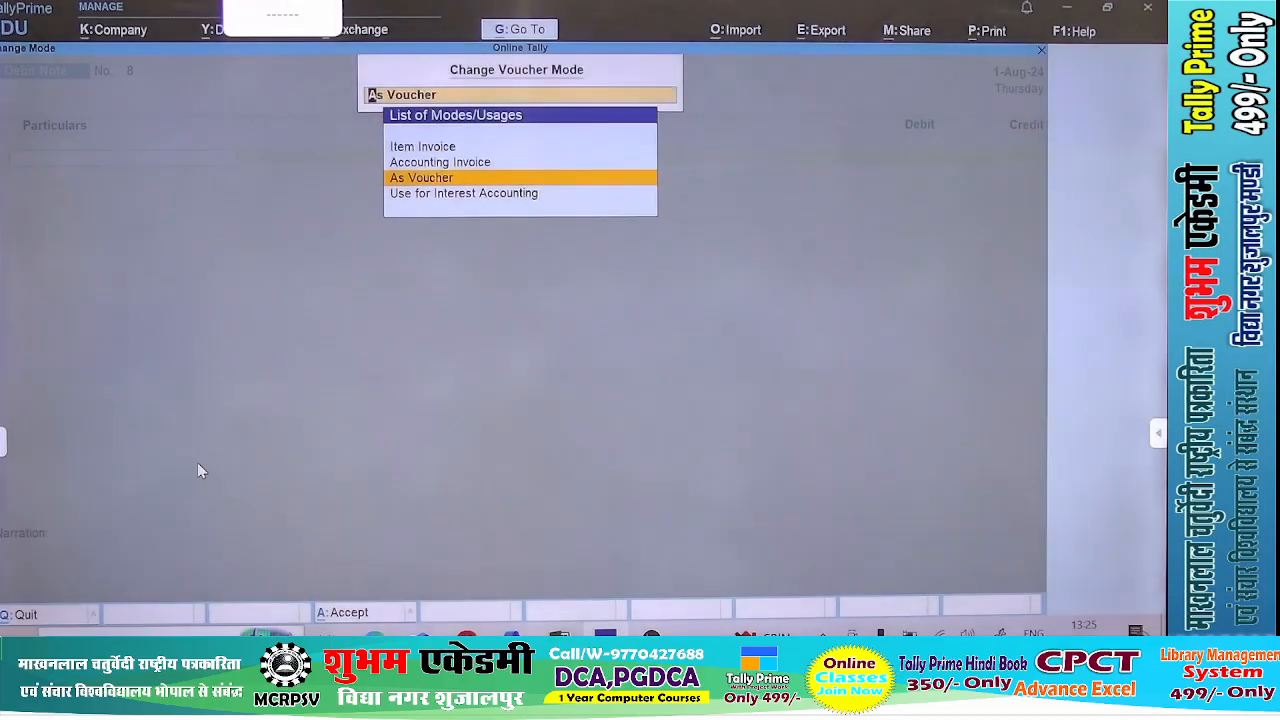
{"action": "key", "text": "Up"}
{"action": "key", "text": "Up"}
{"action": "key", "text": "Return"}
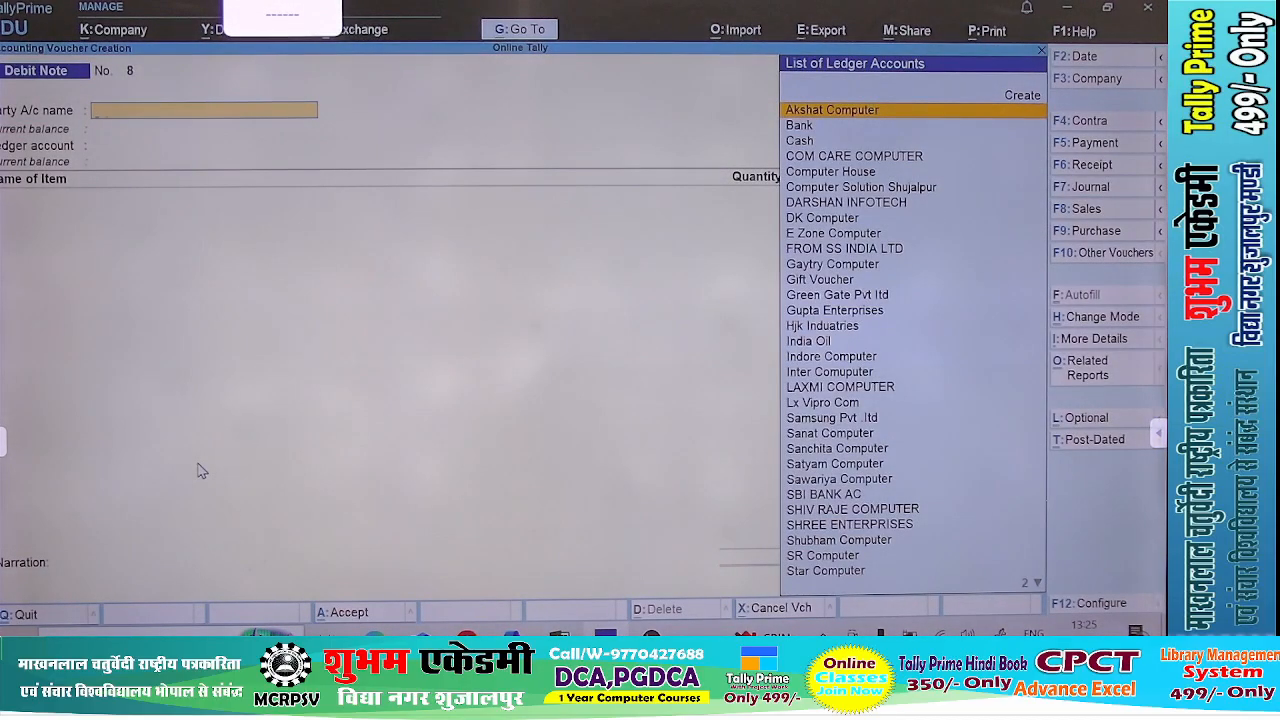
- Choose Gaytry Computer as the party, accept its dispatch and party details unchanged, and select Purchase Return as the ledger account
{"action": "type", "text": "Ga"}
{"action": "key", "text": "Return"}
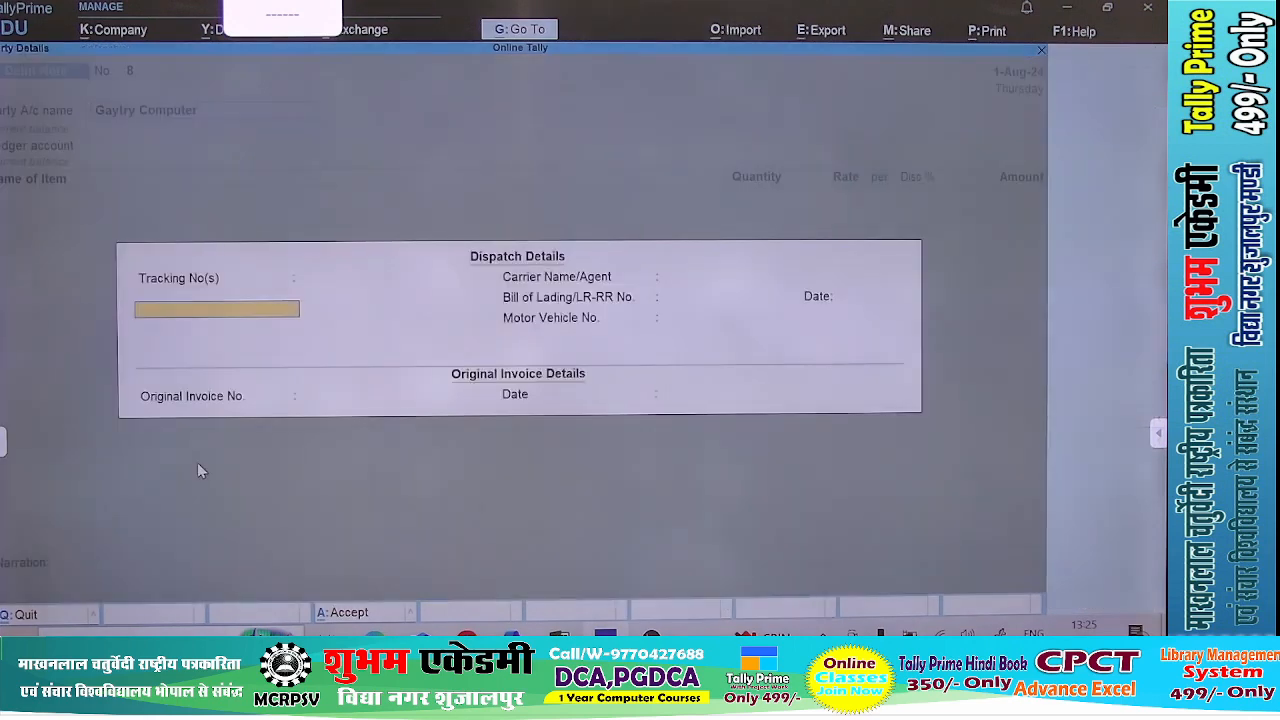
{"action": "key", "text": "ctrl+a"}
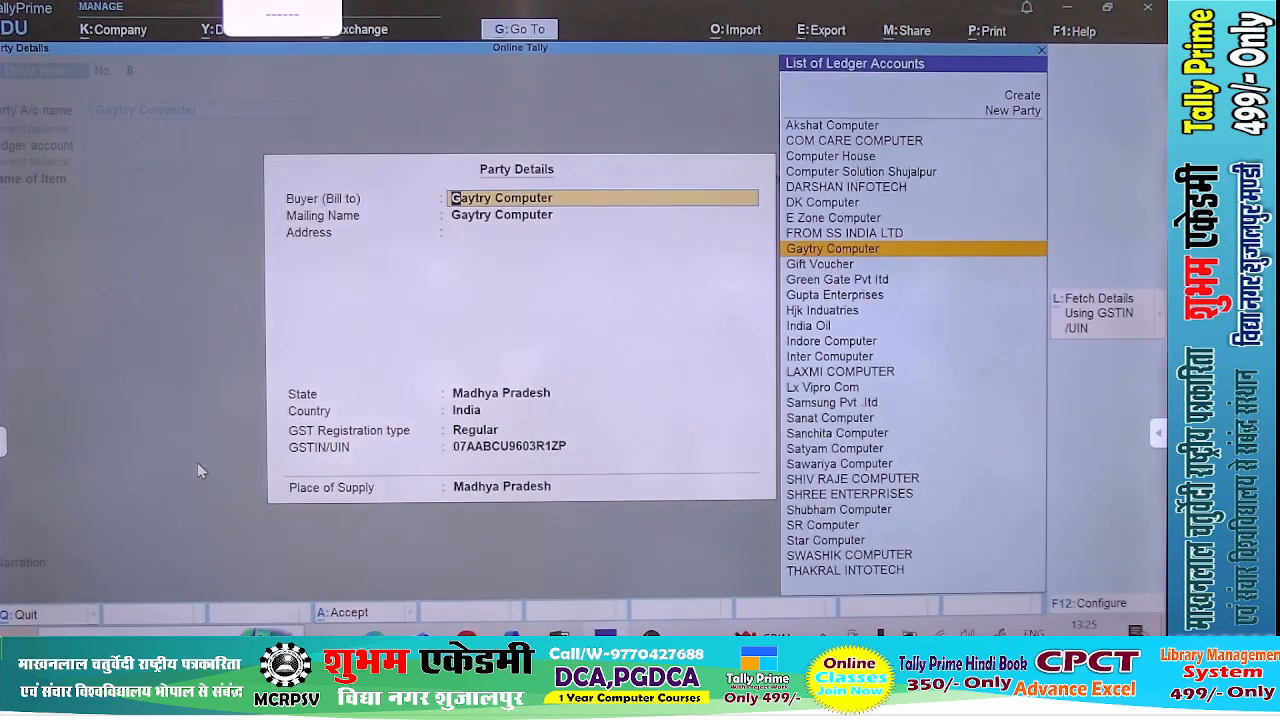
{"action": "key", "text": "ctrl+a"}
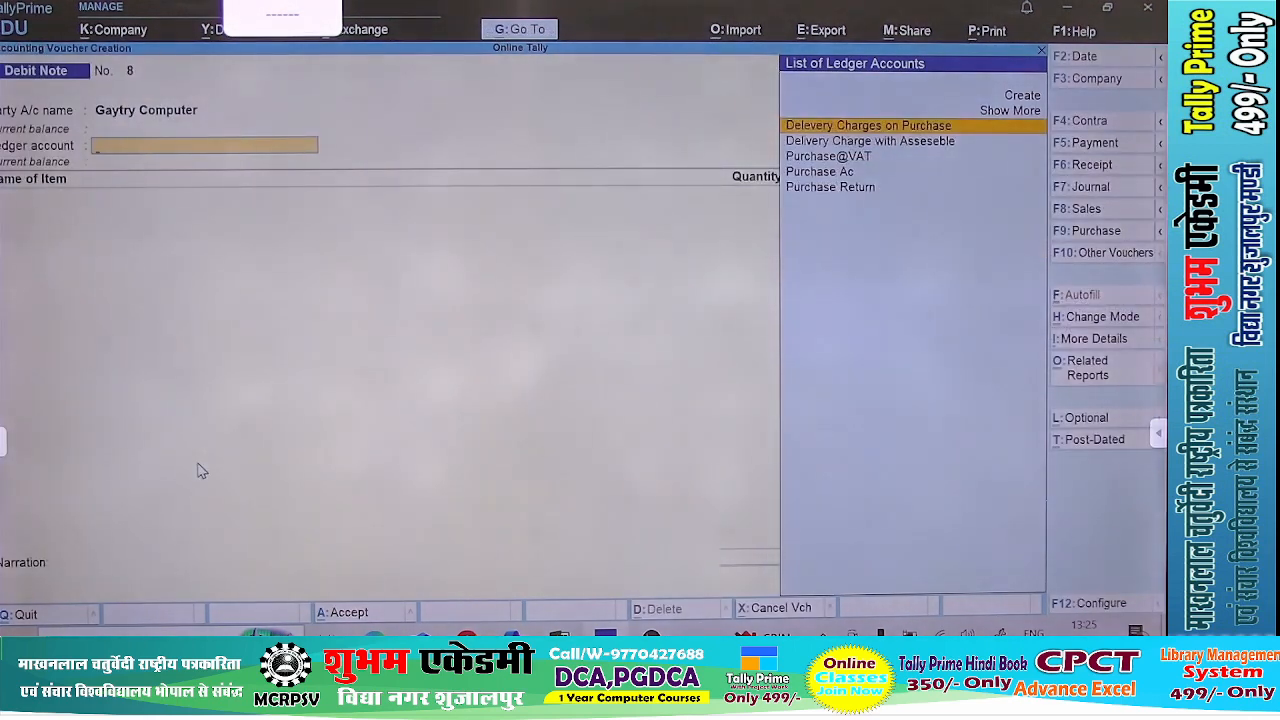
{"action": "key", "text": "Down"}
{"action": "key", "text": "Down"}
{"action": "key", "text": "Down"}
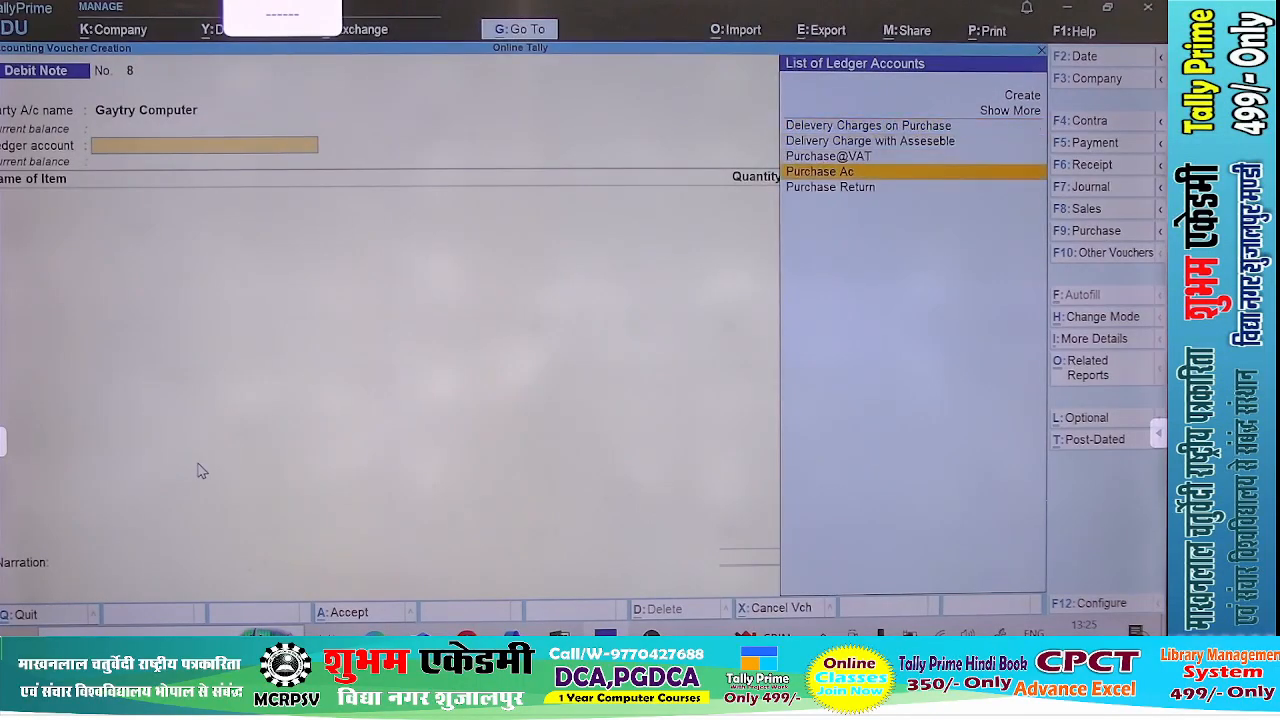
{"action": "key", "text": "Down"}
{"action": "key", "text": "Return"}
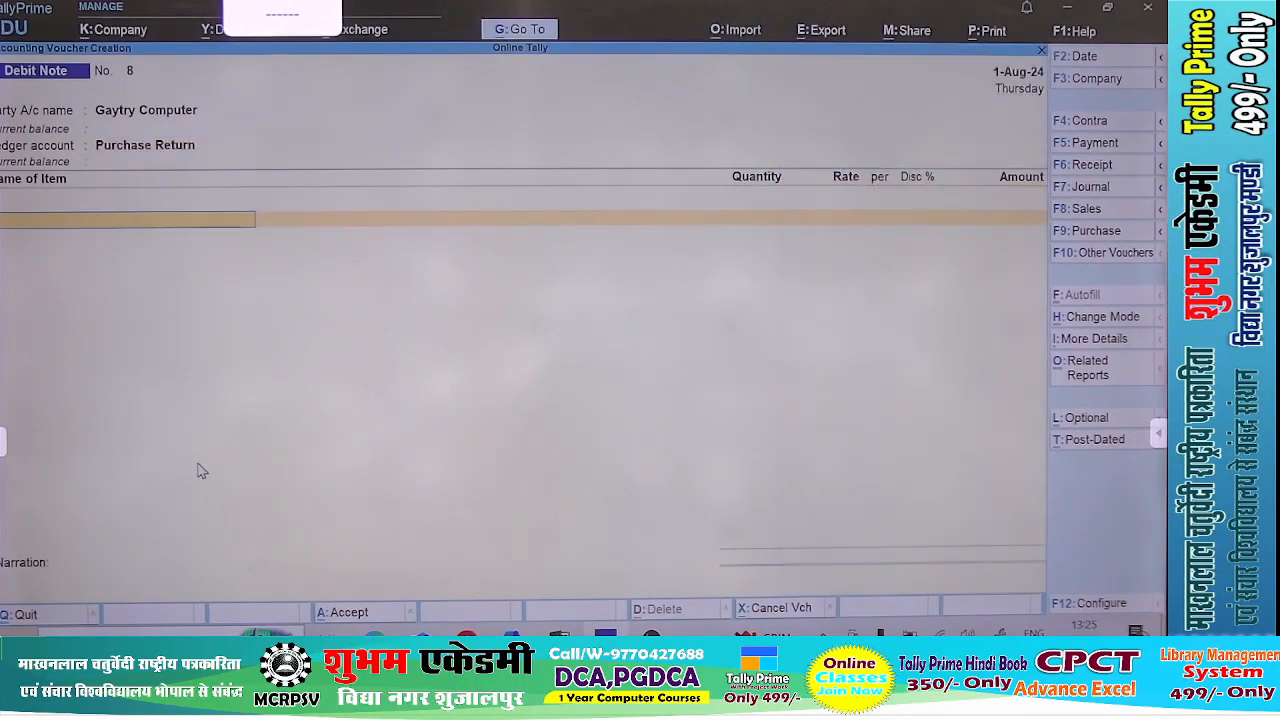
- Add the stock item Laptop Hp 11 Gan to the debit note with quantity 1 Pcs, accepting the 41,000 rate
{"action": "type", "text": "lap"}
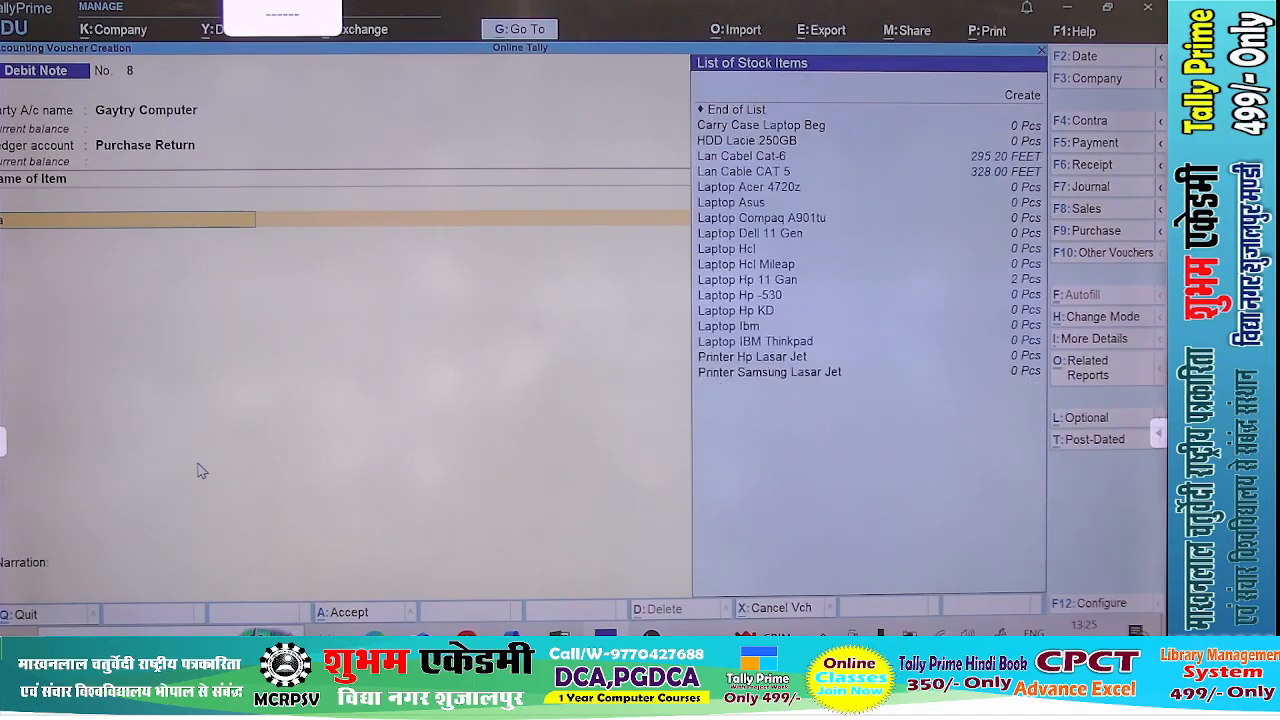
{"action": "key", "text": "Down"}
{"action": "key", "text": "Down"}
{"action": "key", "text": "Down"}
{"action": "key", "text": "Down"}
{"action": "key", "text": "Down"}
{"action": "key", "text": "Down"}
{"action": "key", "text": "Down"}
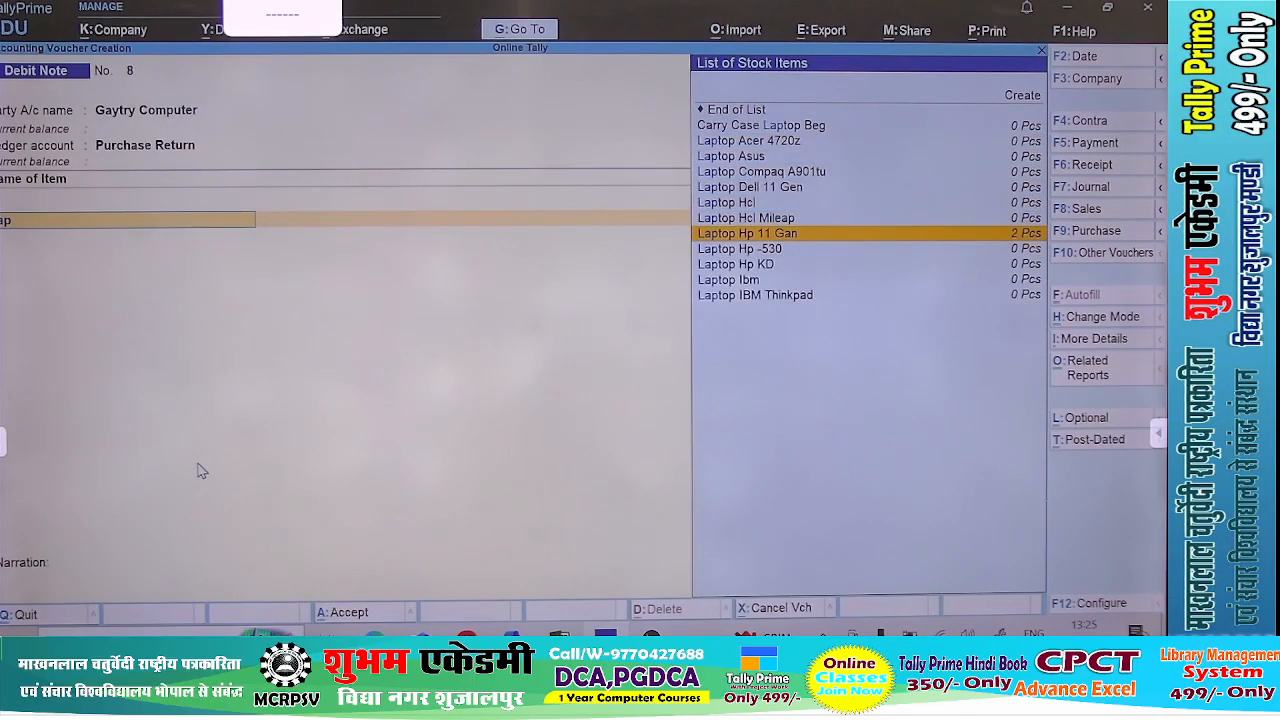
{"action": "key", "text": "Return"}
{"action": "type", "text": "1"}
{"action": "key", "text": "Return"}
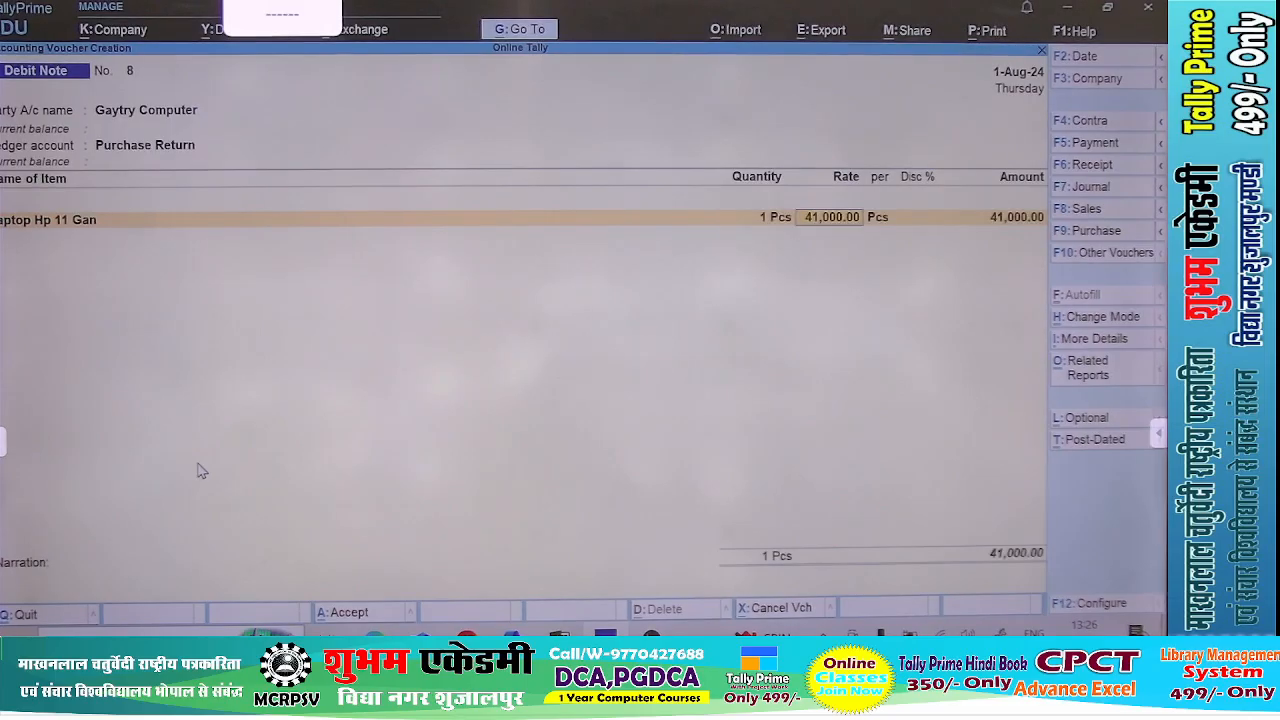
{"action": "key", "text": "Return"}
{"action": "key", "text": "Return"}
{"action": "key", "text": "Return"}
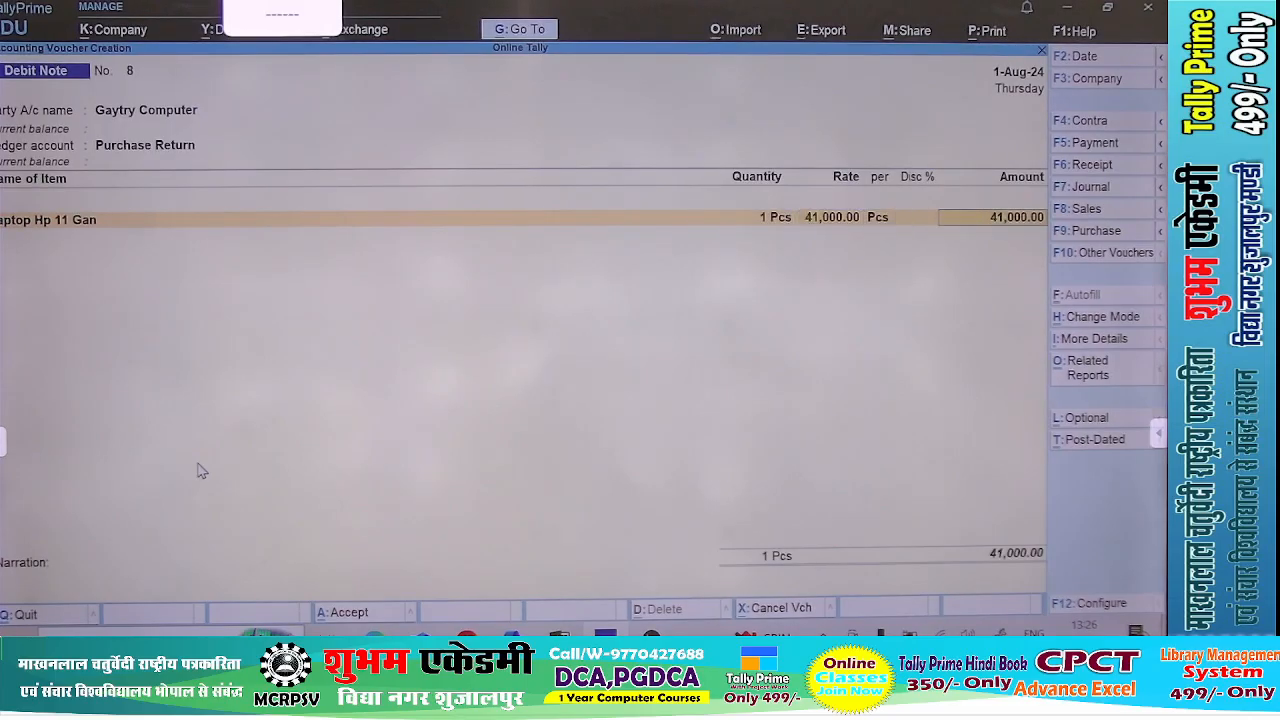
{"action": "key", "text": "Return"}
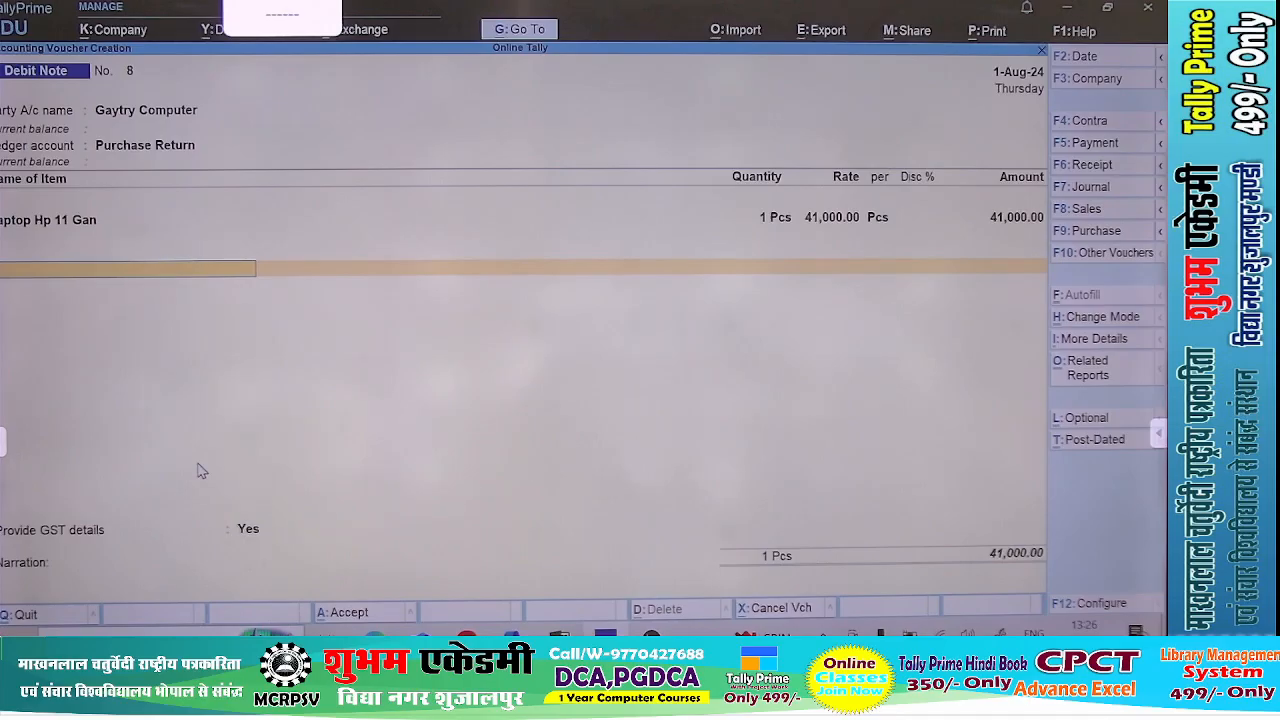
- Add the Input CGST and Input SGST ledgers below the laptop item and save the debit note
{"action": "type", "text": "in"}
{"action": "key", "text": "Down"}
{"action": "key", "text": "Down"}
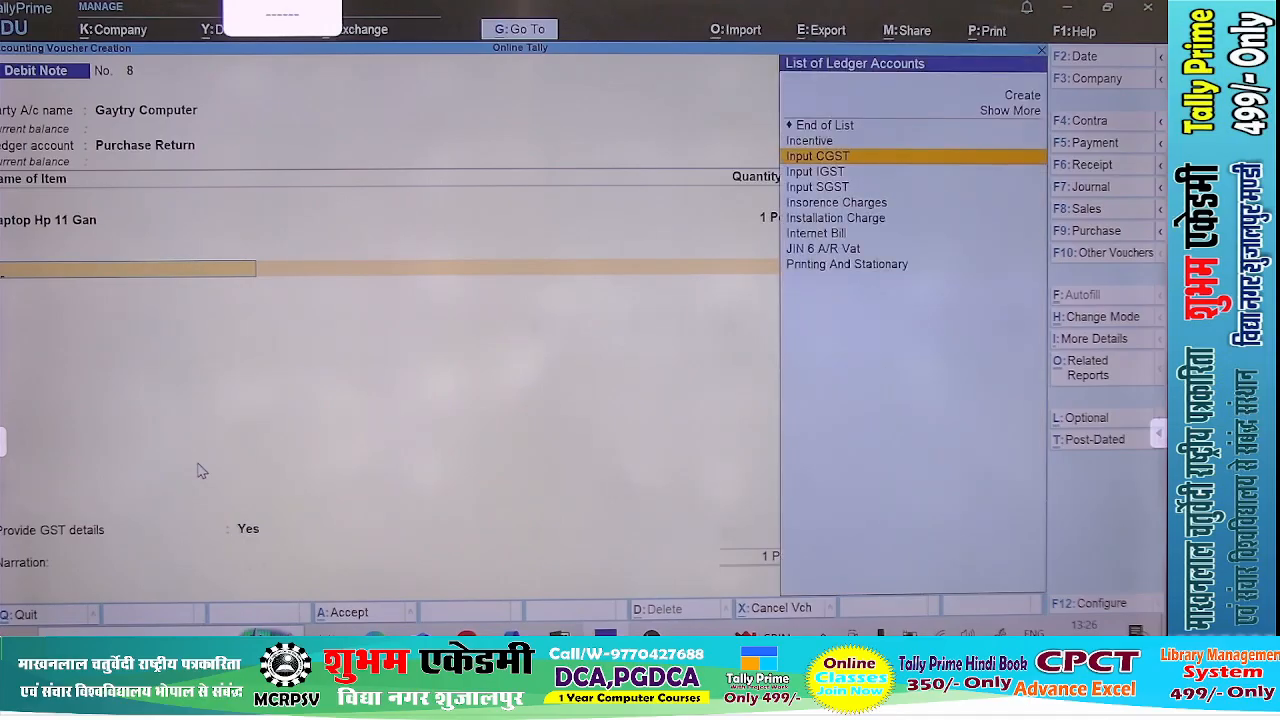
{"action": "key", "text": "Return"}
{"action": "key", "text": "Return"}
{"action": "type", "text": "in"}
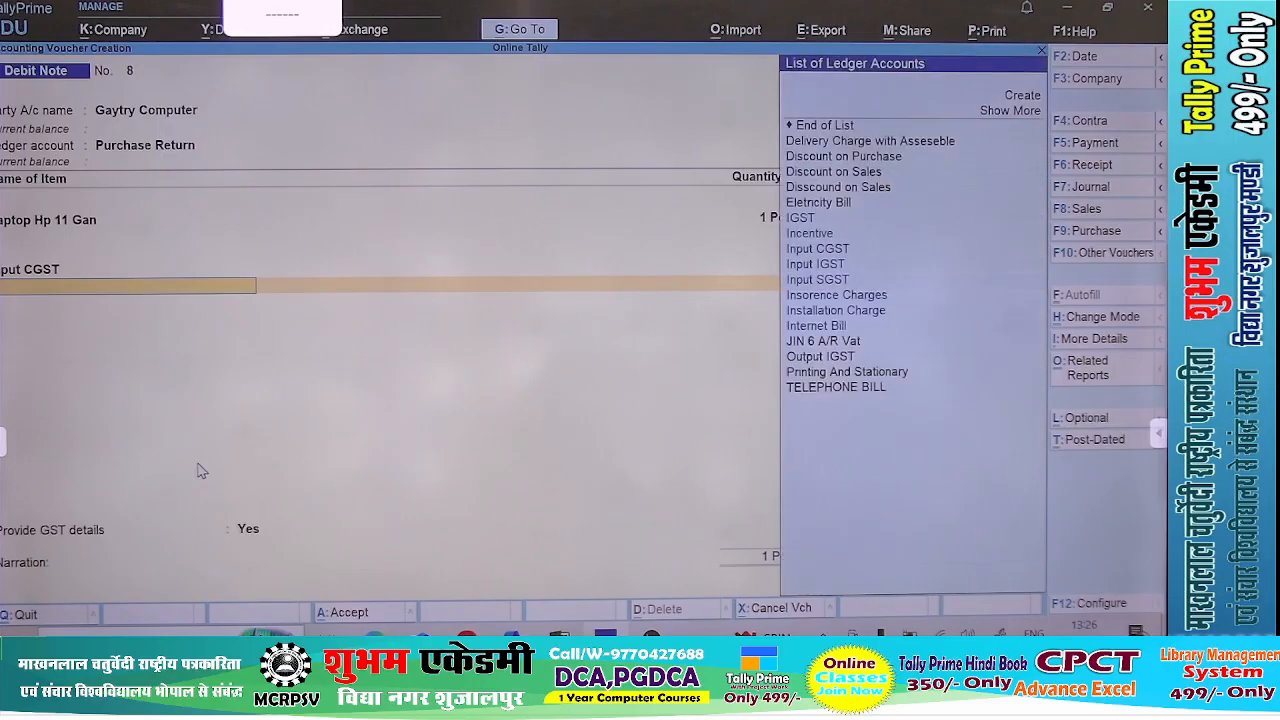
{"action": "key", "text": "Down"}
{"action": "key", "text": "Down"}
{"action": "key", "text": "Down"}
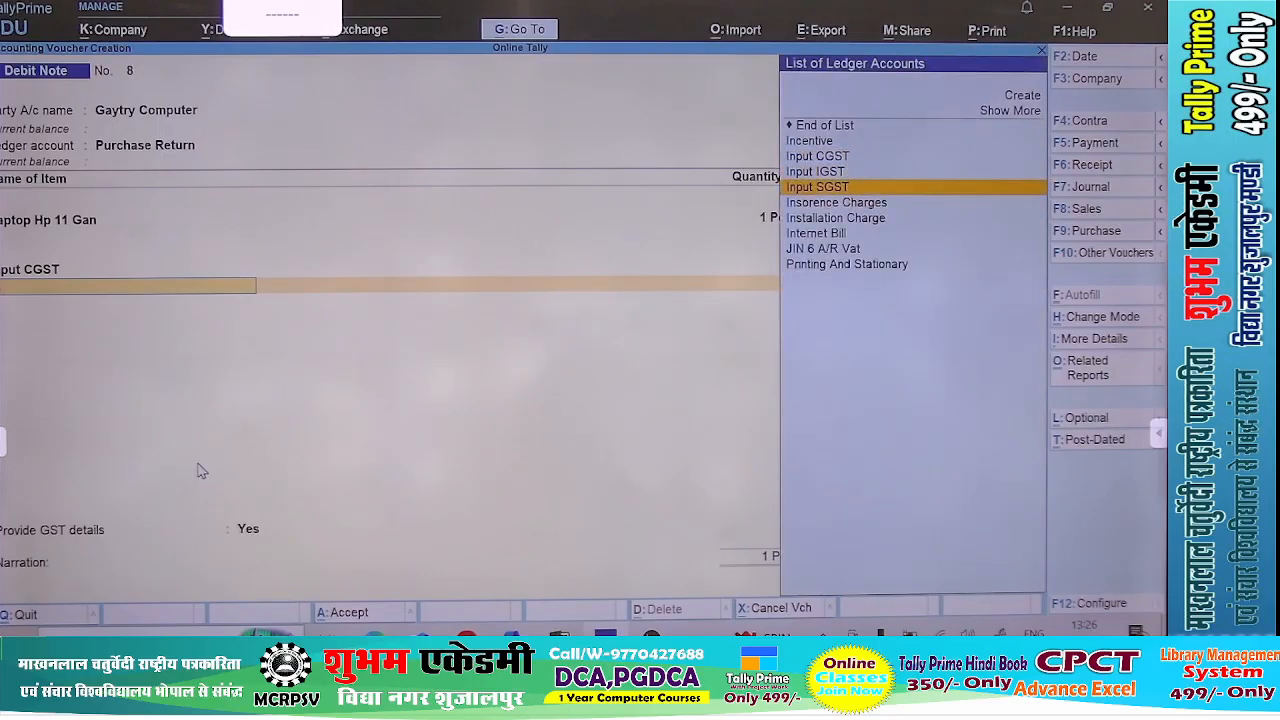
{"action": "key", "text": "Return"}
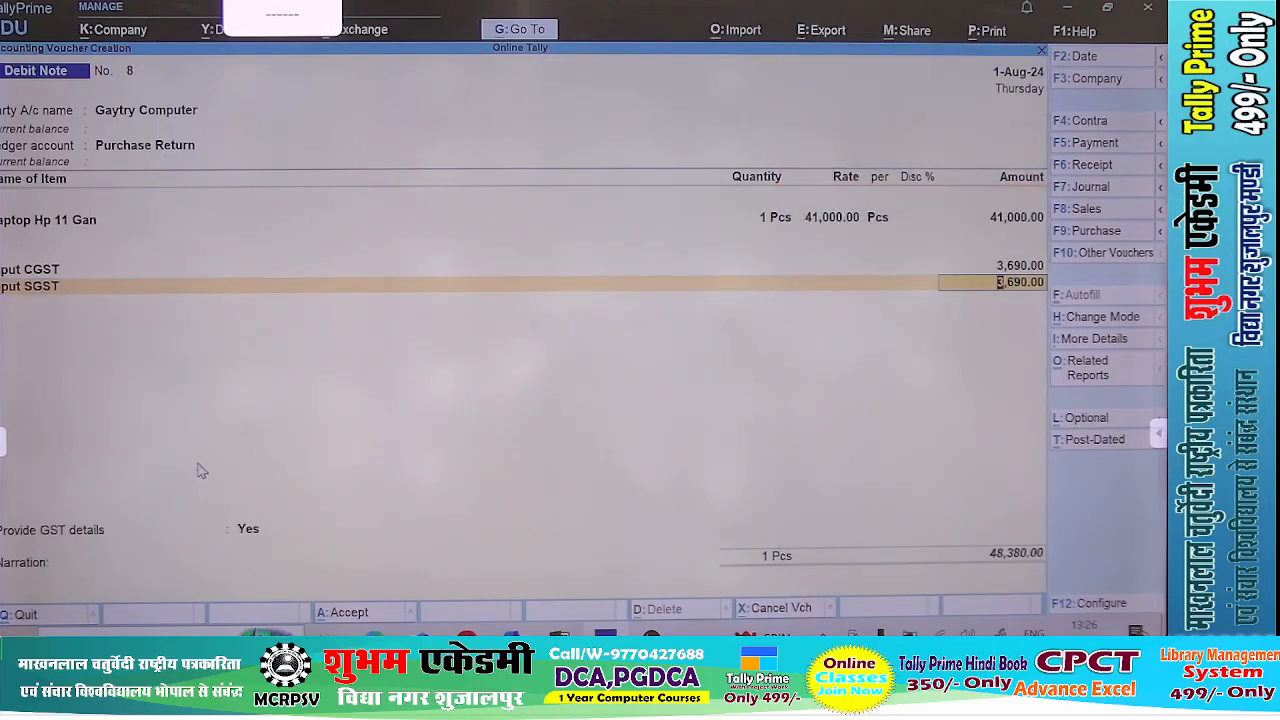
{"action": "key", "text": "ctrl+a"}
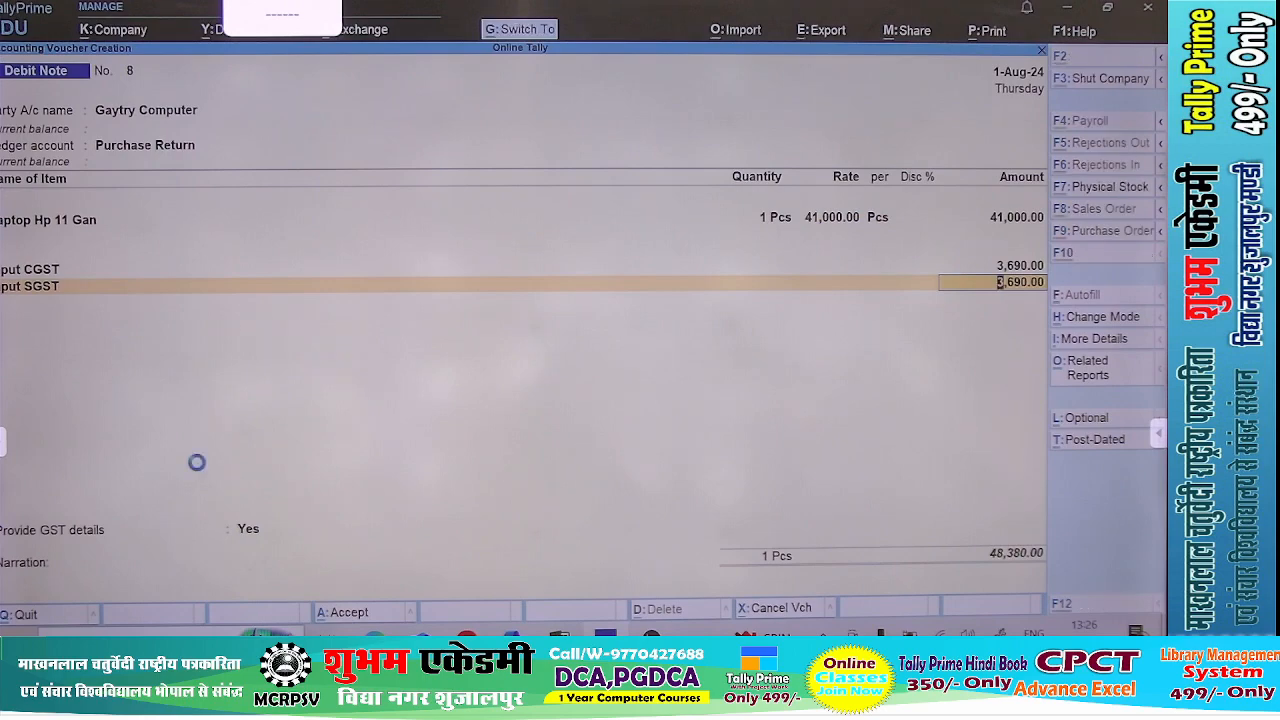
- Check the next exercise in the practice PDF and start a Receipt voucher in TallyPrime with Gaytry Computer as the credited account
{"action": "key", "text": "alt+Tab"}
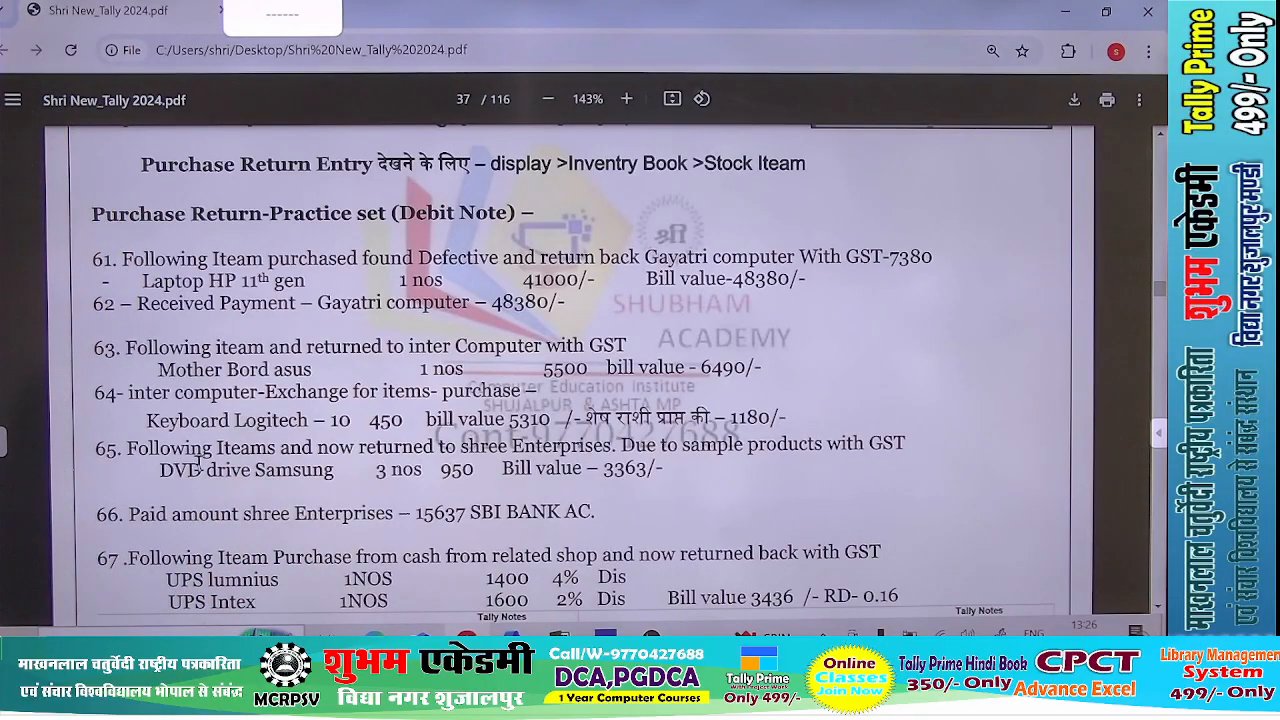
{"action": "key", "text": "alt+Tab"}
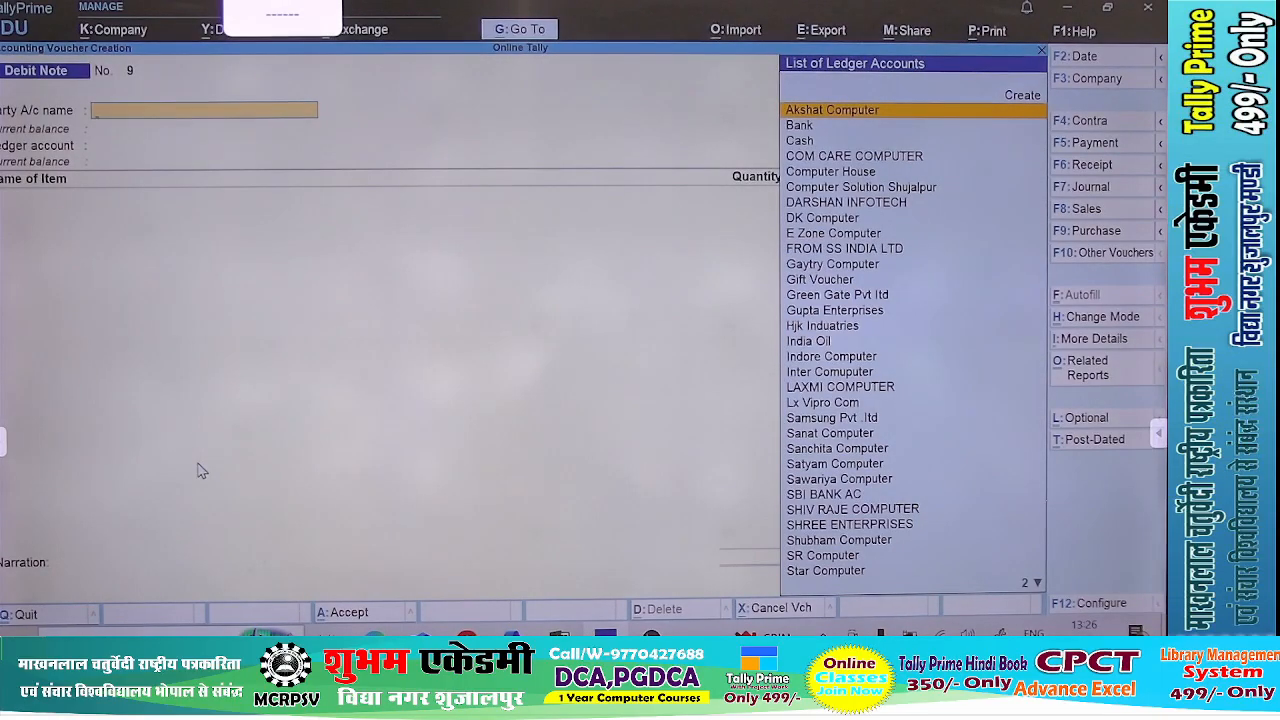
{"action": "key", "text": "F6"}
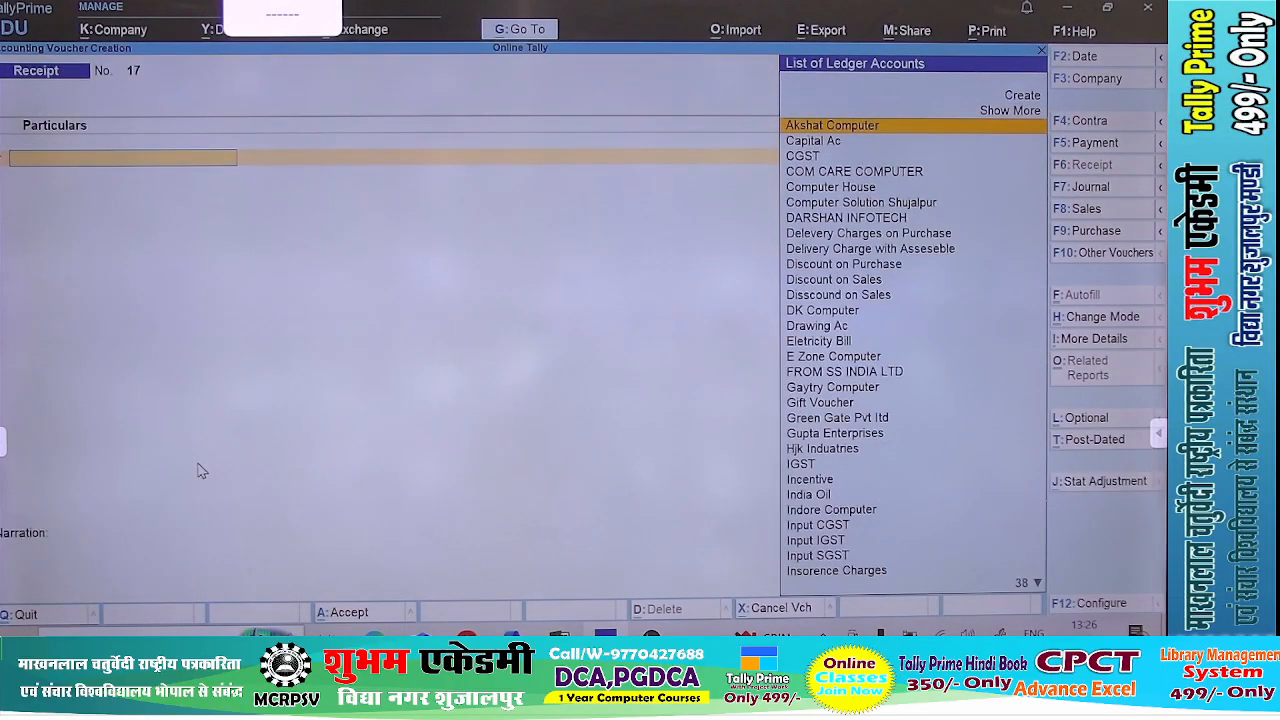
{"action": "type", "text": "gre"}
{"action": "key", "text": "Return"}
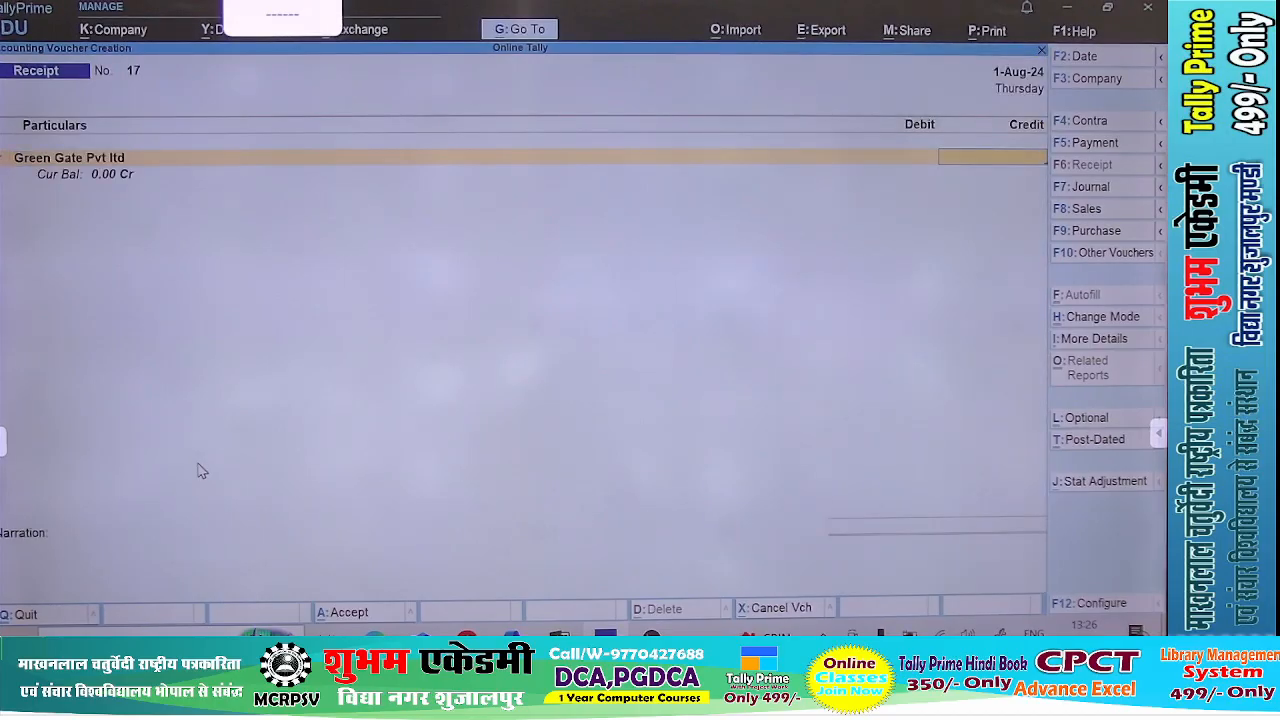
{"action": "key", "text": "BackSpace"}
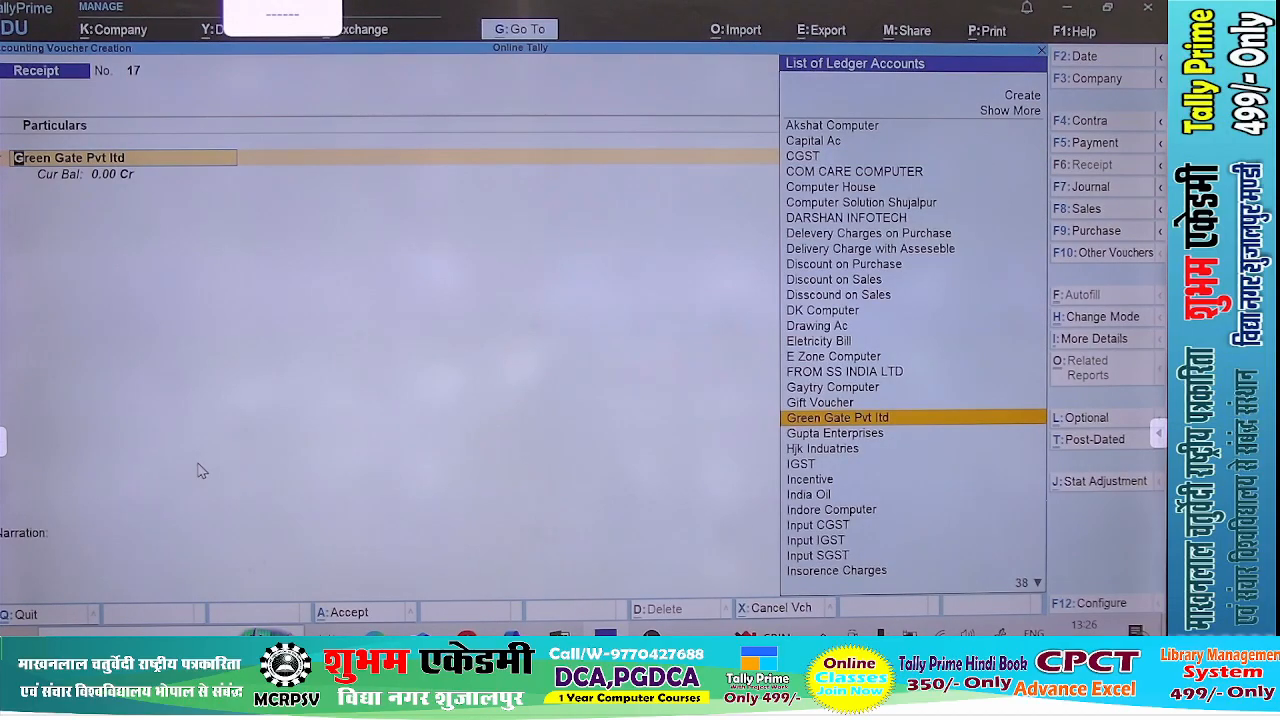
{"action": "key", "text": "Up"}
{"action": "key", "text": "Up"}
{"action": "key", "text": "Return"}
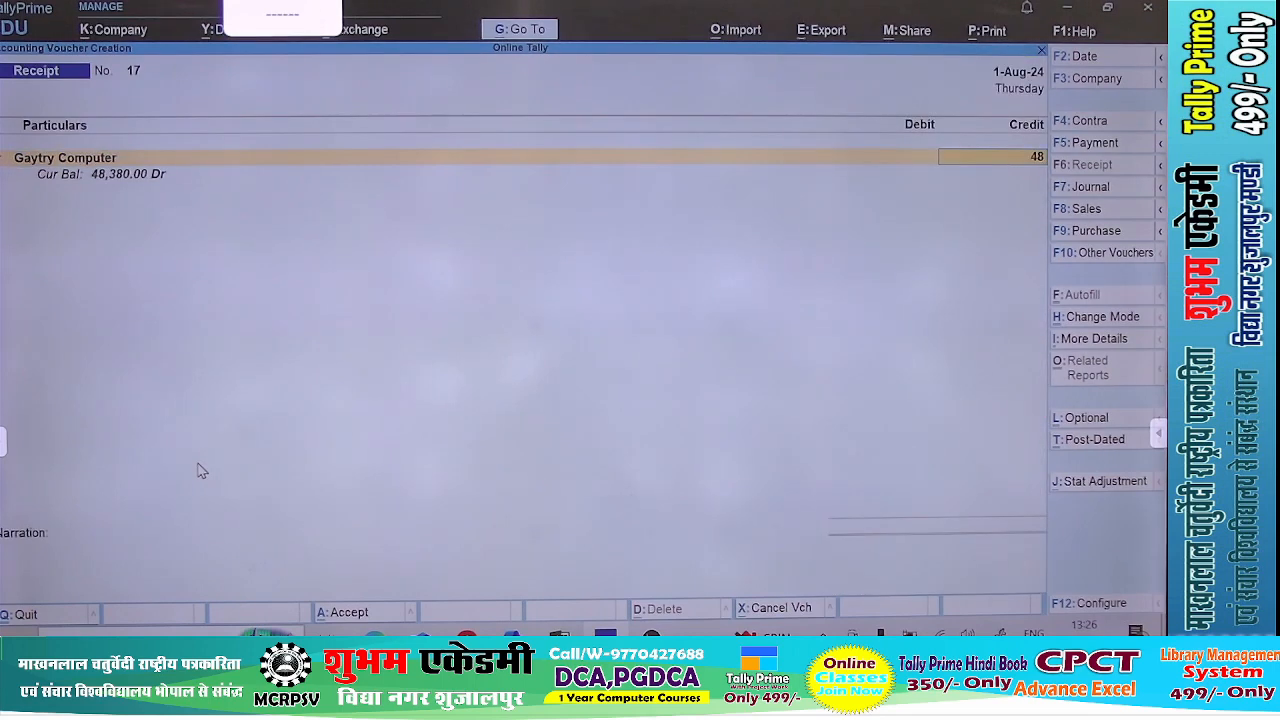
- Enter a credit of 48380 for Gaytry Computer with Cash as the debit account, and save the receipt
{"action": "type", "text": "48380"}
{"action": "key", "text": "Return"}
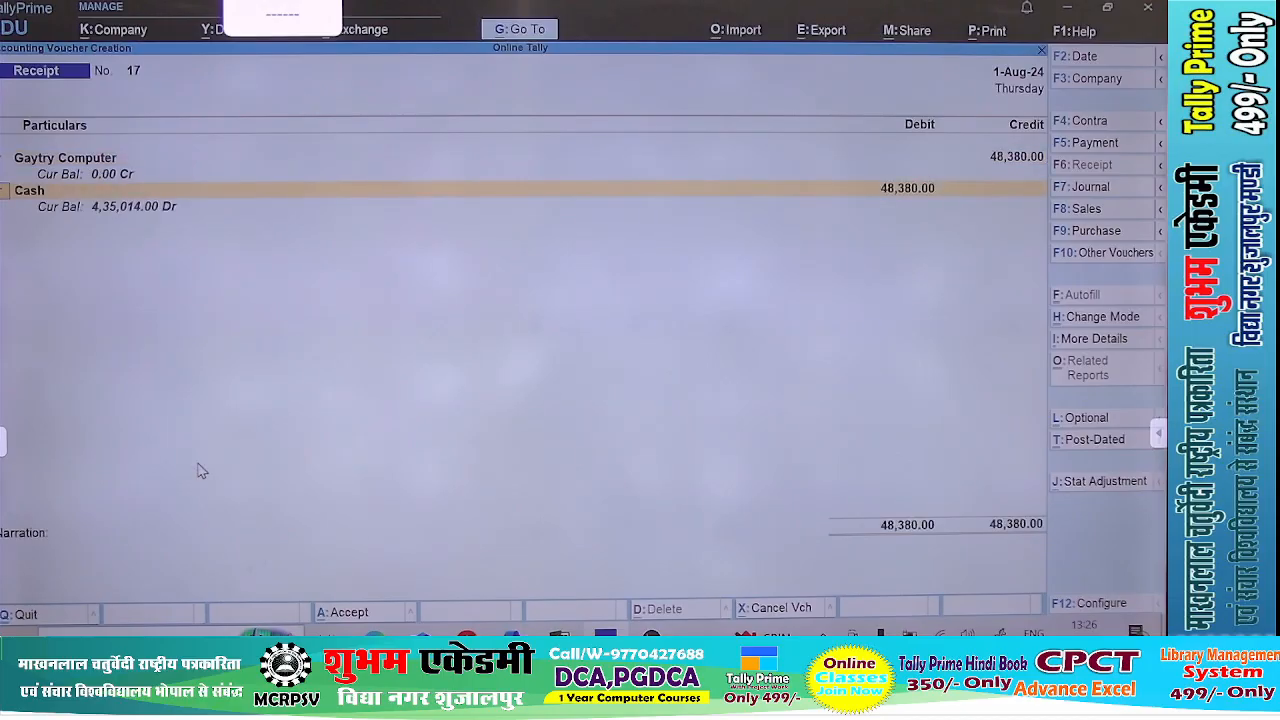
{"action": "key", "text": "BackSpace"}
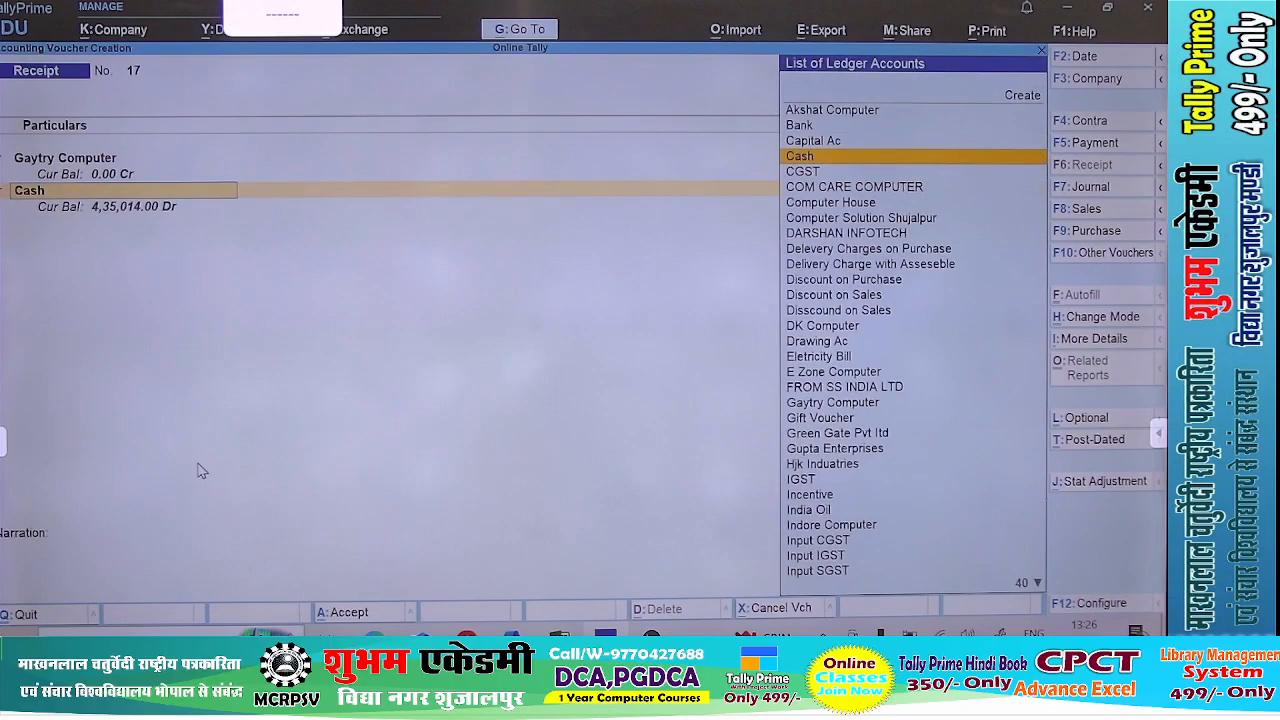
{"action": "key", "text": "ctrl+a"}
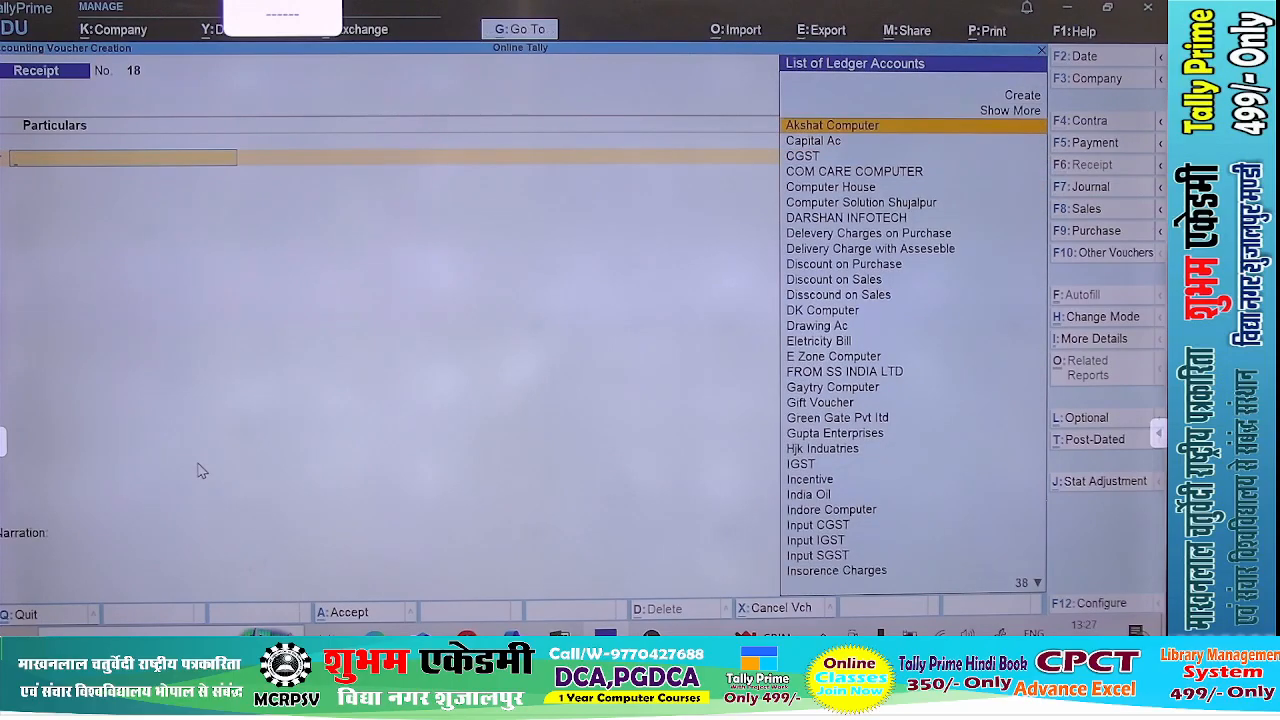
- Check exercise 63 in the practice PDF and start a Debit Note in TallyPrime in Item Invoice mode
{"action": "key", "text": "alt+Tab"}
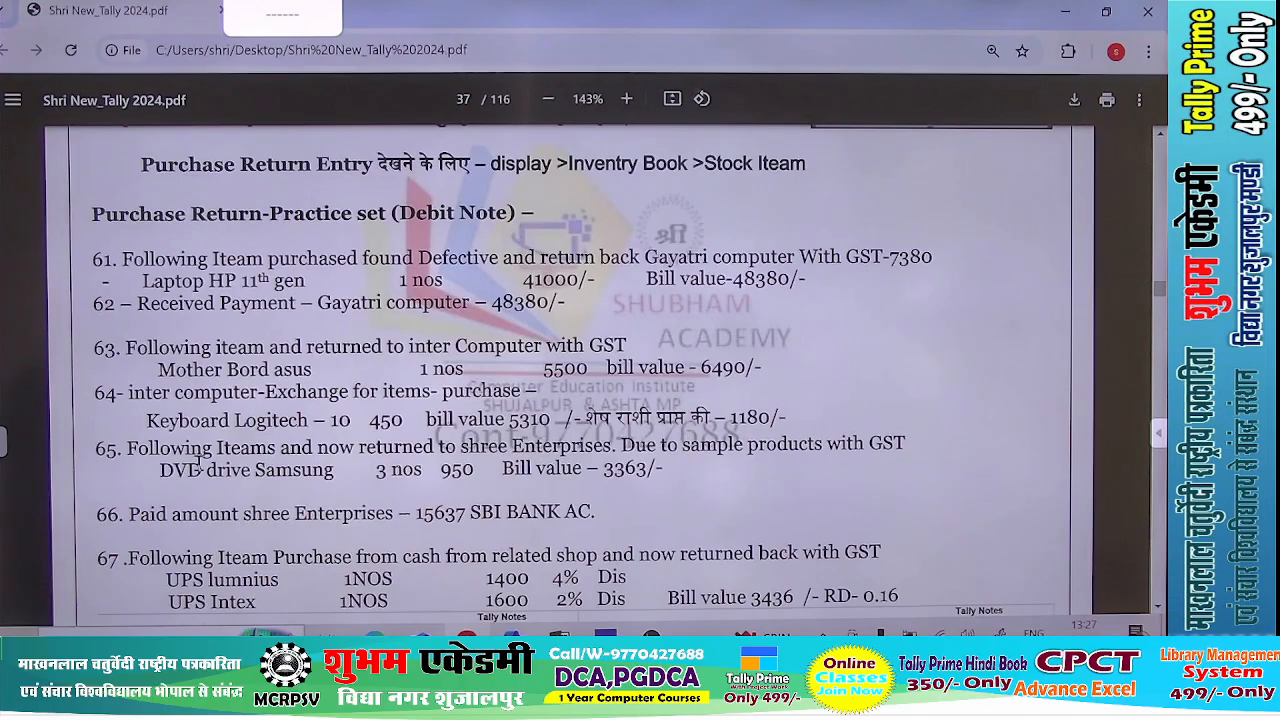
{"action": "key", "text": "alt+Tab"}
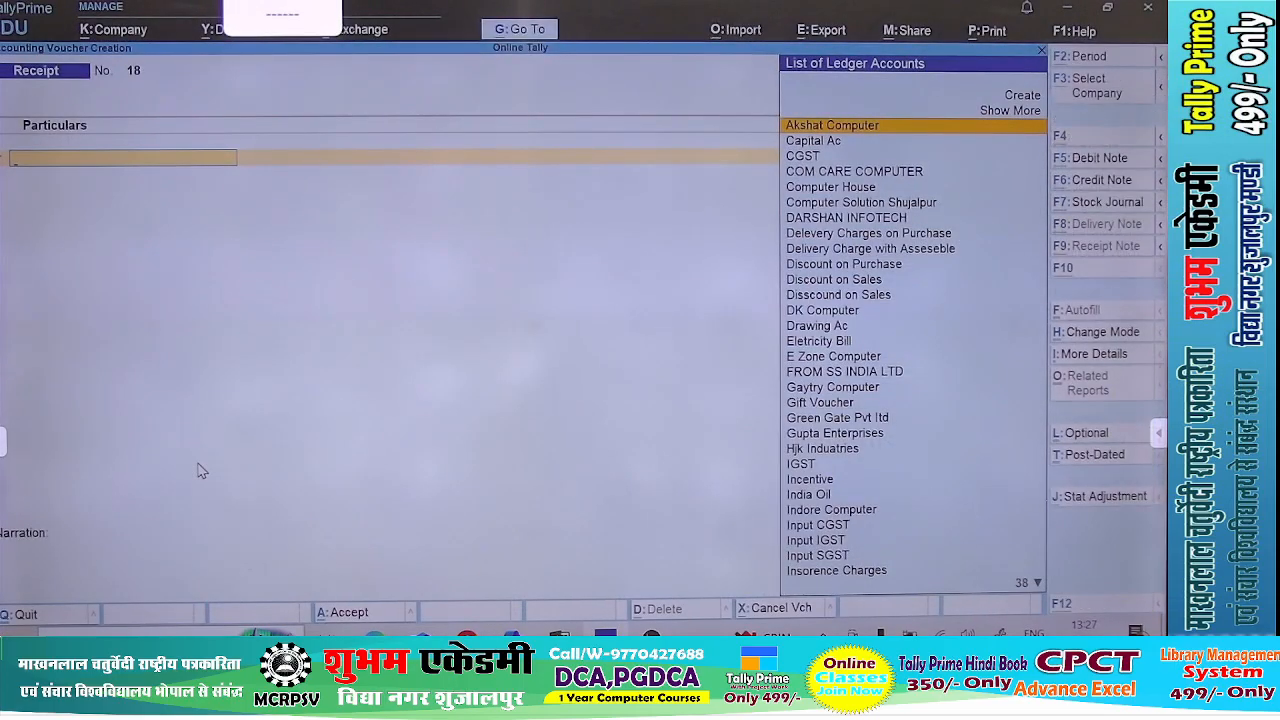
{"action": "key", "text": "alt+F5"}
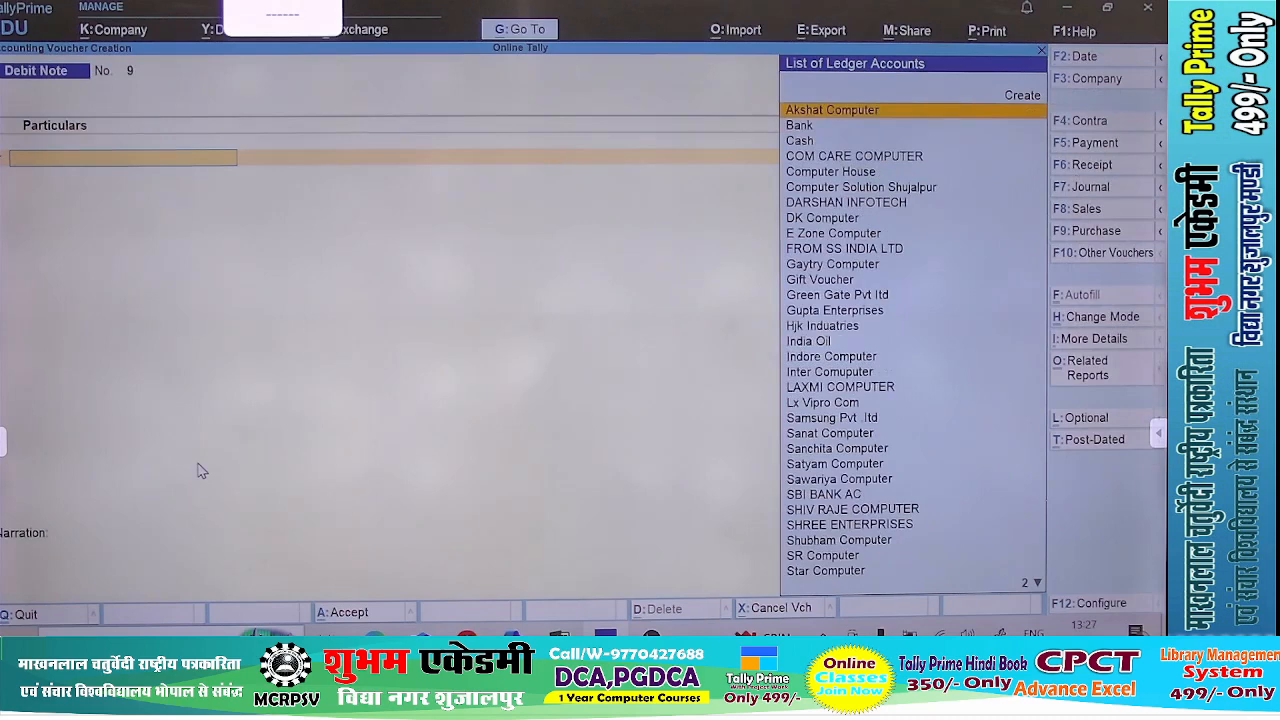
{"action": "key", "text": "ctrl+h"}
{"action": "key", "text": "Up"}
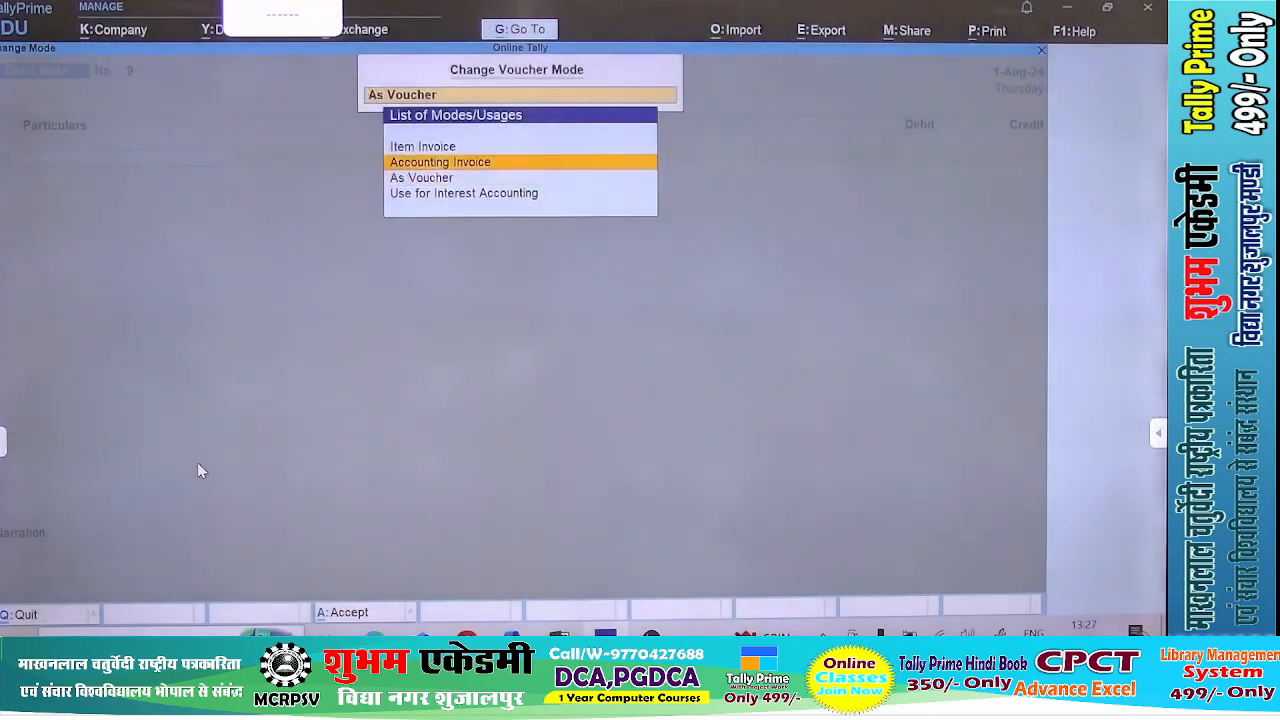
{"action": "key", "text": "Up"}
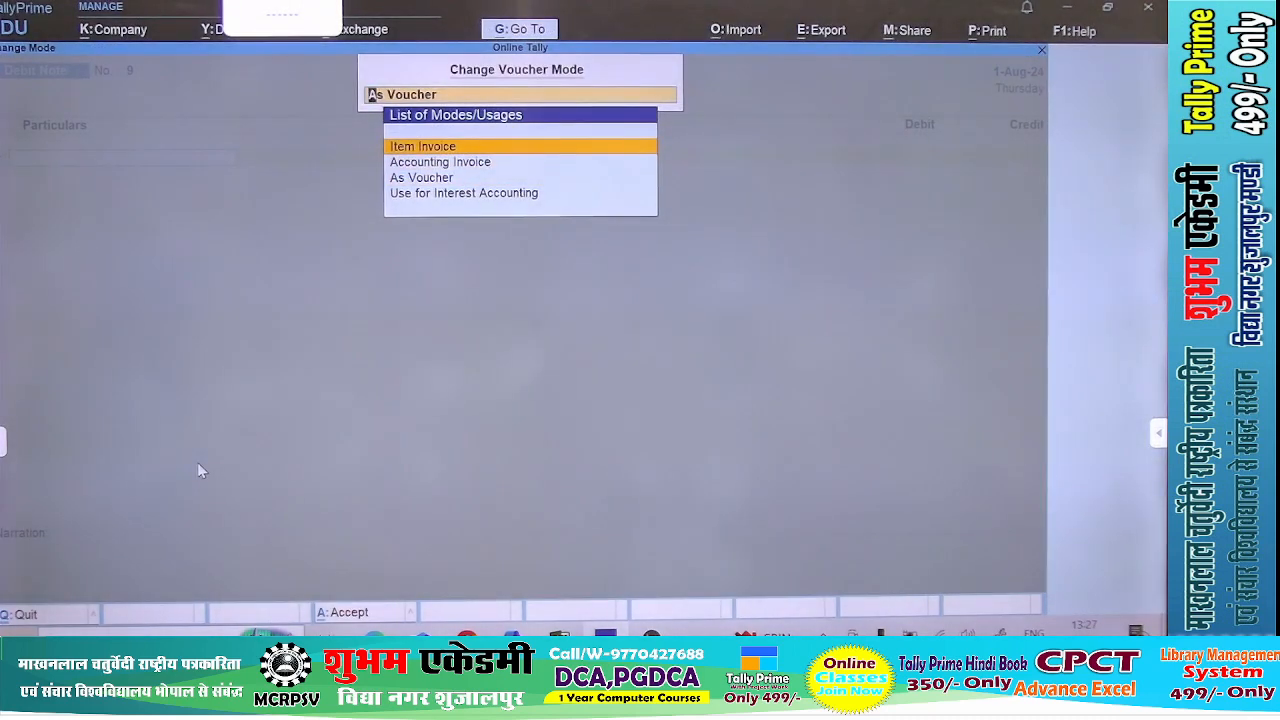
{"action": "key", "text": "Return"}
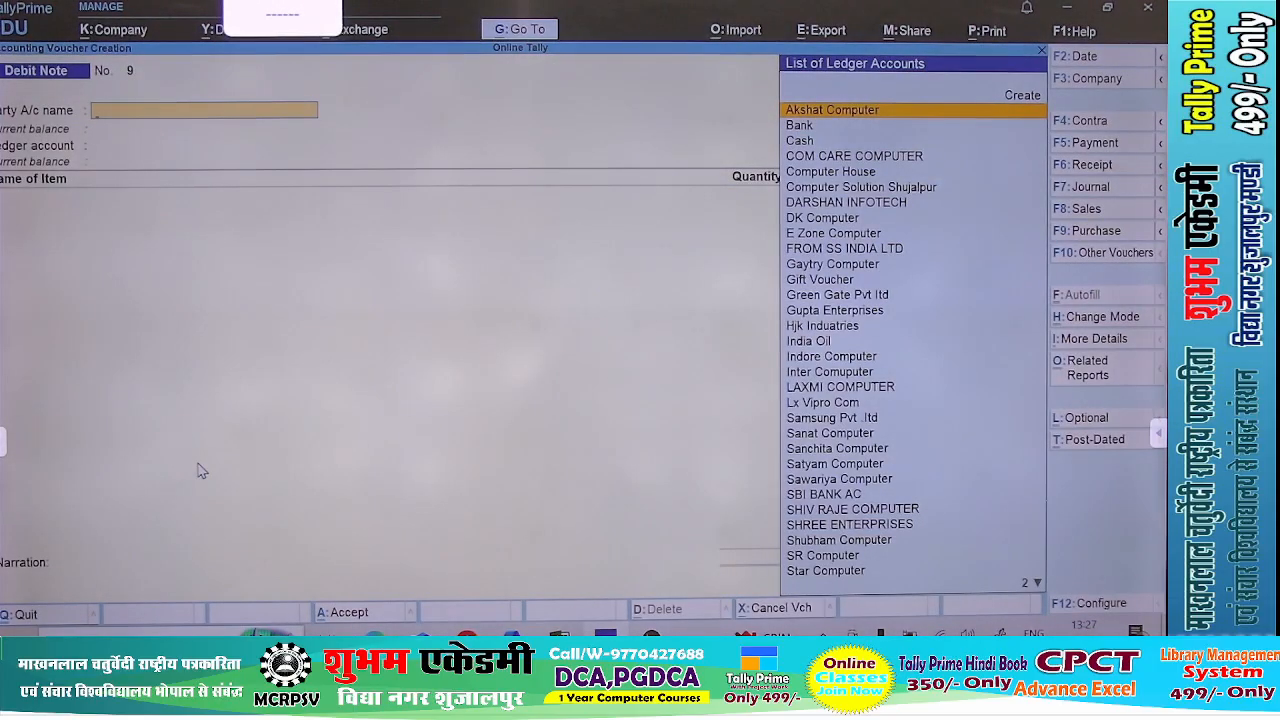
- Set the debit note's party account to Inter Comuputer with its default party details, and the ledger account to Purchase Return
{"action": "type", "text": "Inte"}
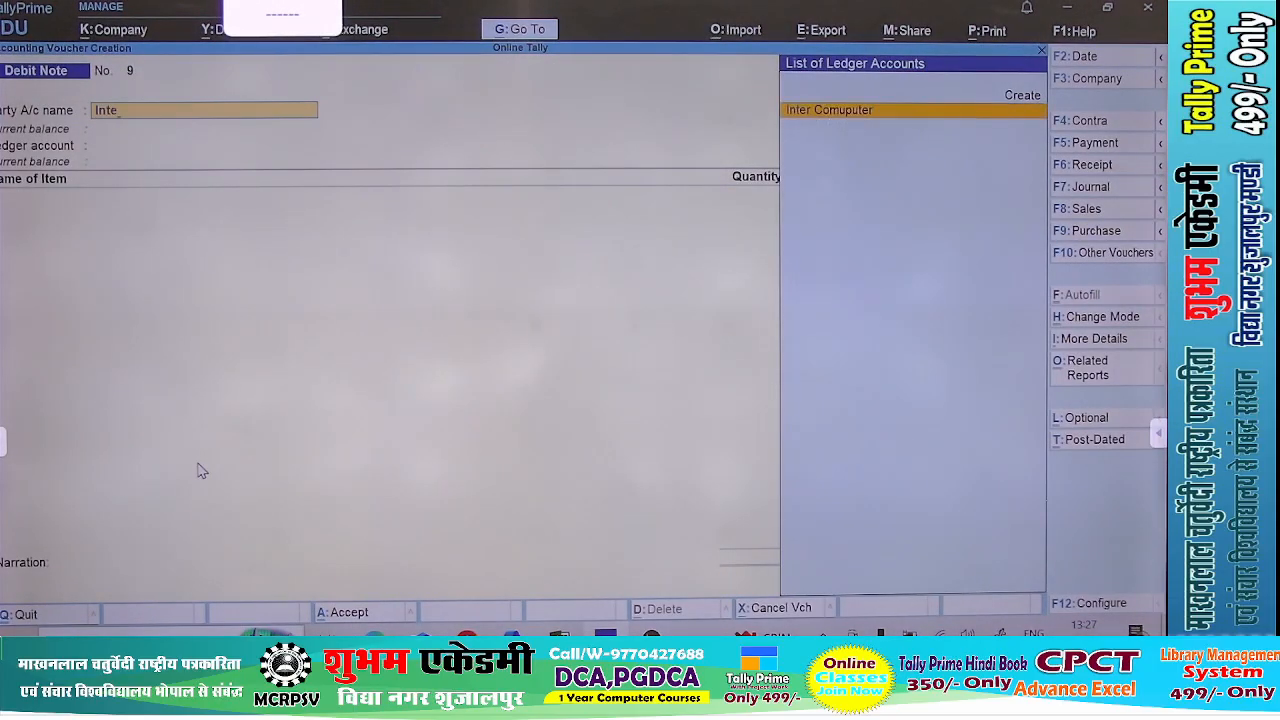
{"action": "key", "text": "Return"}
{"action": "key", "text": "ctrl+a"}
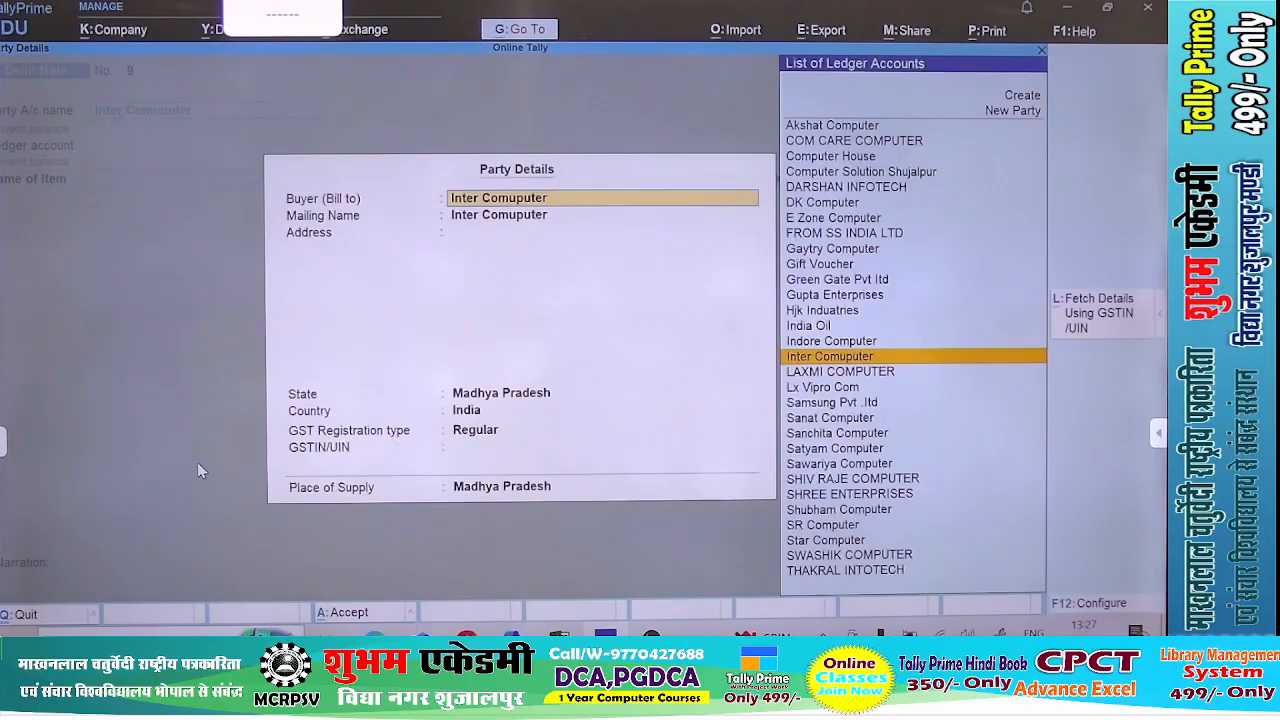
{"action": "key", "text": "ctrl+a"}
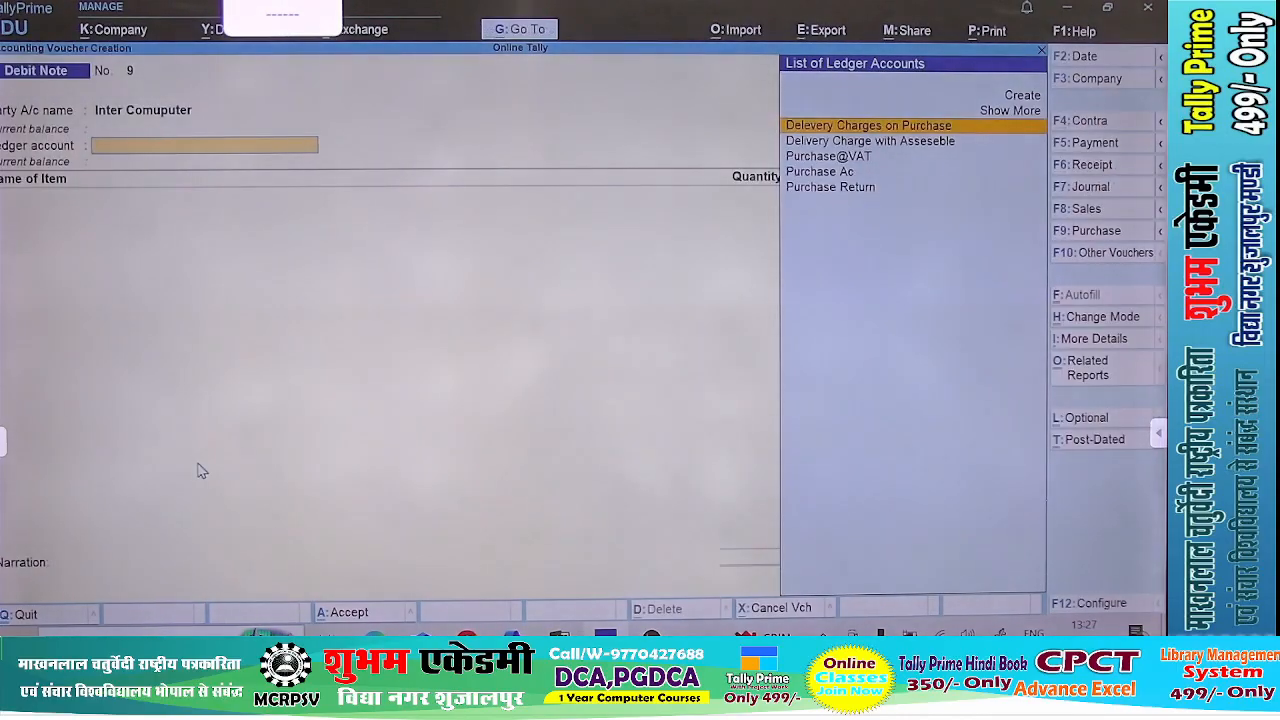
{"action": "key", "text": "Down"}
{"action": "key", "text": "Down"}
{"action": "key", "text": "Down"}
{"action": "key", "text": "Down"}
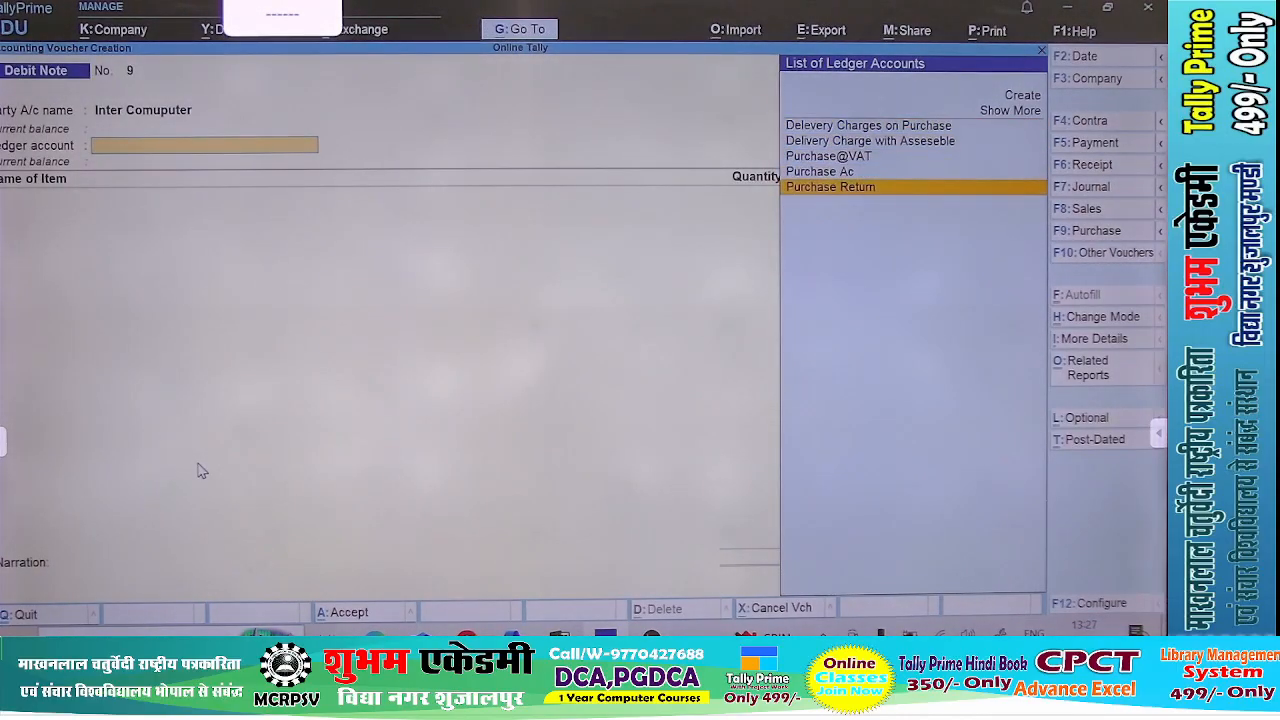
{"action": "key", "text": "Return"}
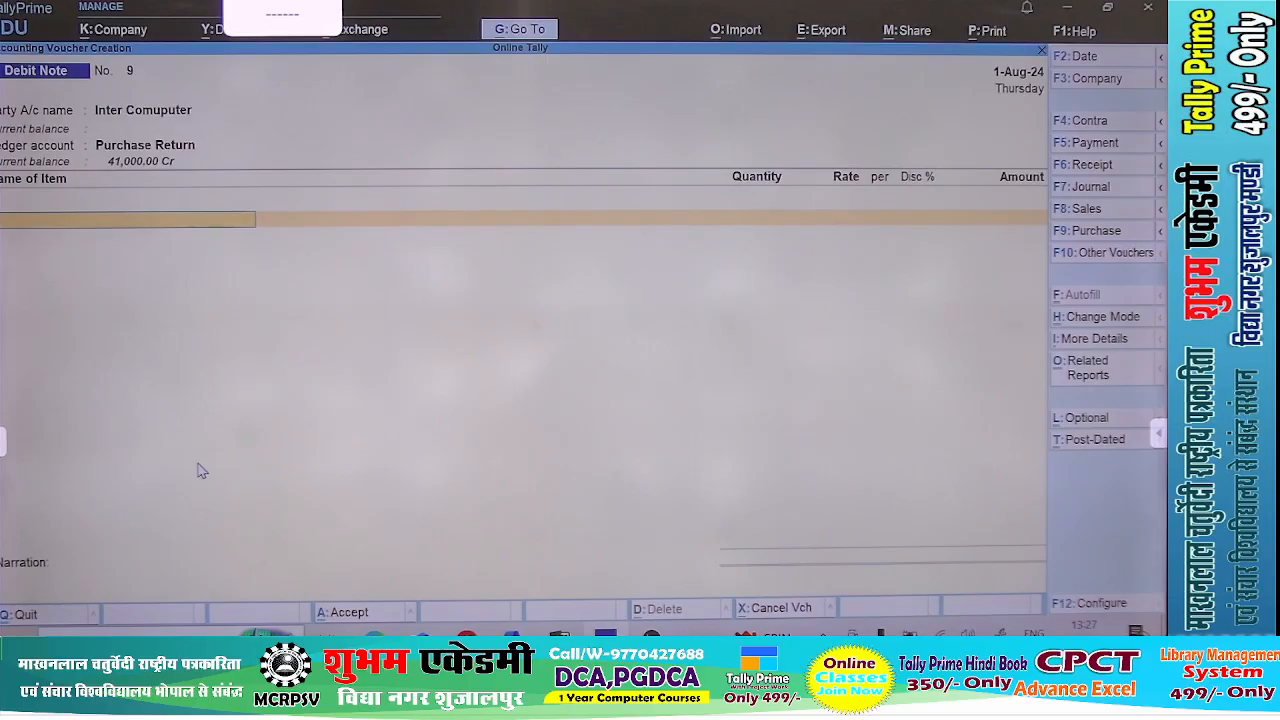
- Add the stock item Mother Bord Asus to the debit note with quantity 1 Pcs, accepting the 5,500 rate
{"action": "type", "text": "mo"}
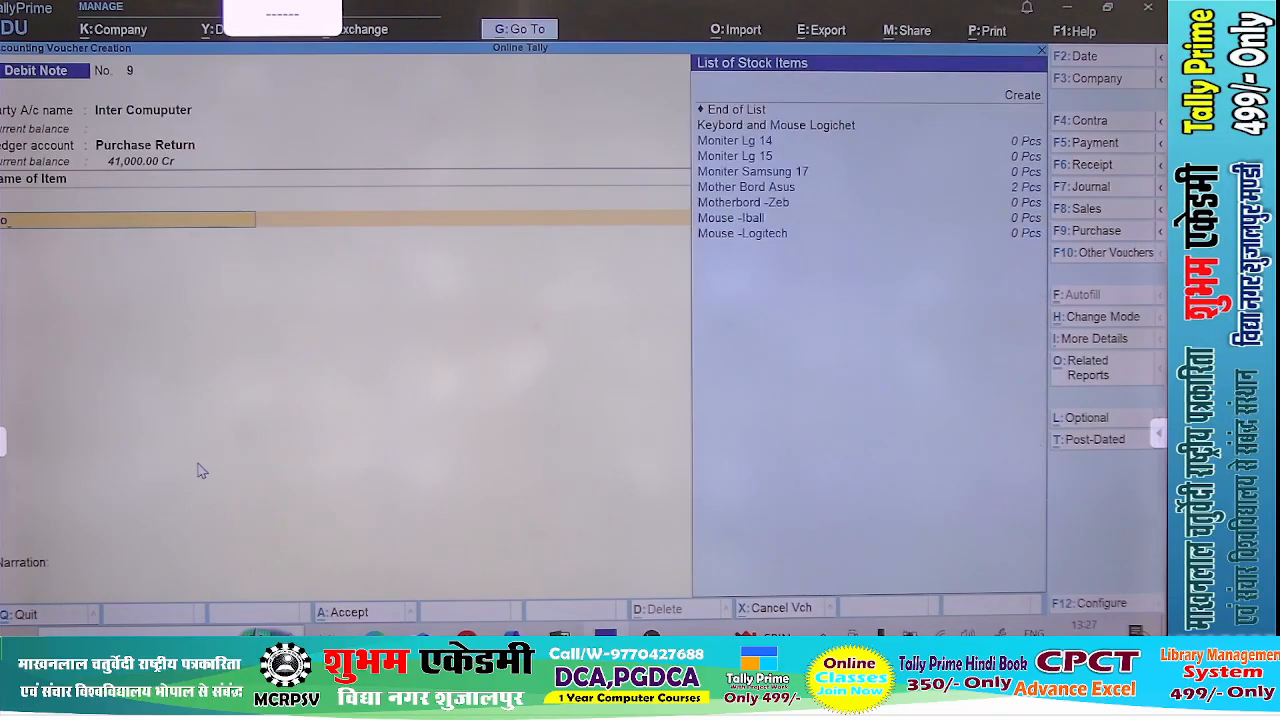
{"action": "key", "text": "Down"}
{"action": "key", "text": "Down"}
{"action": "key", "text": "Down"}
{"action": "key", "text": "Down"}
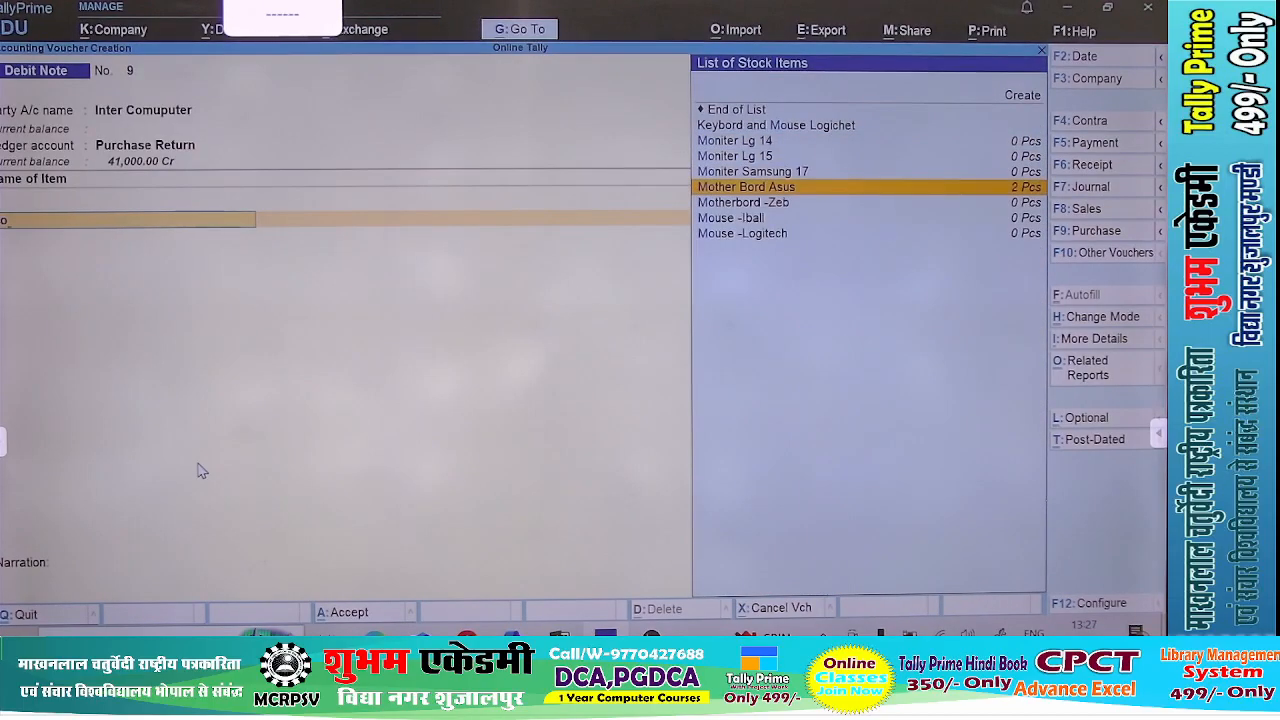
{"action": "key", "text": "Return"}
{"action": "type", "text": "1"}
{"action": "key", "text": "Return"}
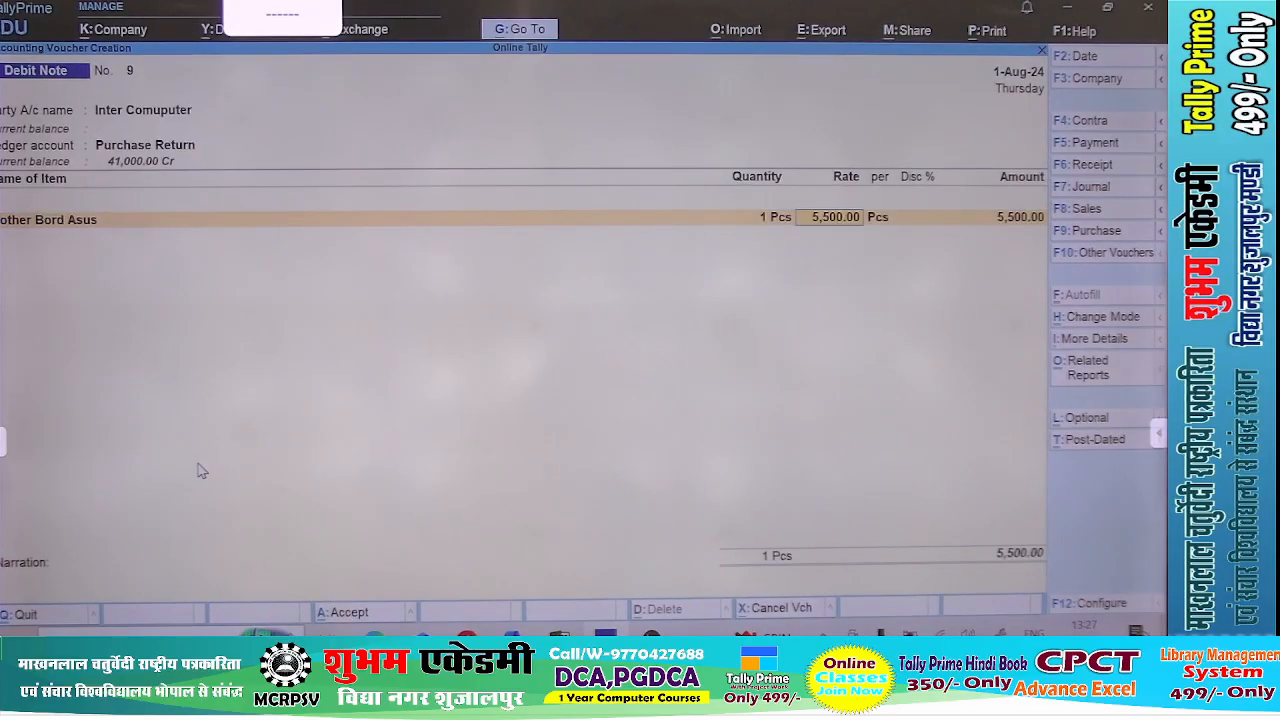
{"action": "key", "text": "Return"}
{"action": "key", "text": "Return"}
{"action": "key", "text": "Return"}
{"action": "key", "text": "Return"}
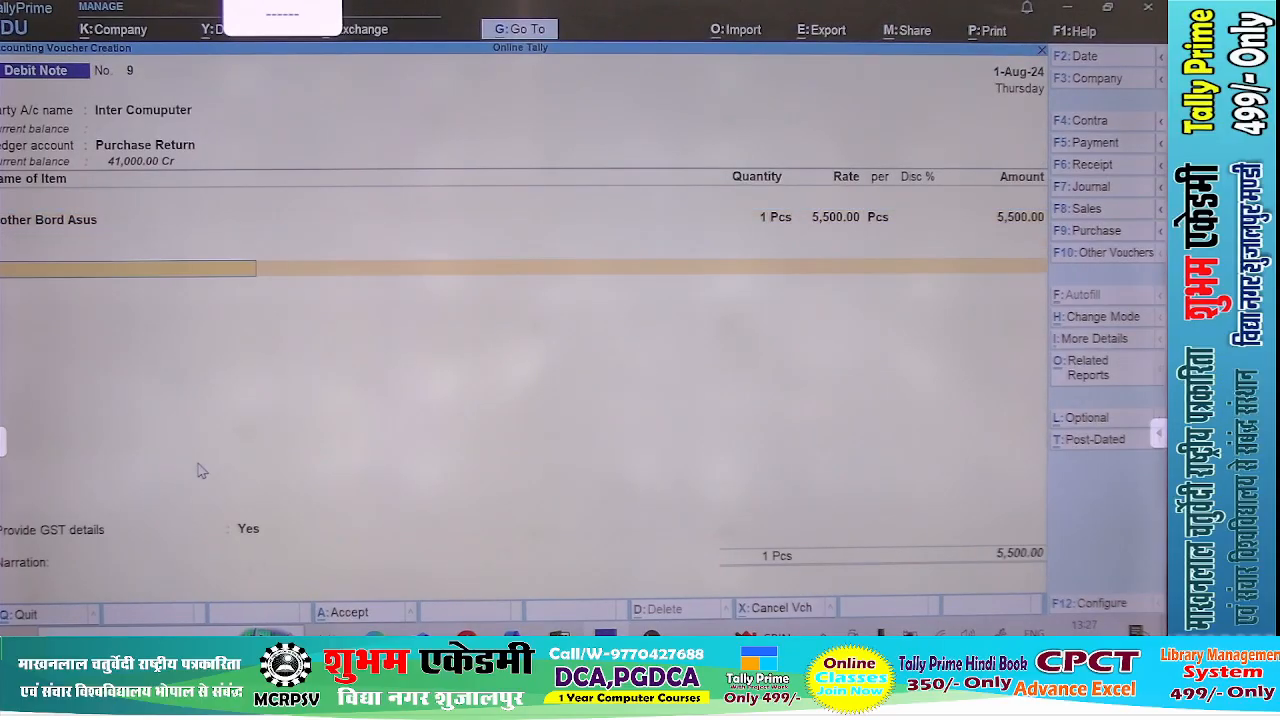
- Add the Input CGST and Input SGST ledgers below the motherboard item
{"action": "key", "text": "Return"}
{"action": "key", "text": "Down"}
{"action": "key", "text": "Down"}
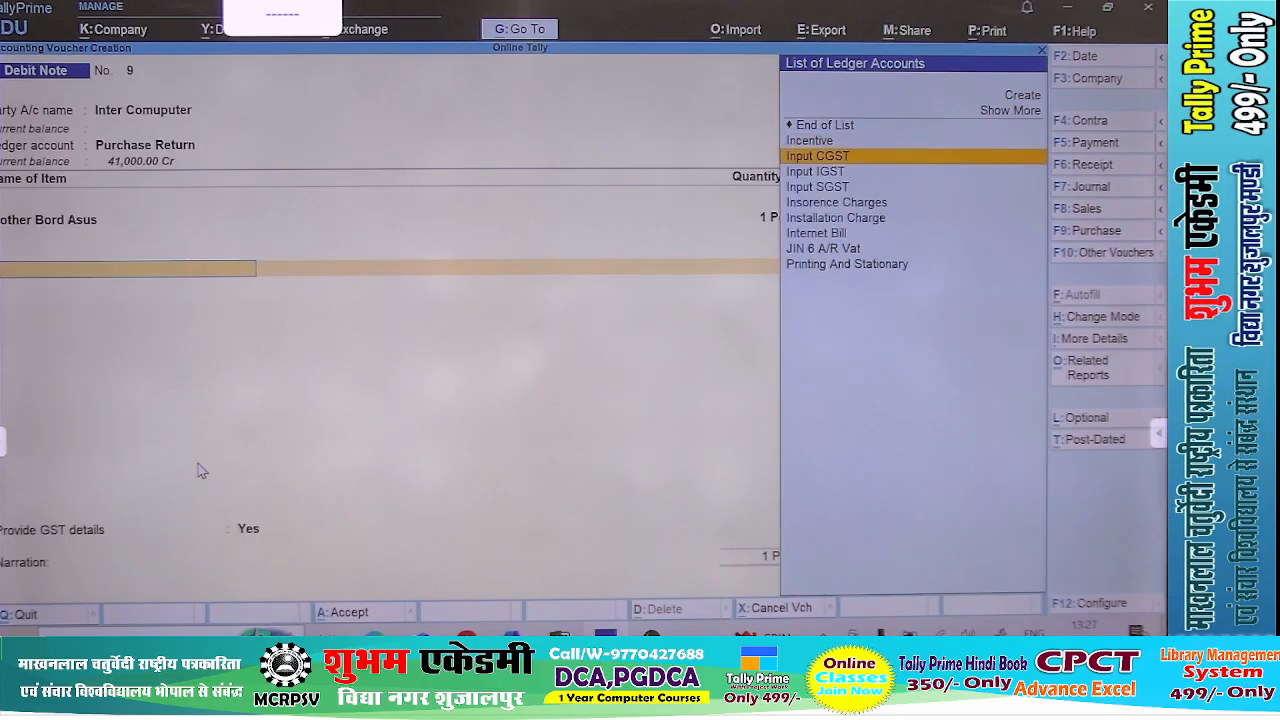
{"action": "key", "text": "Return"}
{"action": "key", "text": "Return"}
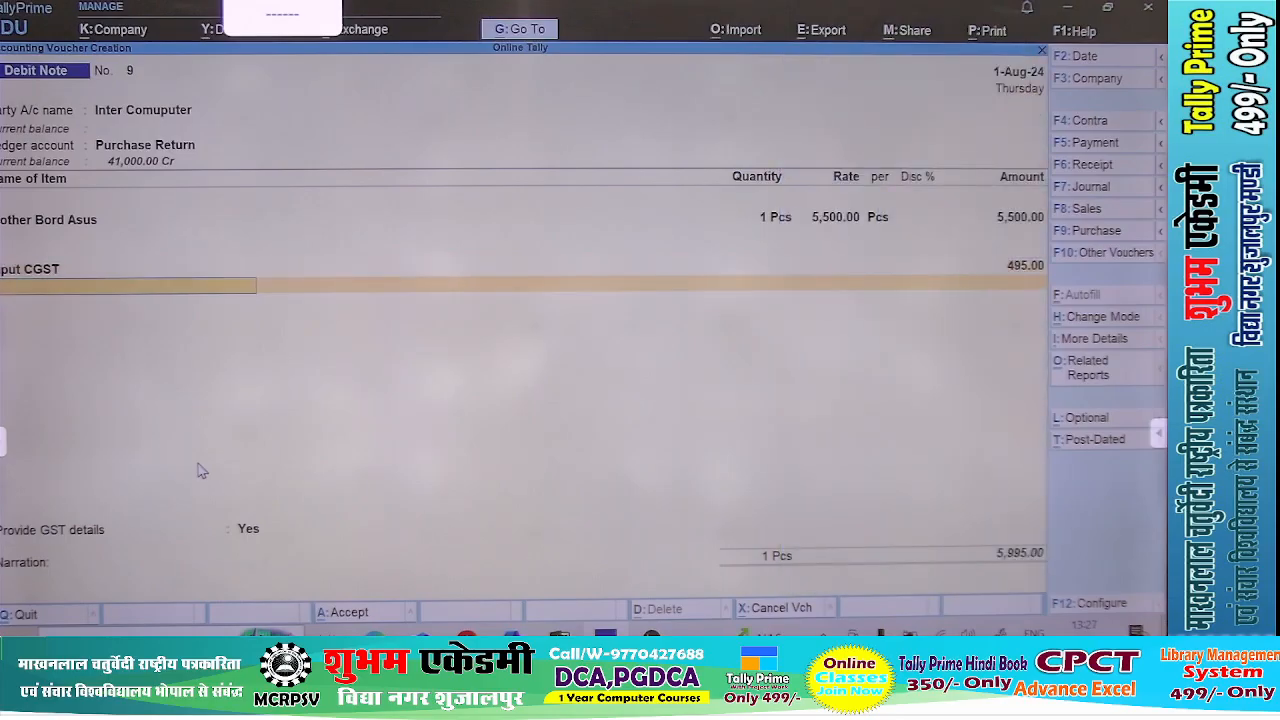
{"action": "key", "text": "Down"}
{"action": "key", "text": "Down"}
{"action": "key", "text": "Down"}
{"action": "key", "text": "Down"}
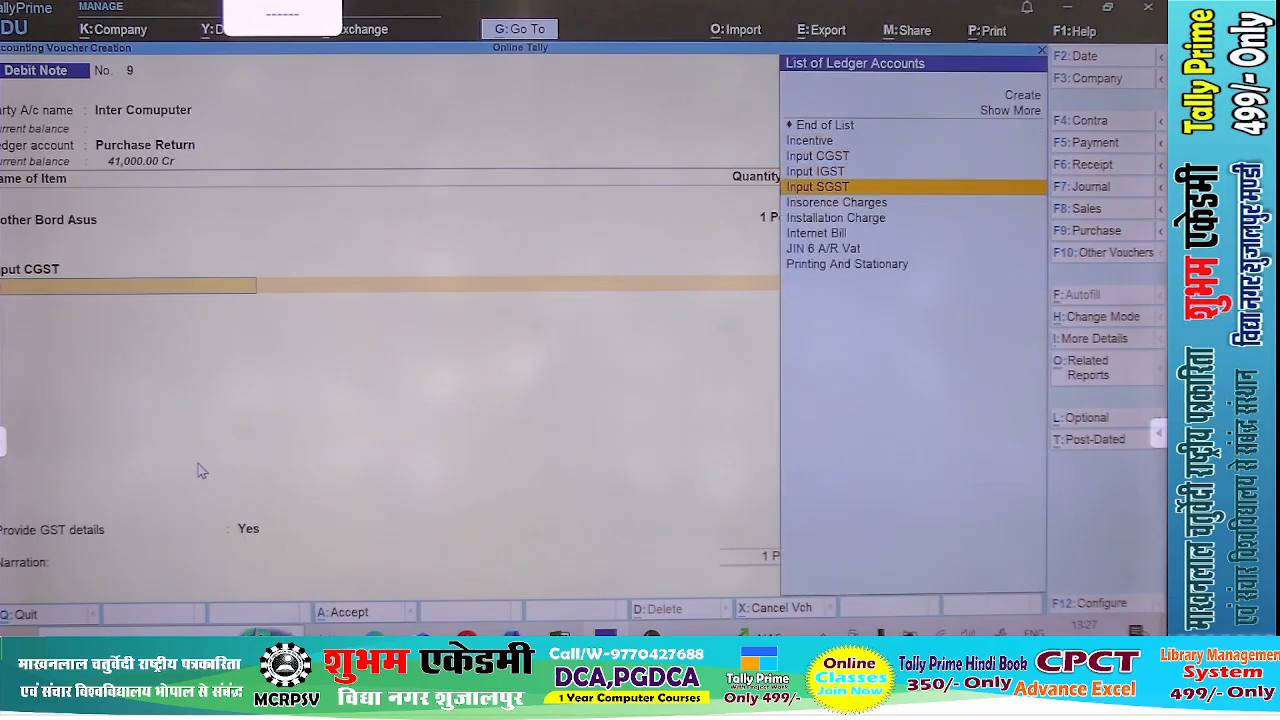
{"action": "key", "text": "Return"}
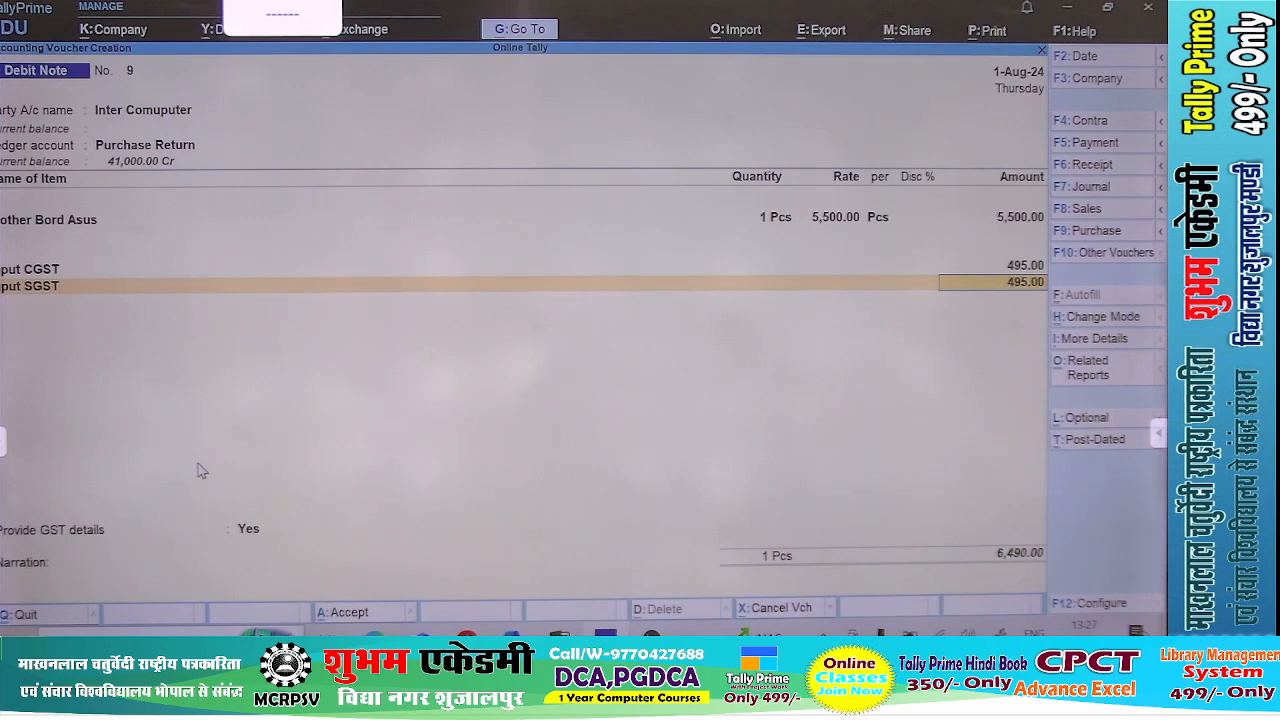
- Check the motherboard return against the practice PDF and save the debit note in TallyPrime
{"action": "key", "text": "alt+Tab"}
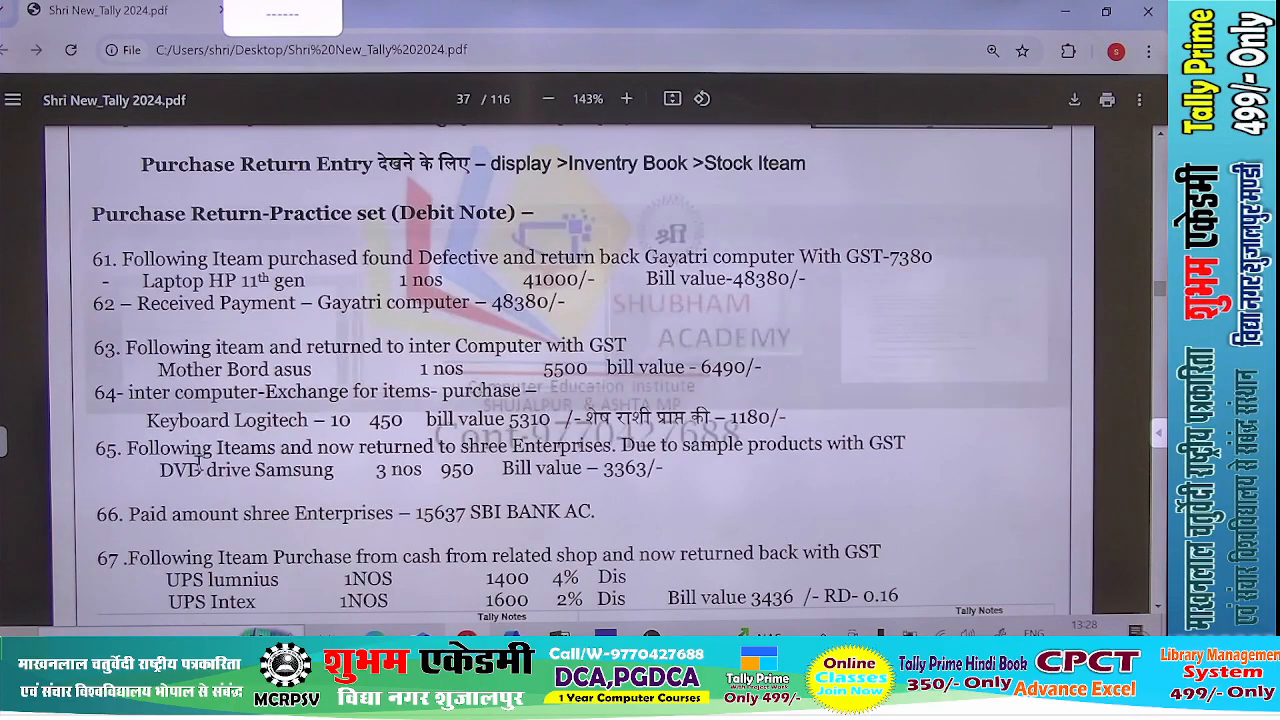
{"action": "key", "text": "alt+Tab"}
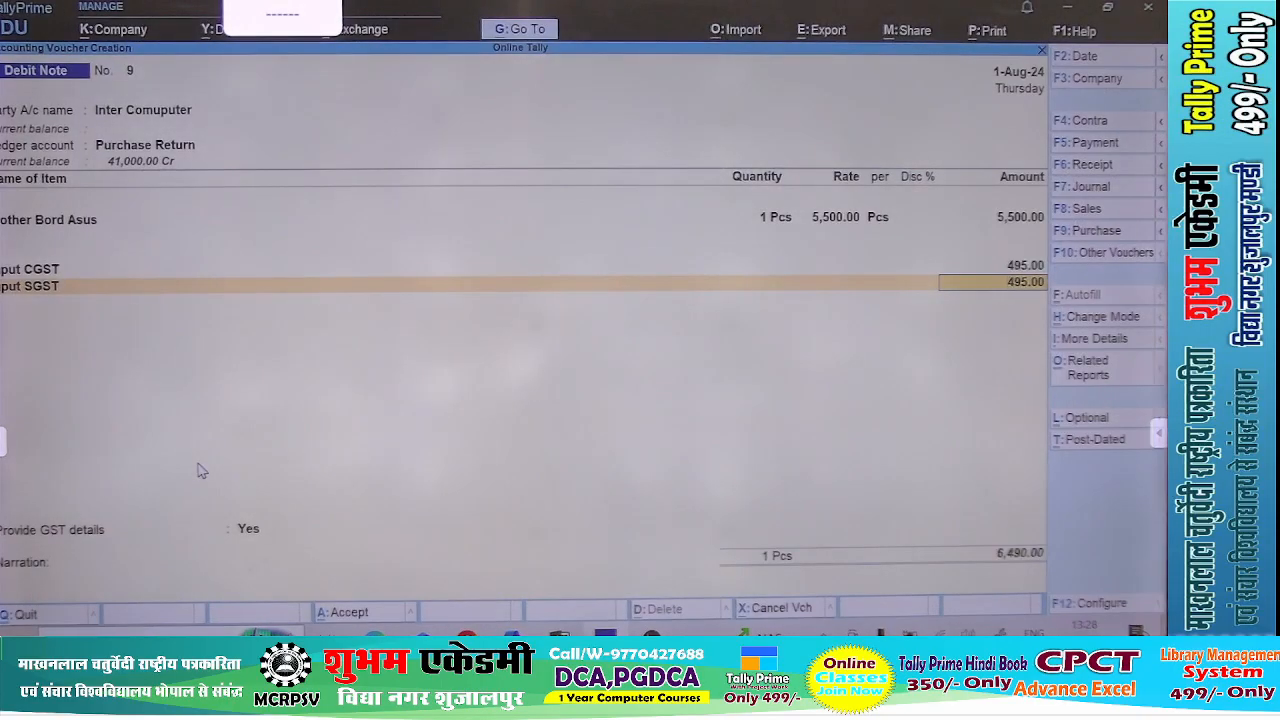
{"action": "key", "text": "ctrl+a"}
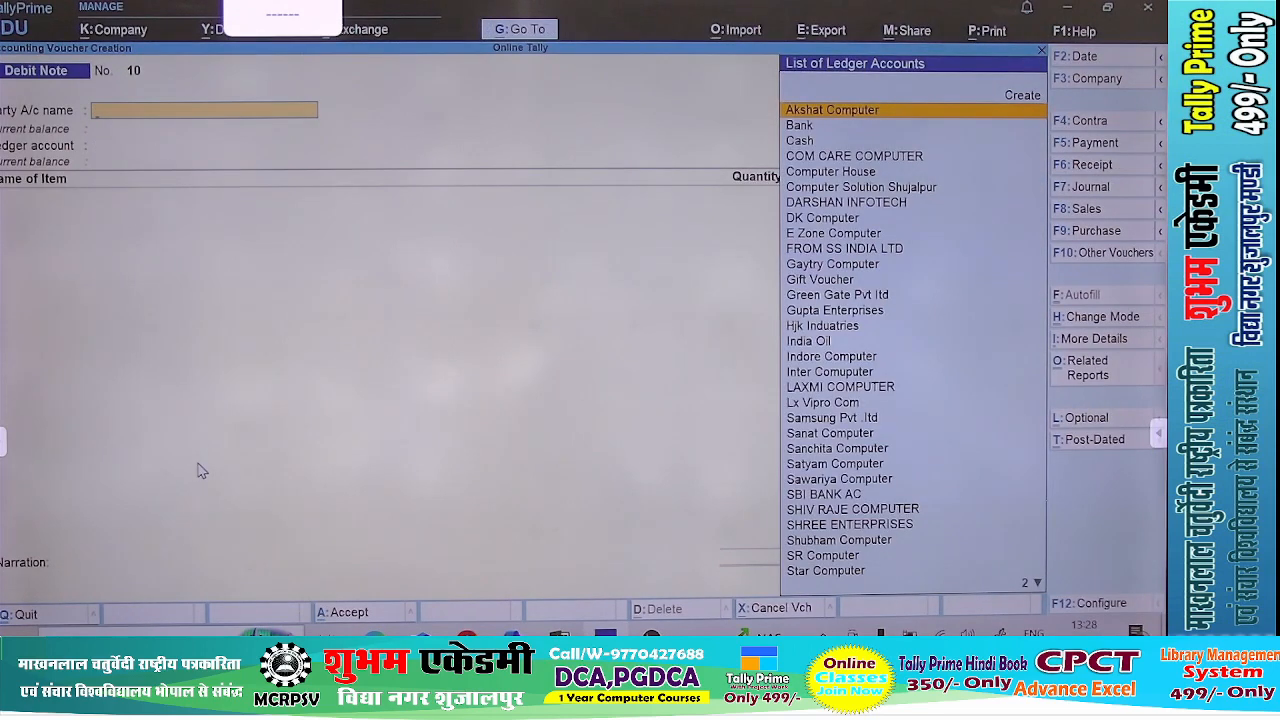
- Start a Purchase voucher with class Not Applicable, using Inter Comuputer as the party account and Purchase Ac as the purchase ledger
{"action": "key", "text": "F9"}
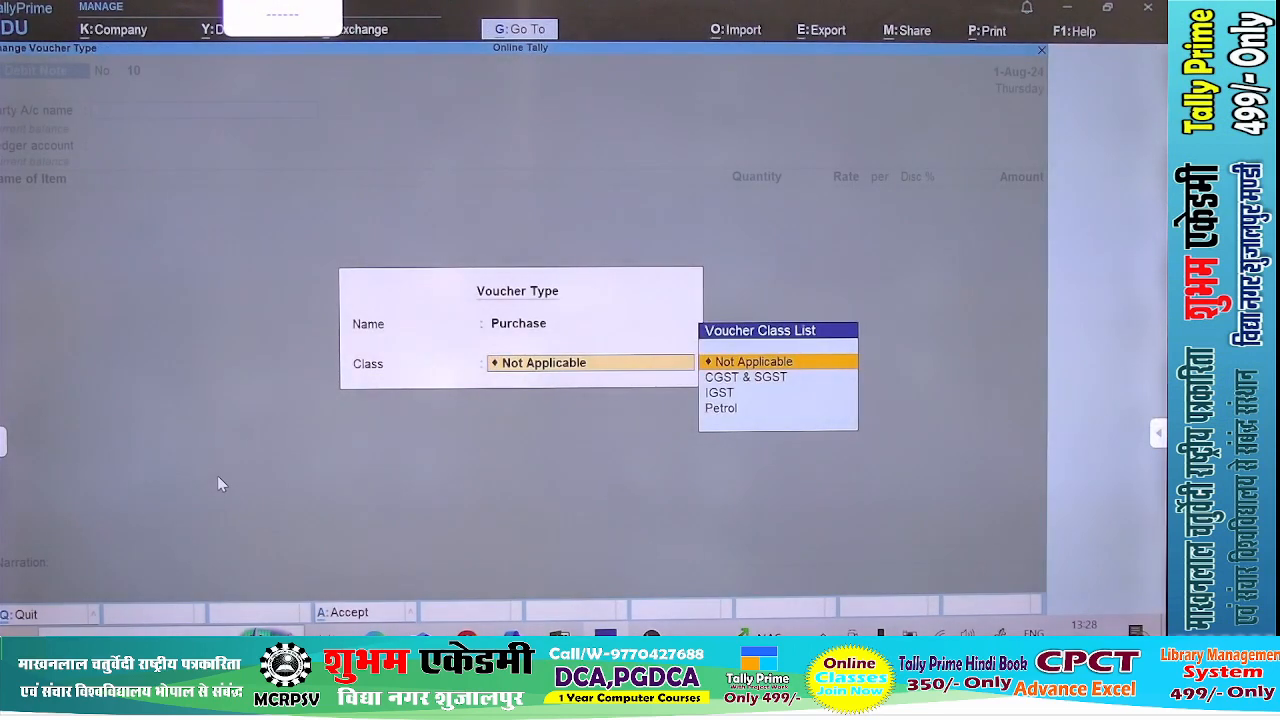
{"action": "key", "text": "Return"}
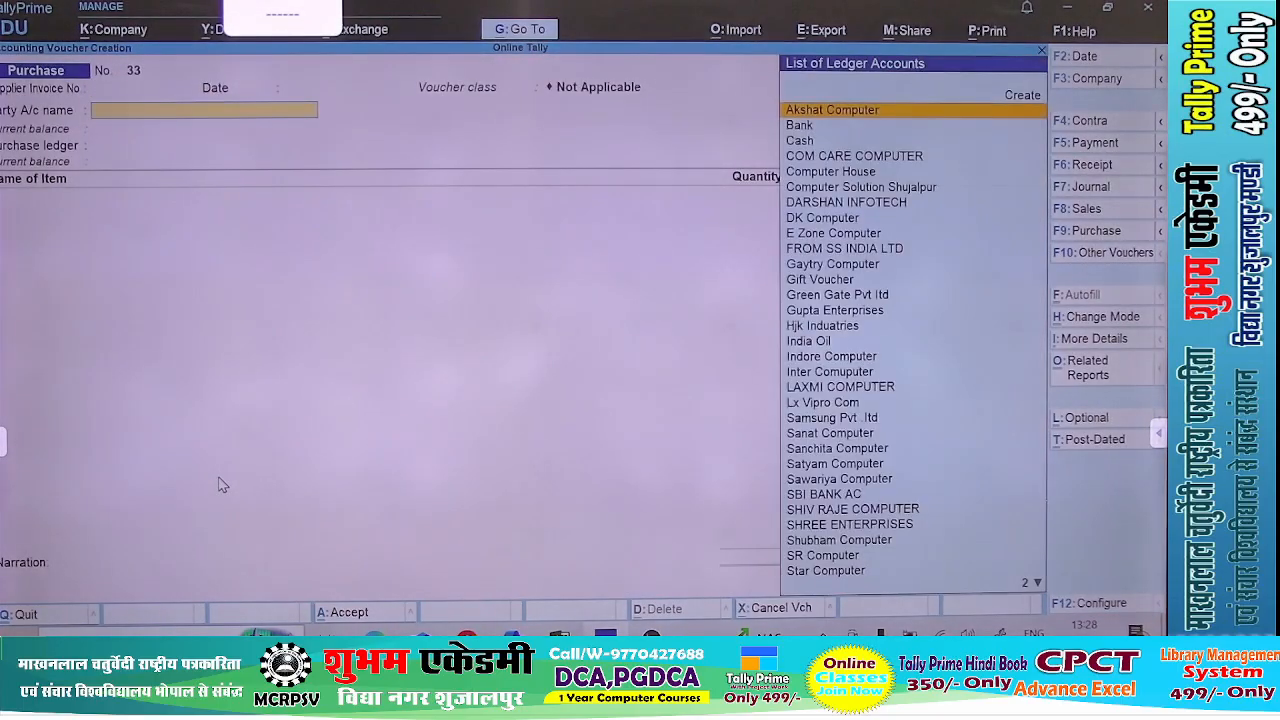
{"action": "type", "text": "Inte"}
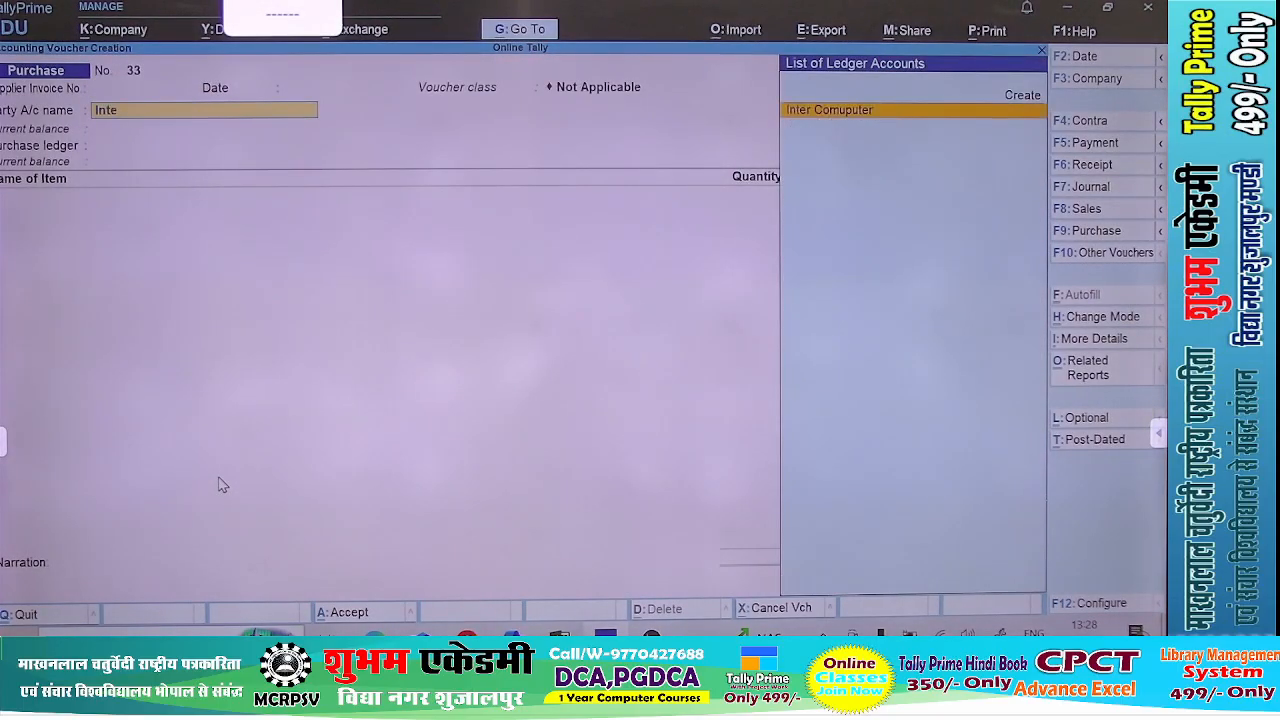
{"action": "key", "text": "Return"}
{"action": "key", "text": "ctrl+a"}
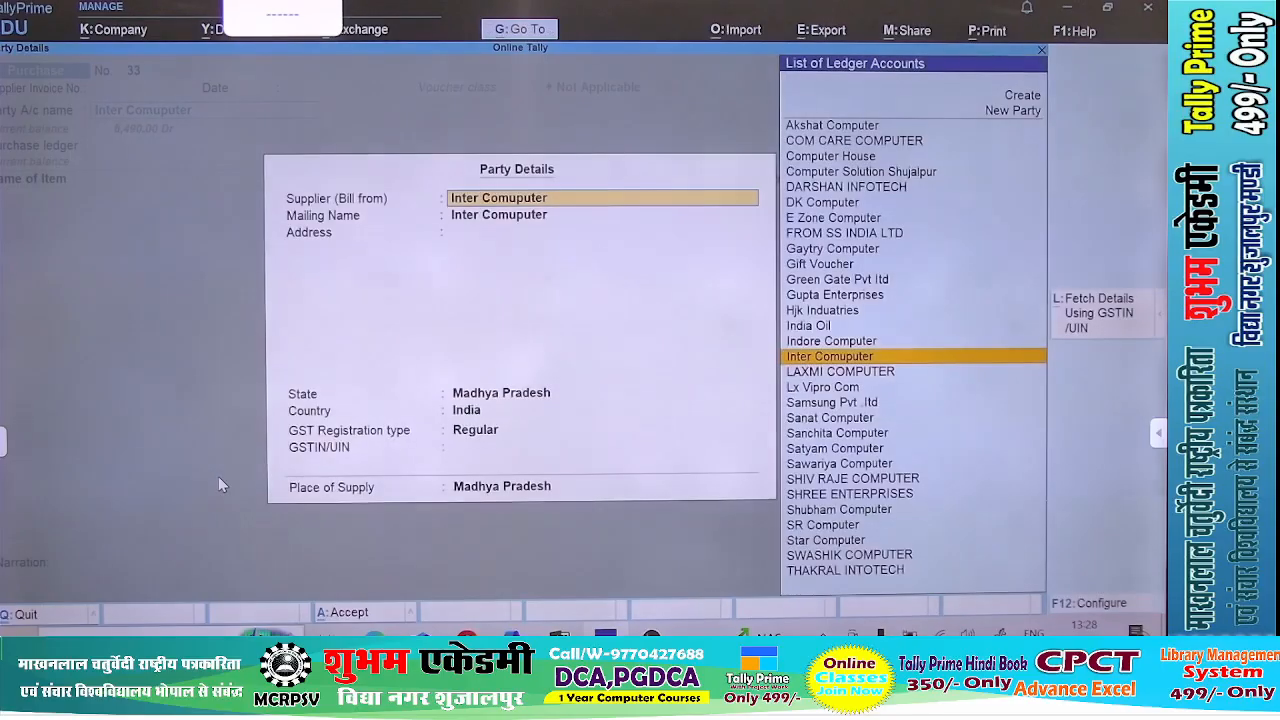
{"action": "key", "text": "ctrl+a"}
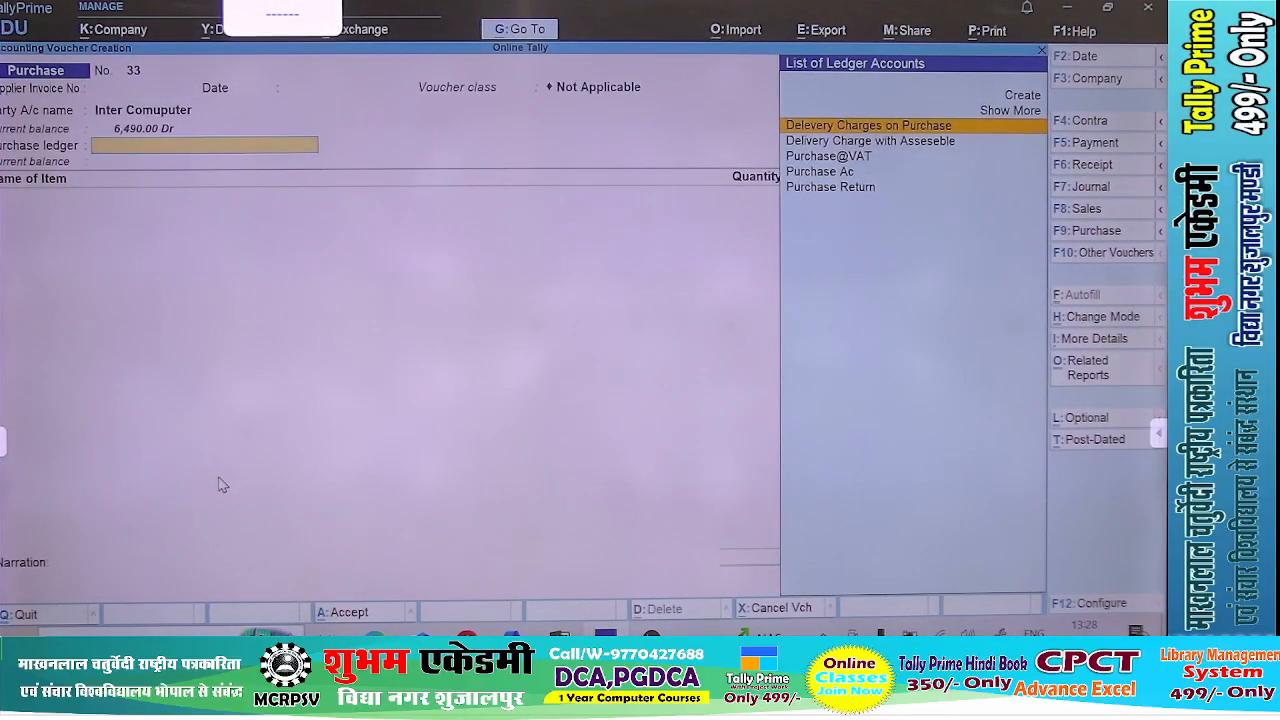
{"action": "key", "text": "Down"}
{"action": "key", "text": "Down"}
{"action": "key", "text": "Down"}
{"action": "key", "text": "Down"}
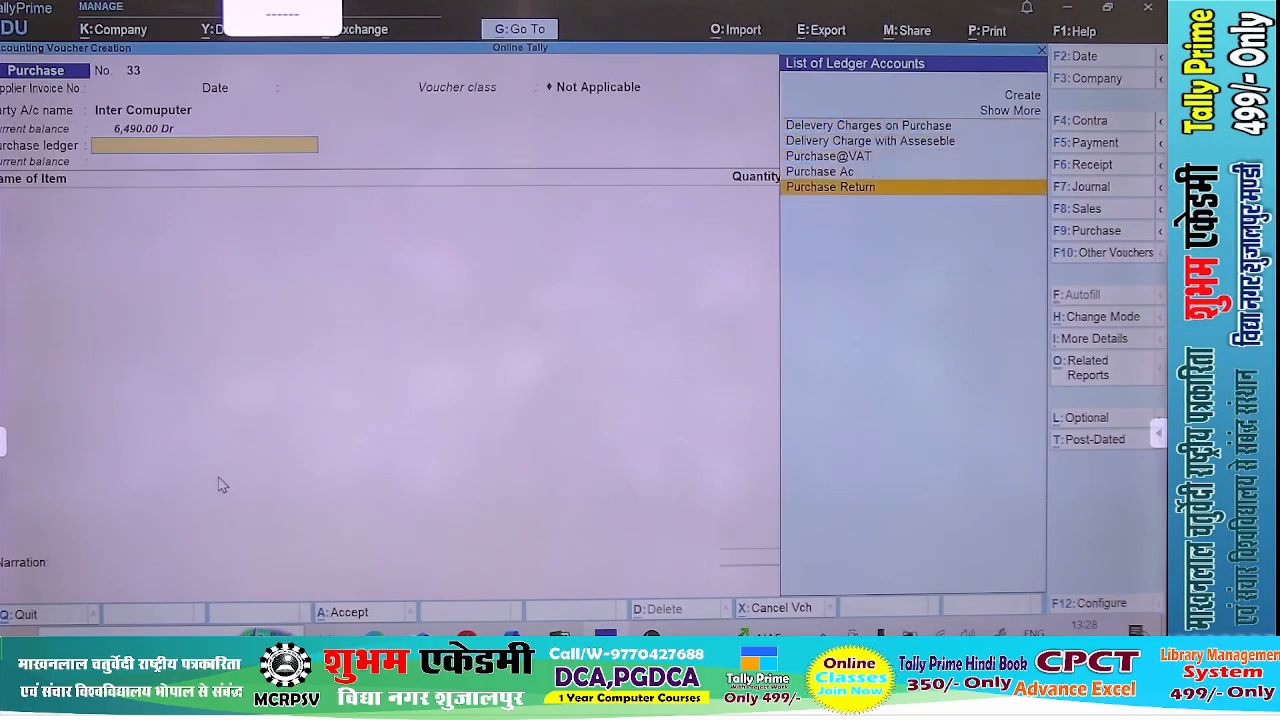
{"action": "key", "text": "Up"}
{"action": "key", "text": "Return"}
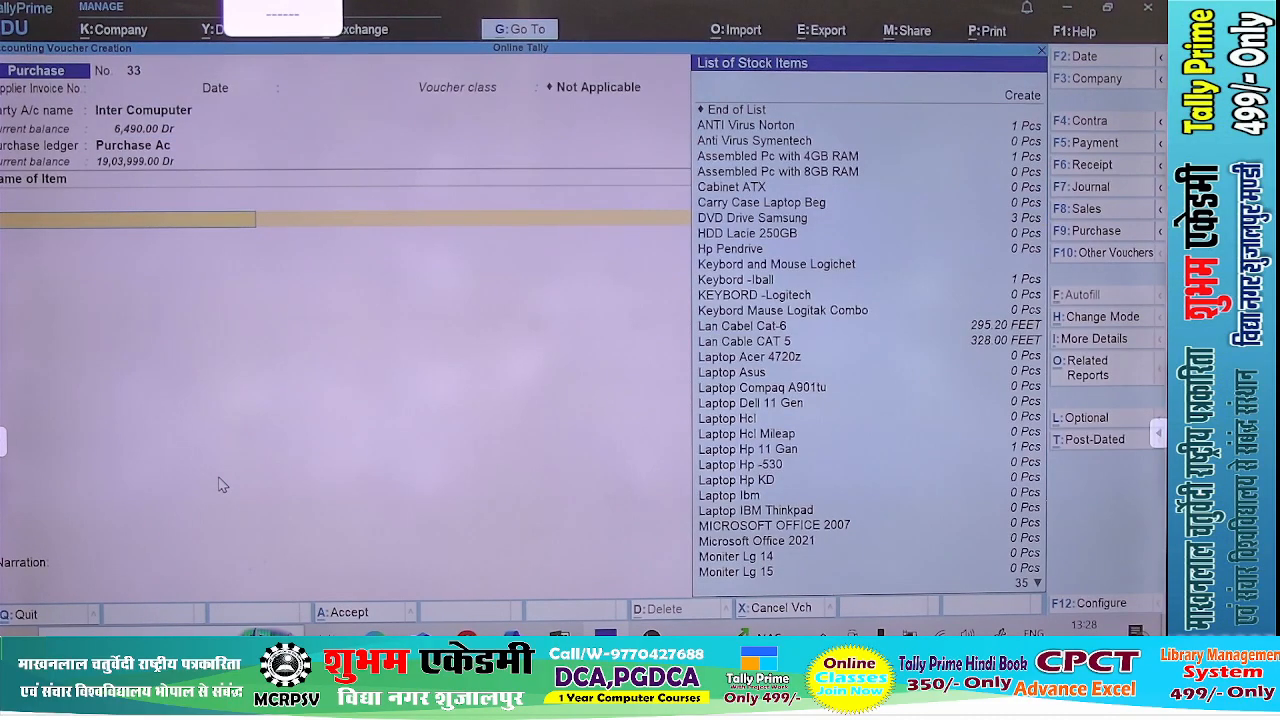
- Add the stock item KEYBORD -Logitech with quantity 10 Pcs as given in the practice PDF, accepting the 450 rate
{"action": "type", "text": "lo"}
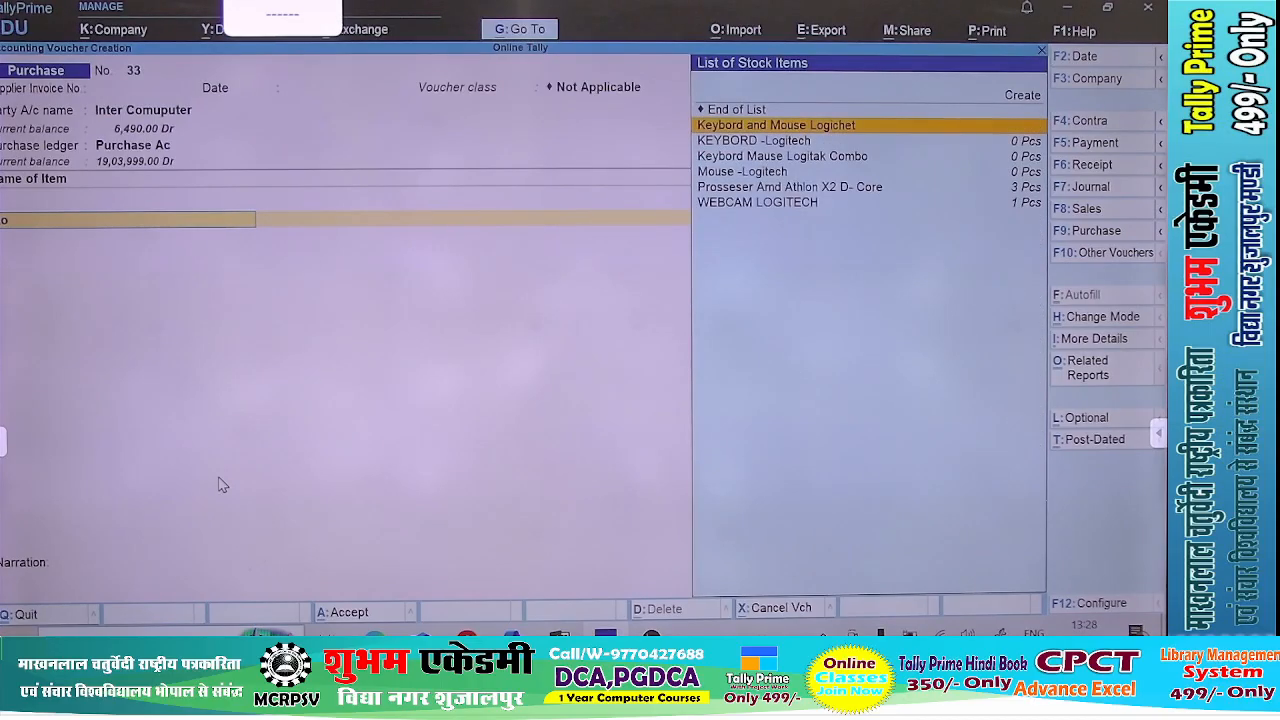
{"action": "key", "text": "Down"}
{"action": "key", "text": "Return"}
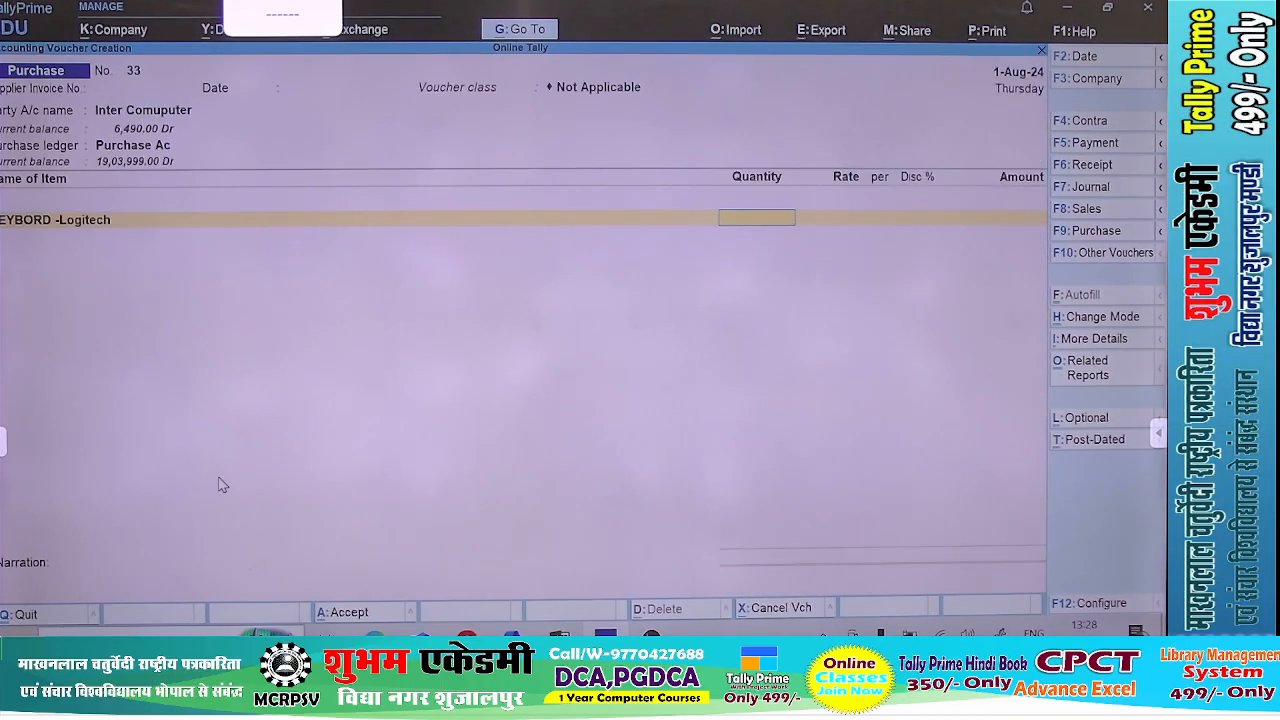
{"action": "key", "text": "alt+Tab"}
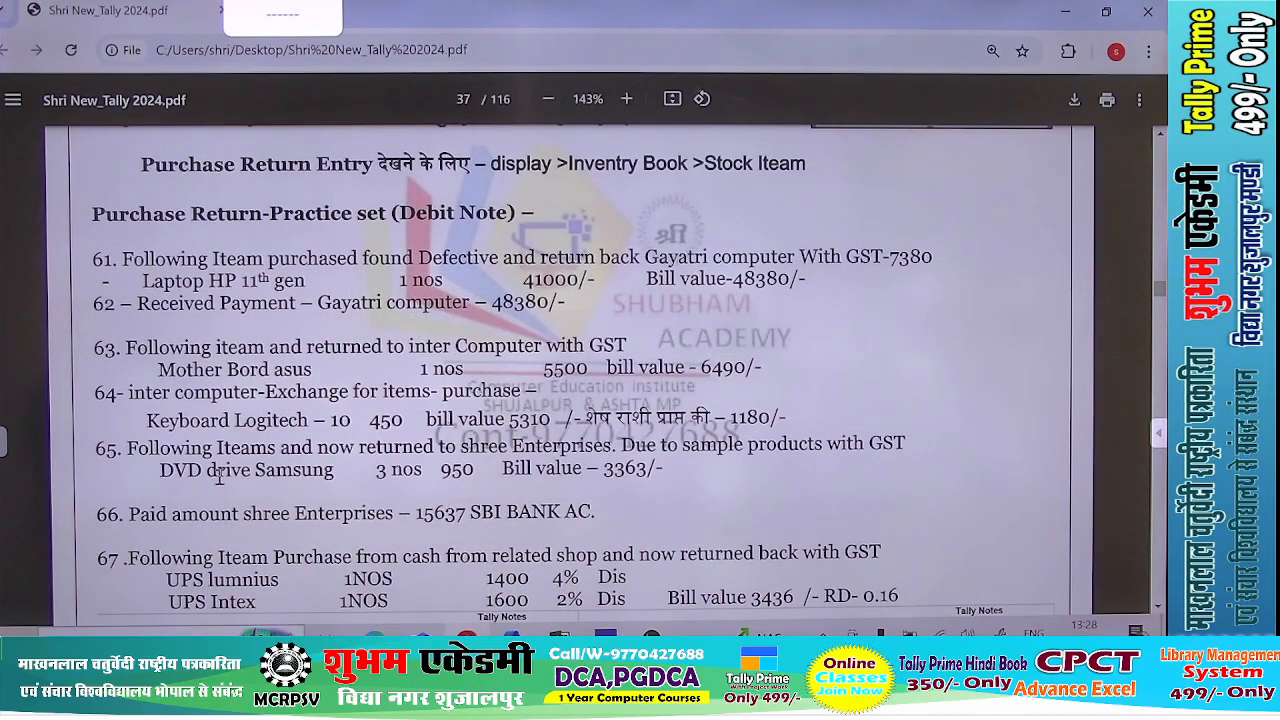
{"action": "key", "text": "alt+Tab"}
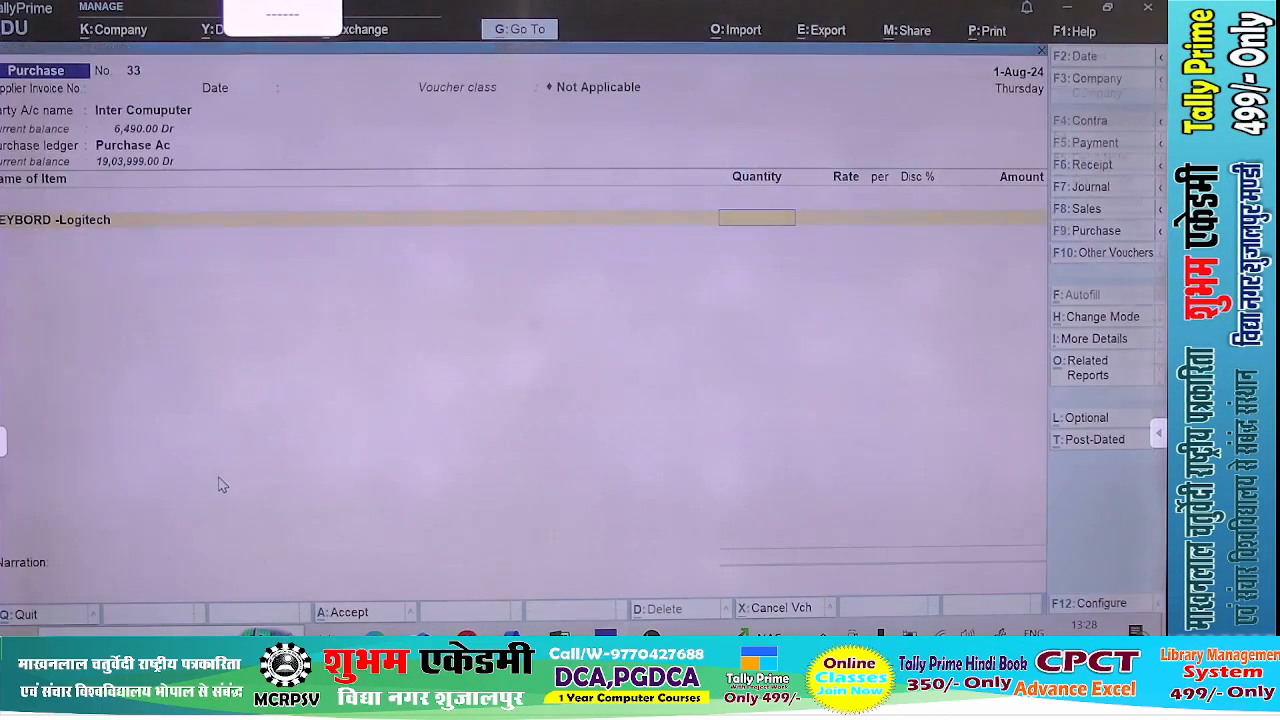
{"action": "type", "text": "10"}
{"action": "key", "text": "Return"}
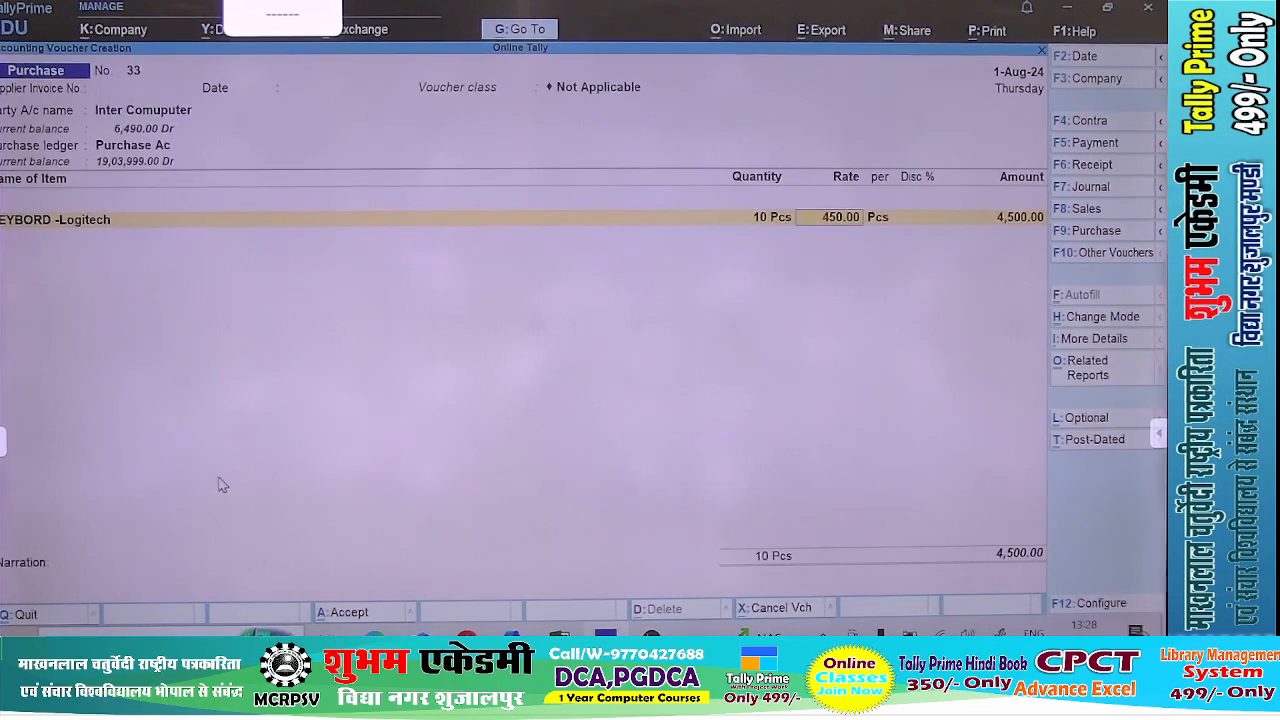
{"action": "key", "text": "Return"}
{"action": "key", "text": "Return"}
{"action": "key", "text": "Return"}
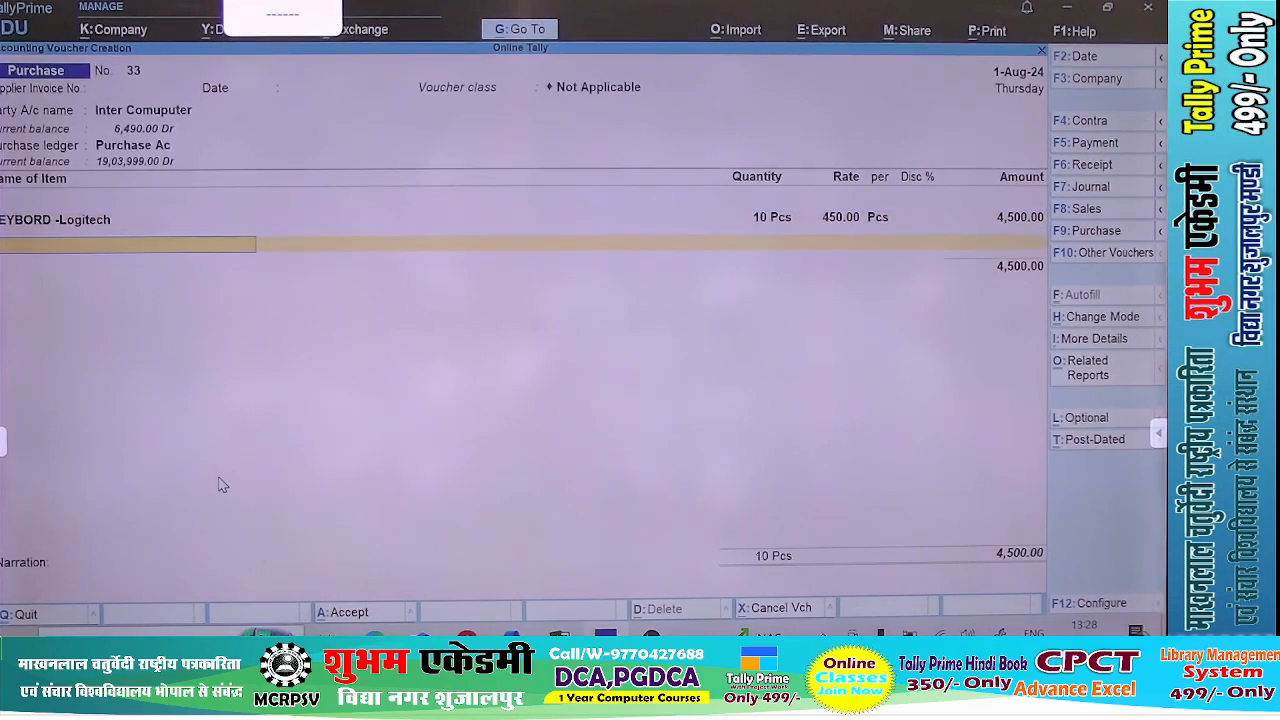
- Finish the item list and add the Input CGST ledger below the Logitech keyboard item in the Purchase voucher
{"action": "key", "text": "Return"}
{"action": "key", "text": "Return"}
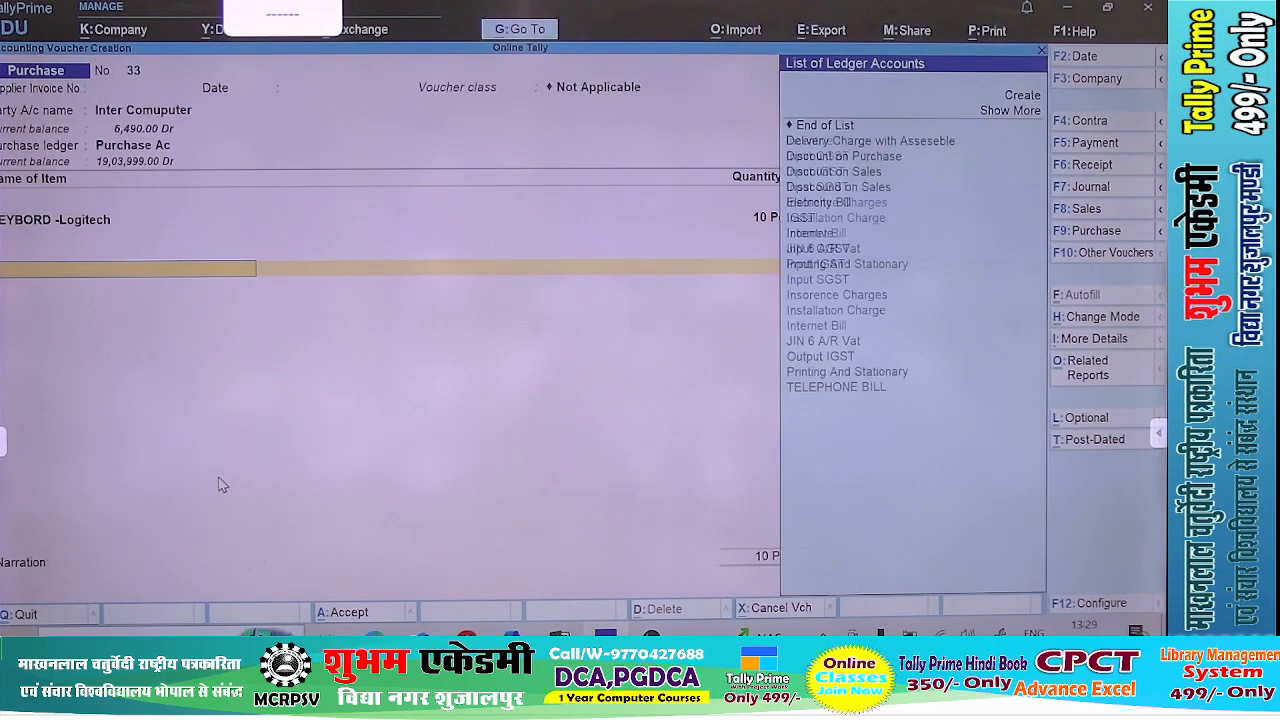
{"action": "type", "text": "in"}
{"action": "key", "text": "Down"}
{"action": "key", "text": "Down"}
{"action": "key", "text": "Return"}
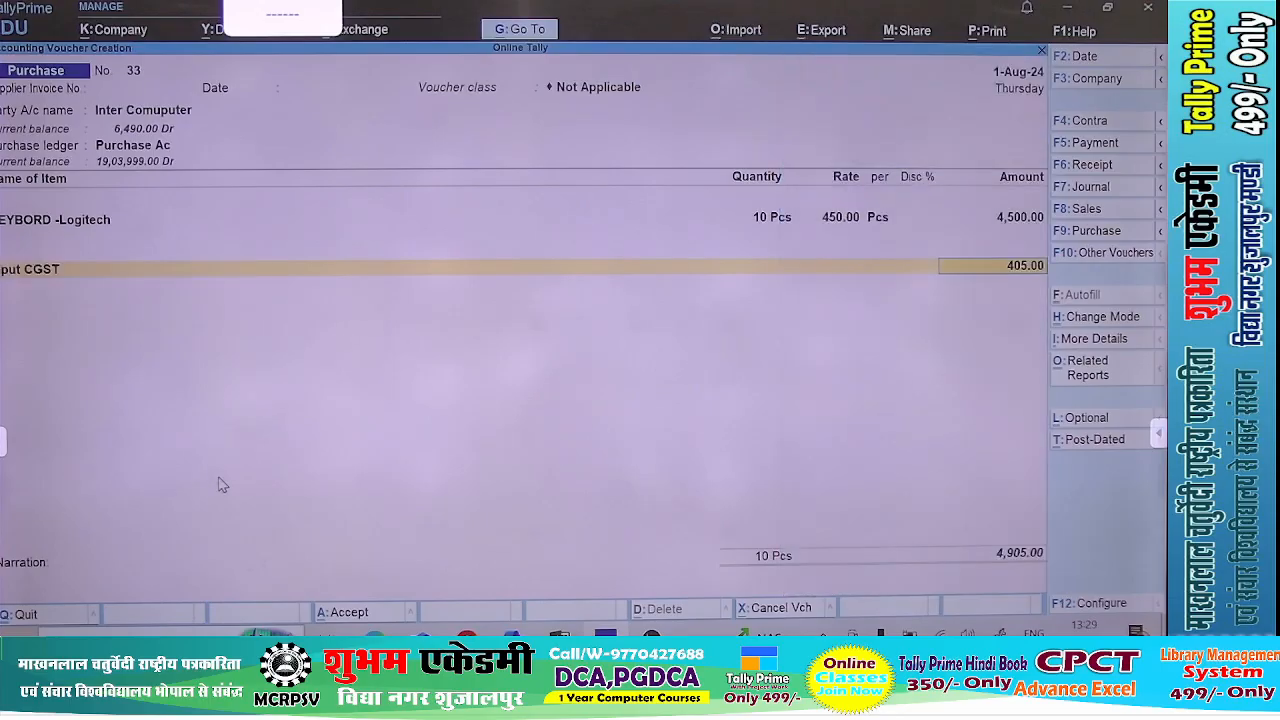
{"action": "key", "text": "Return"}
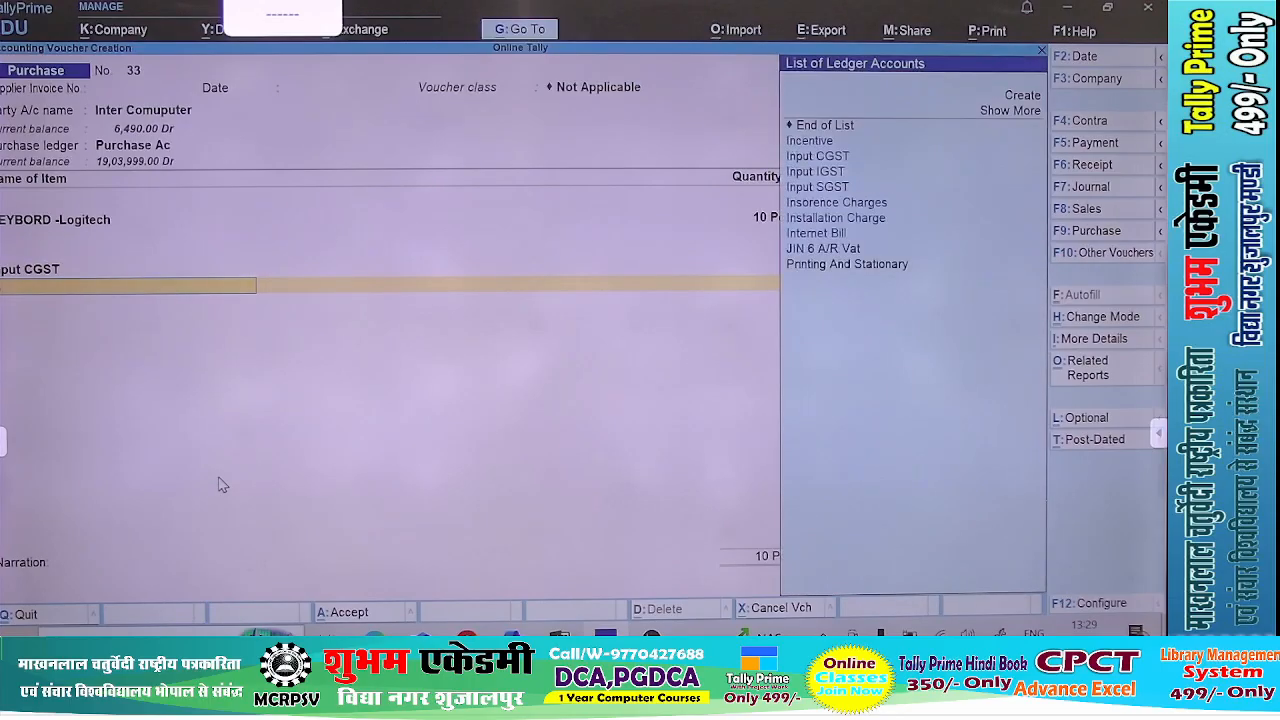
- Add the Input SGST ledger below Input CGST and save the Inter Comuputer Purchase voucher
{"action": "key", "text": "Down"}
{"action": "key", "text": "Down"}
{"action": "key", "text": "Down"}
{"action": "key", "text": "Down"}
{"action": "key", "text": "Return"}
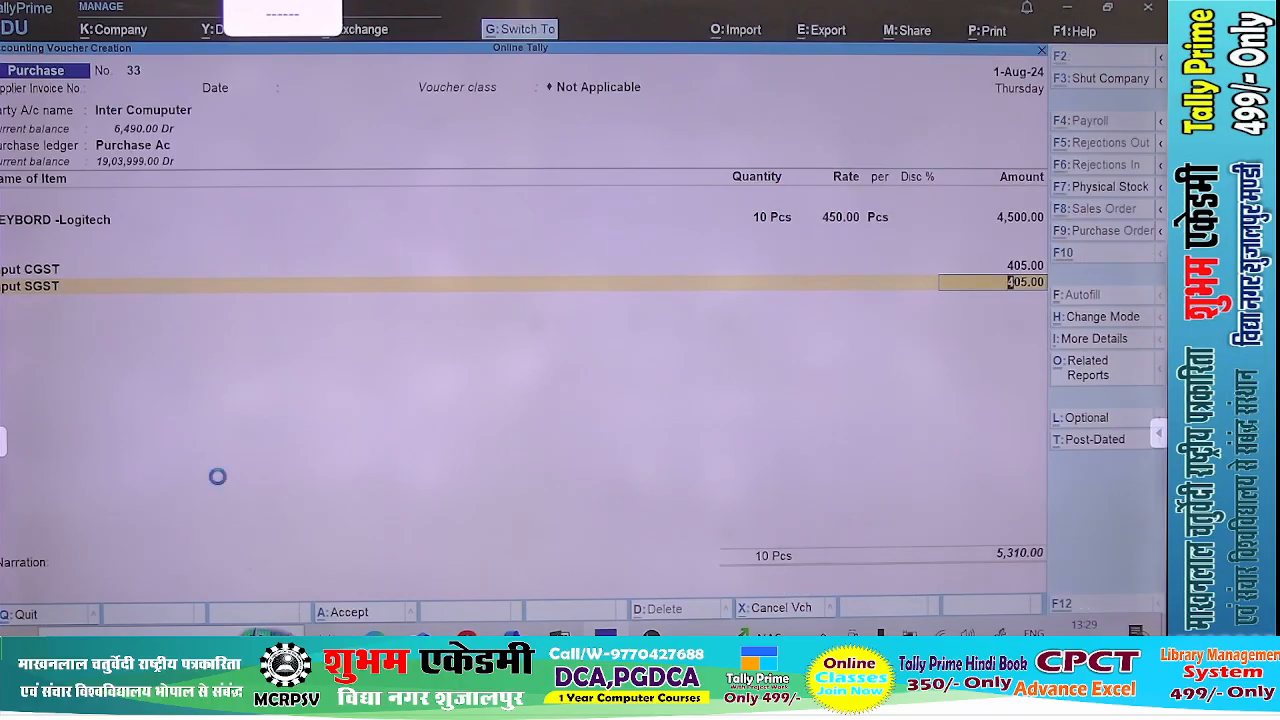
{"action": "key", "text": "ctrl+a"}
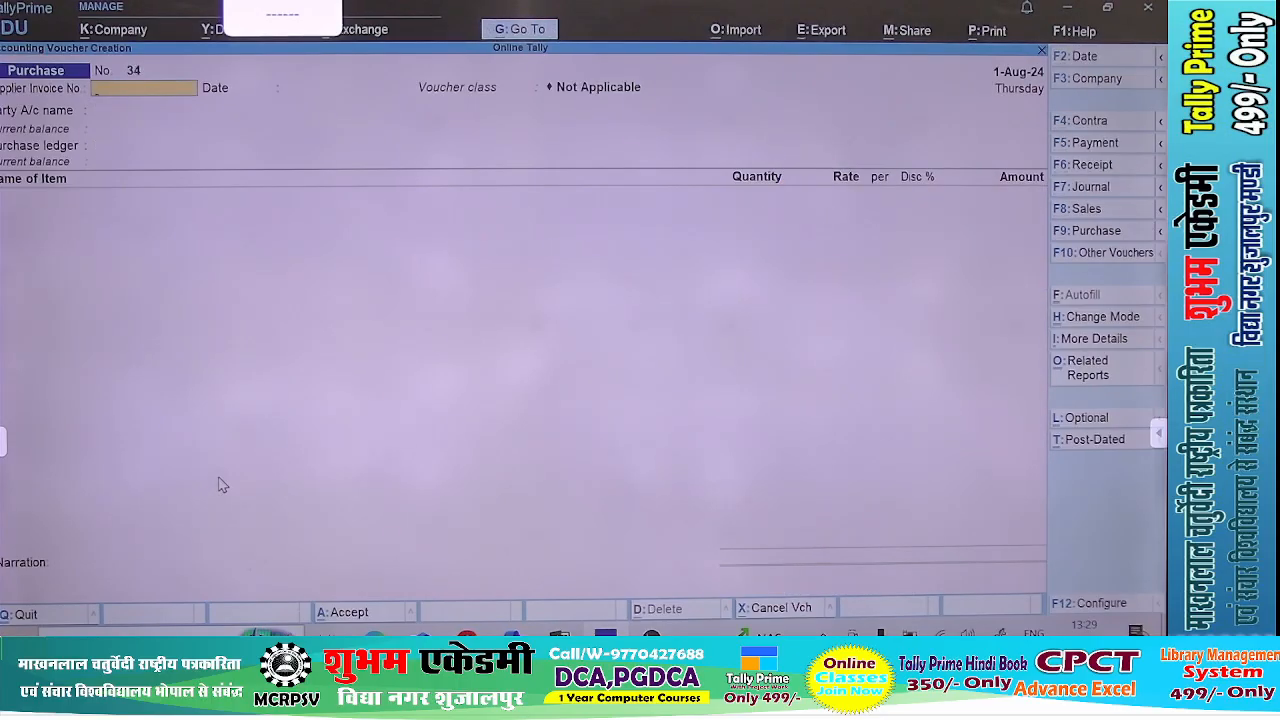
- Record and save a Receipt voucher crediting Inter Comuputer with 1180, received in Cash
{"action": "key", "text": "F6"}
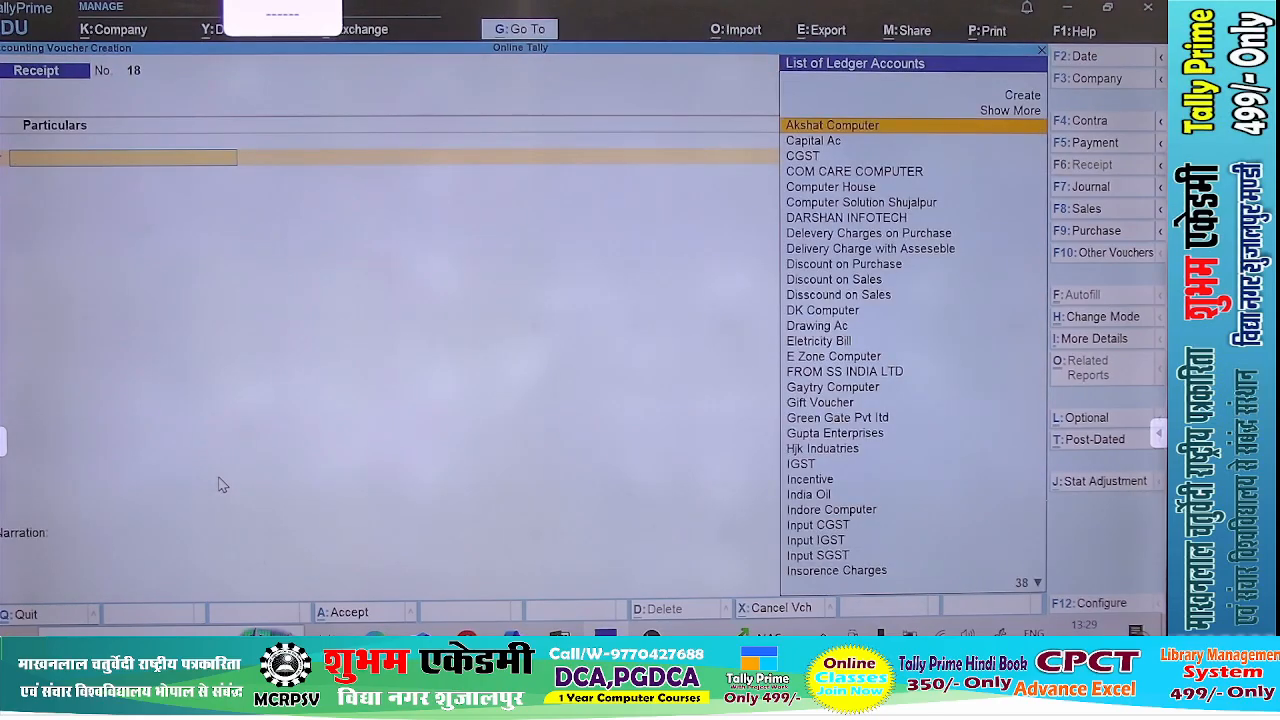
{"action": "type", "text": "Int"}
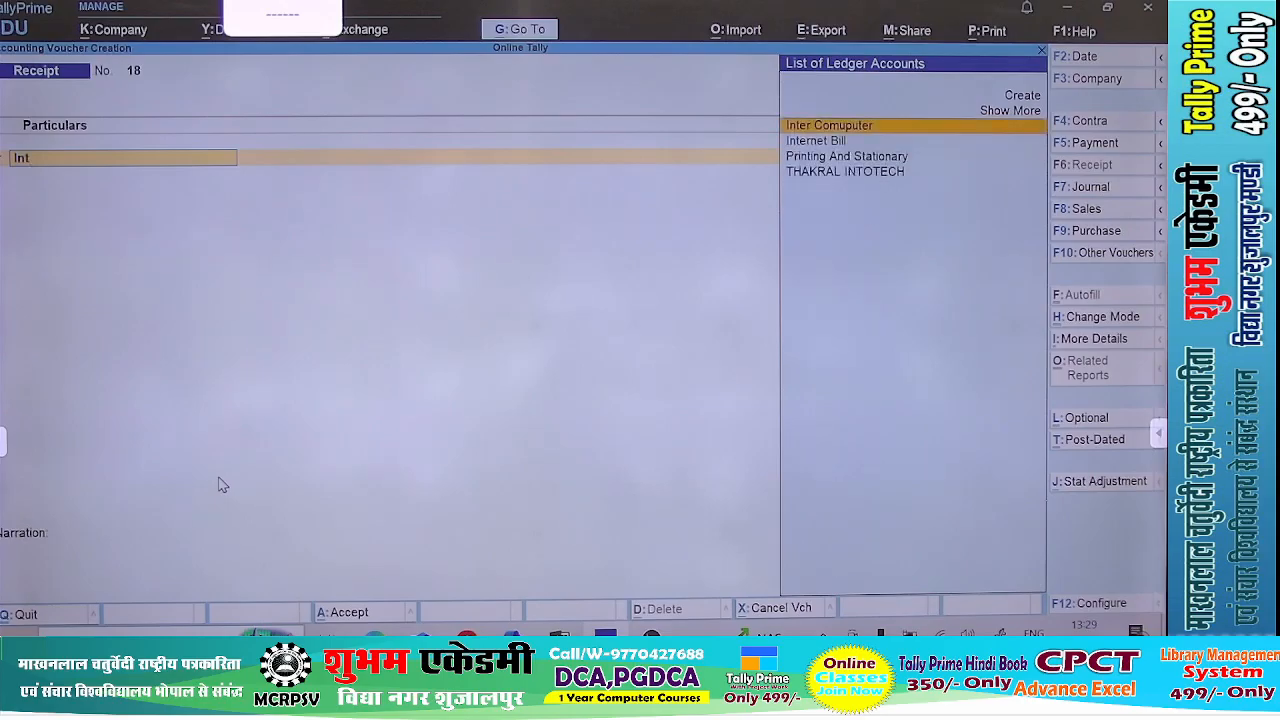
{"action": "key", "text": "Return"}
{"action": "type", "text": "1180"}
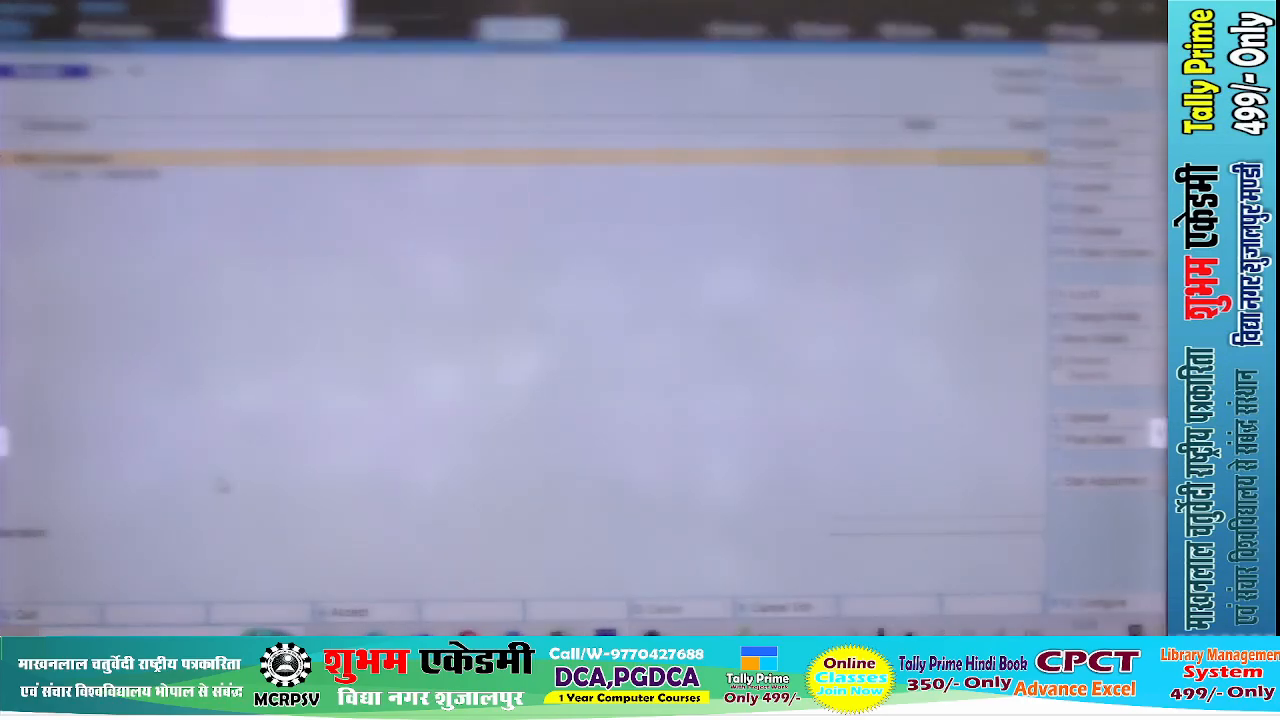
{"action": "key", "text": "Return"}
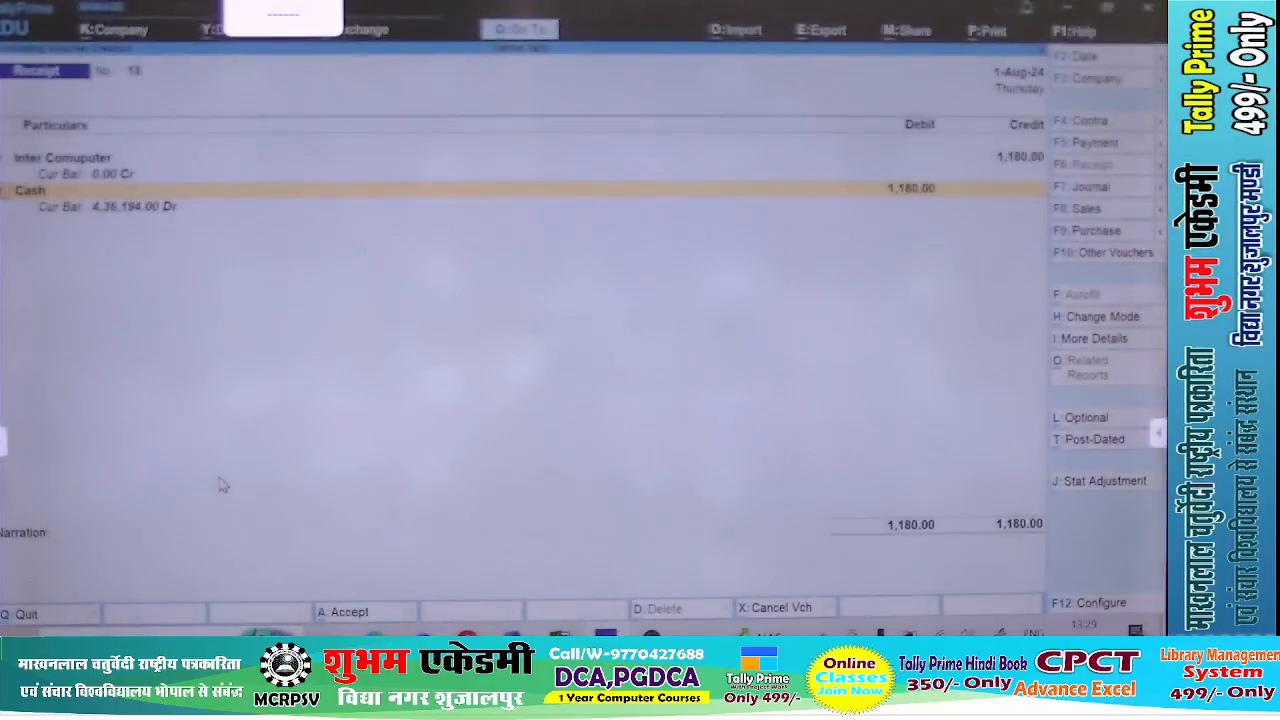
{"action": "key", "text": "ctrl+a"}
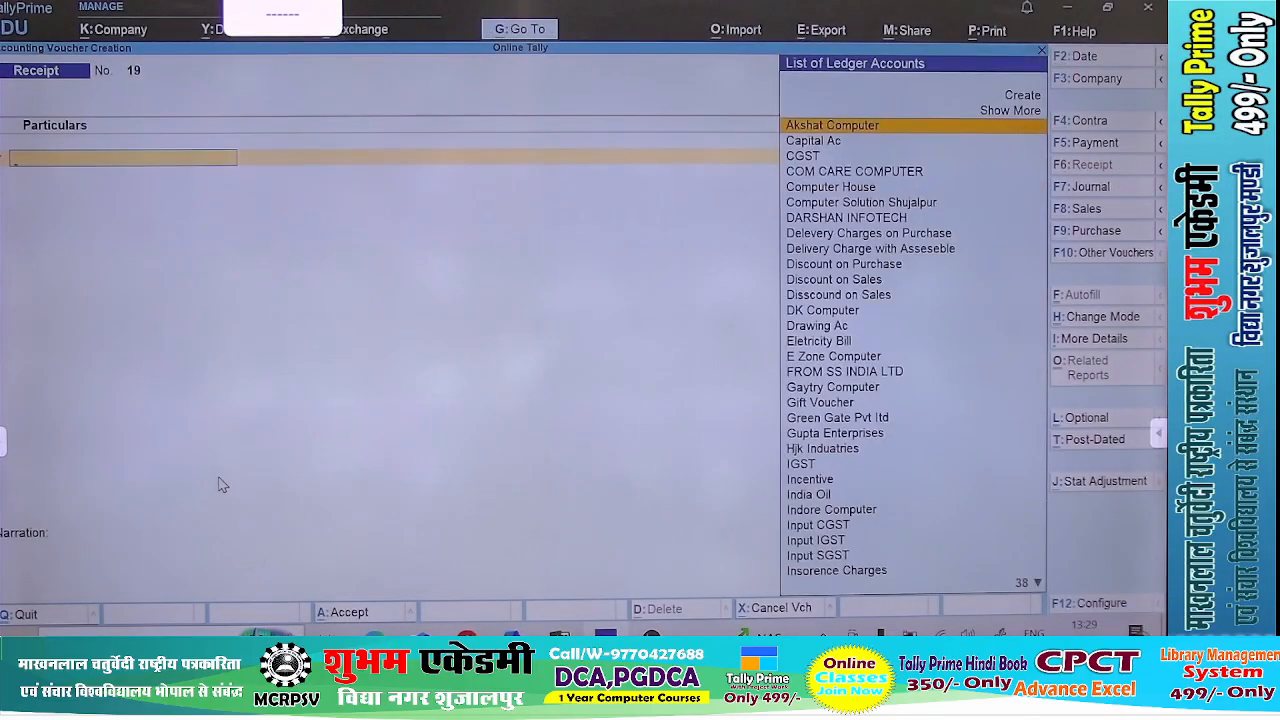
- Read exercise 65 in the practice PDF and start a Debit Note in Item Invoice mode in TallyPrime
{"action": "key", "text": "alt+Tab"}
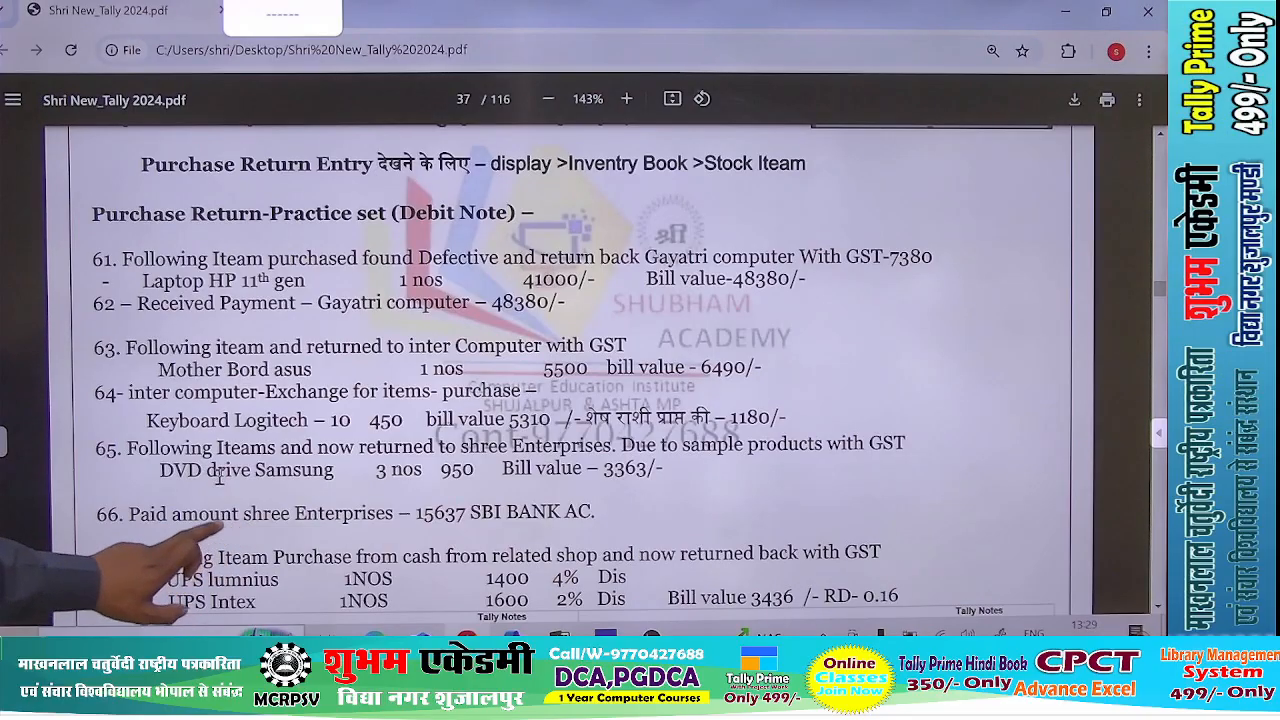
{"action": "scroll", "coordinate": [218, 478], "scroll_direction": "down", "scroll_amount": 3}
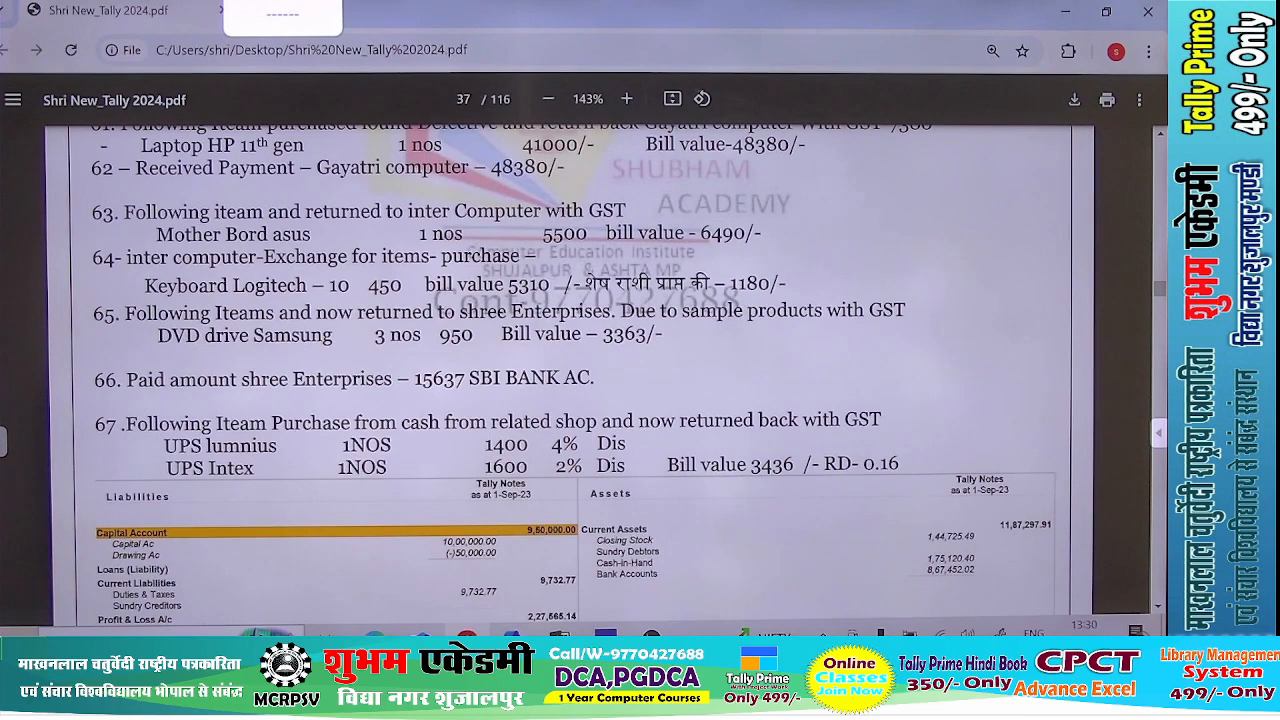
{"action": "key", "text": "alt+Tab"}
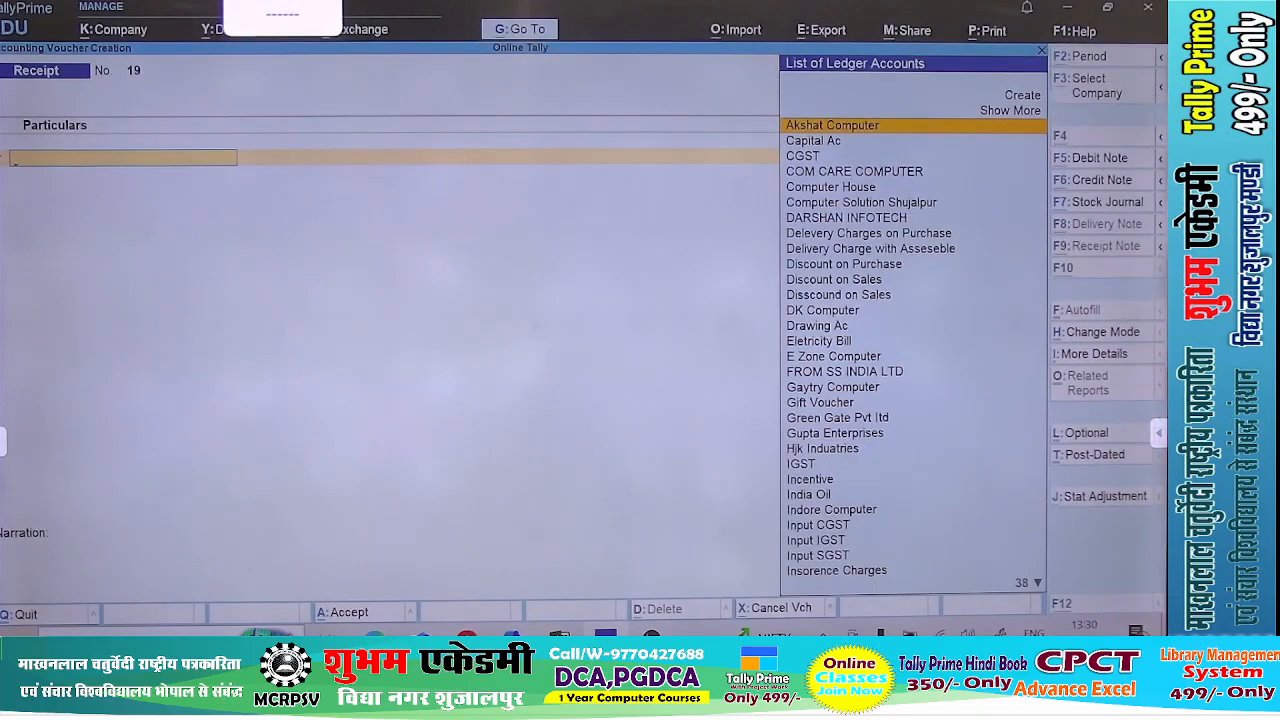
{"action": "key", "text": "ctrl+F9"}
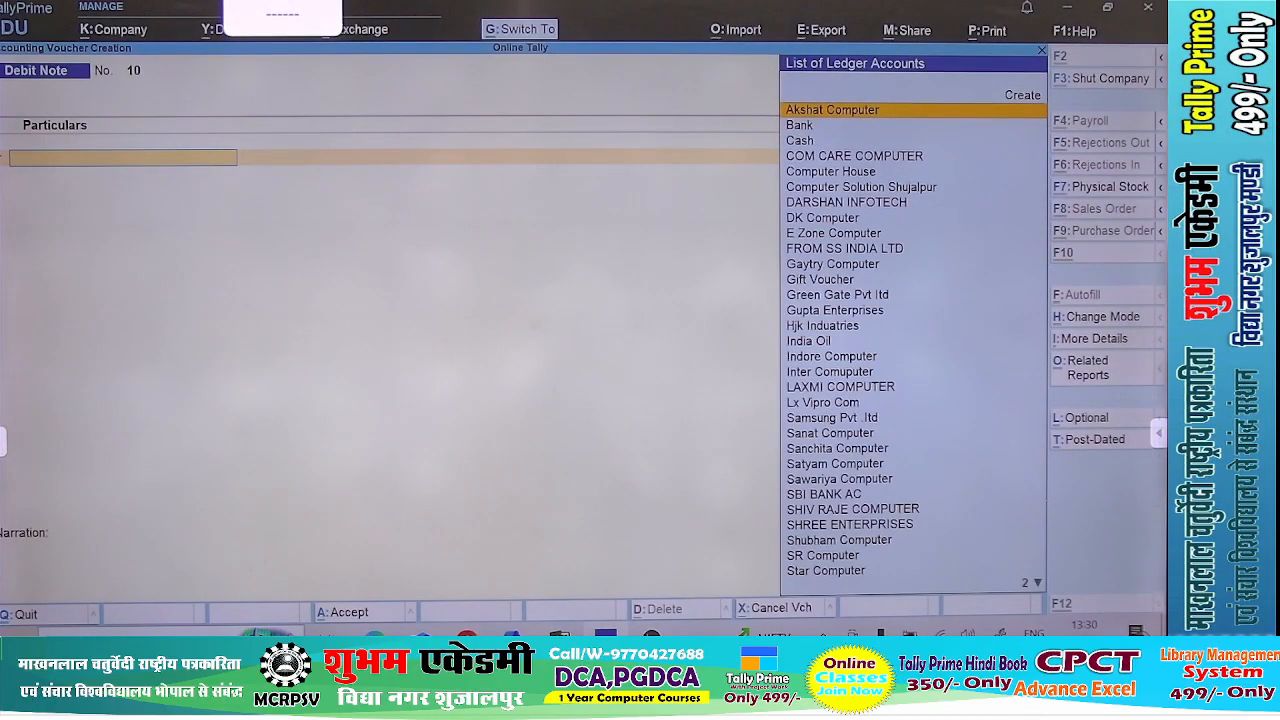
{"action": "key", "text": "ctrl+h"}
{"action": "key", "text": "Up"}
{"action": "key", "text": "Up"}
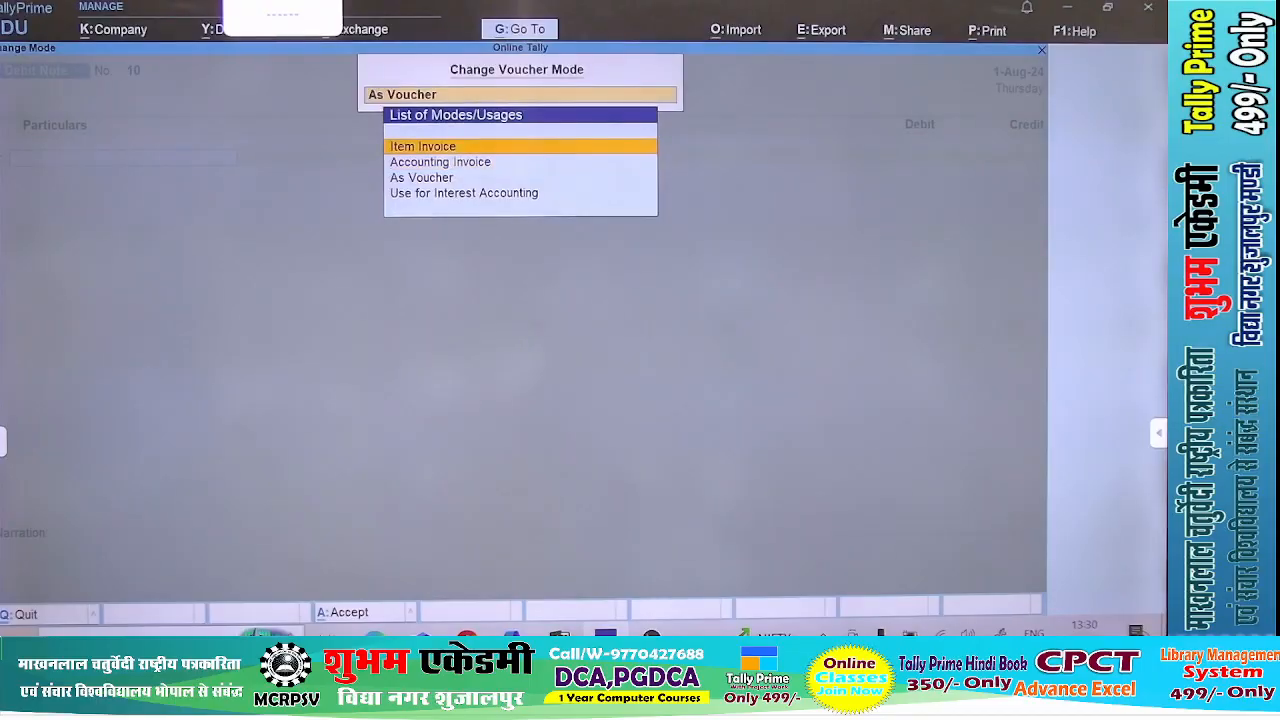
{"action": "key", "text": "Return"}
- Set SHREE ENTERPRISES as the party account with blank dispatch details, and choose Purchase Return as the ledger account
{"action": "key", "text": "Return"}
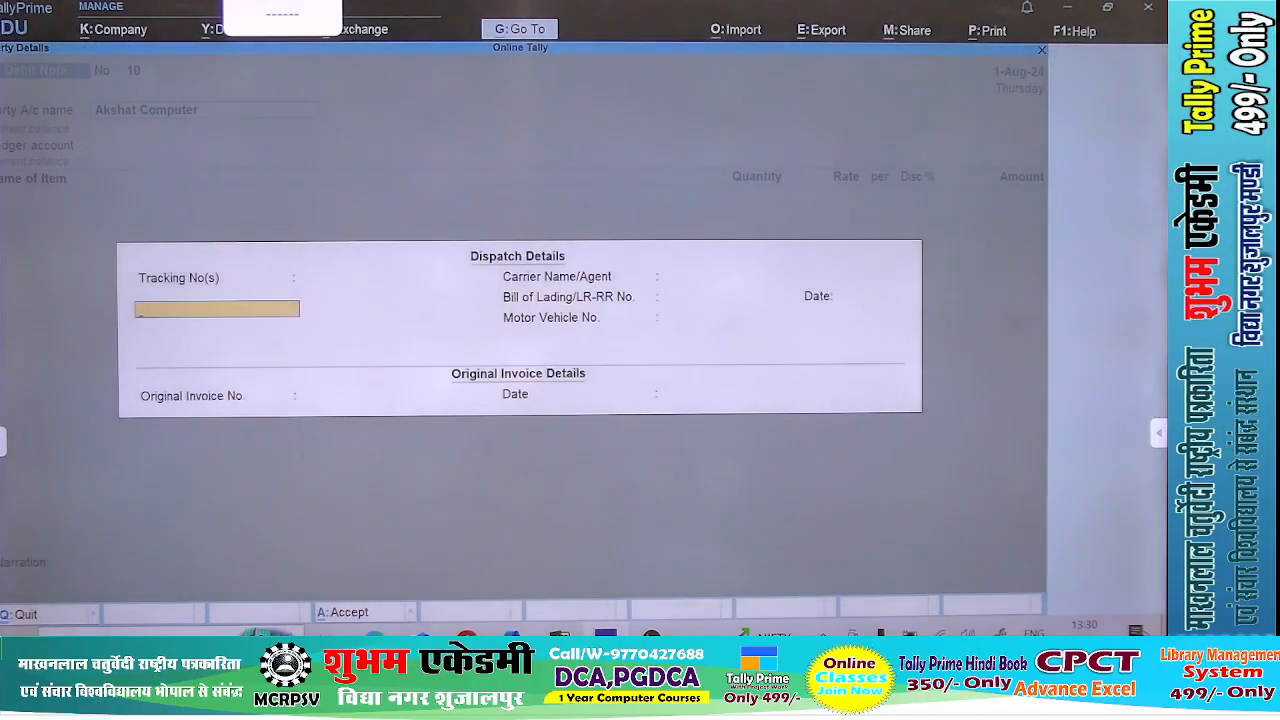
{"action": "key", "text": "Escape"}
{"action": "type", "text": "Shr"}
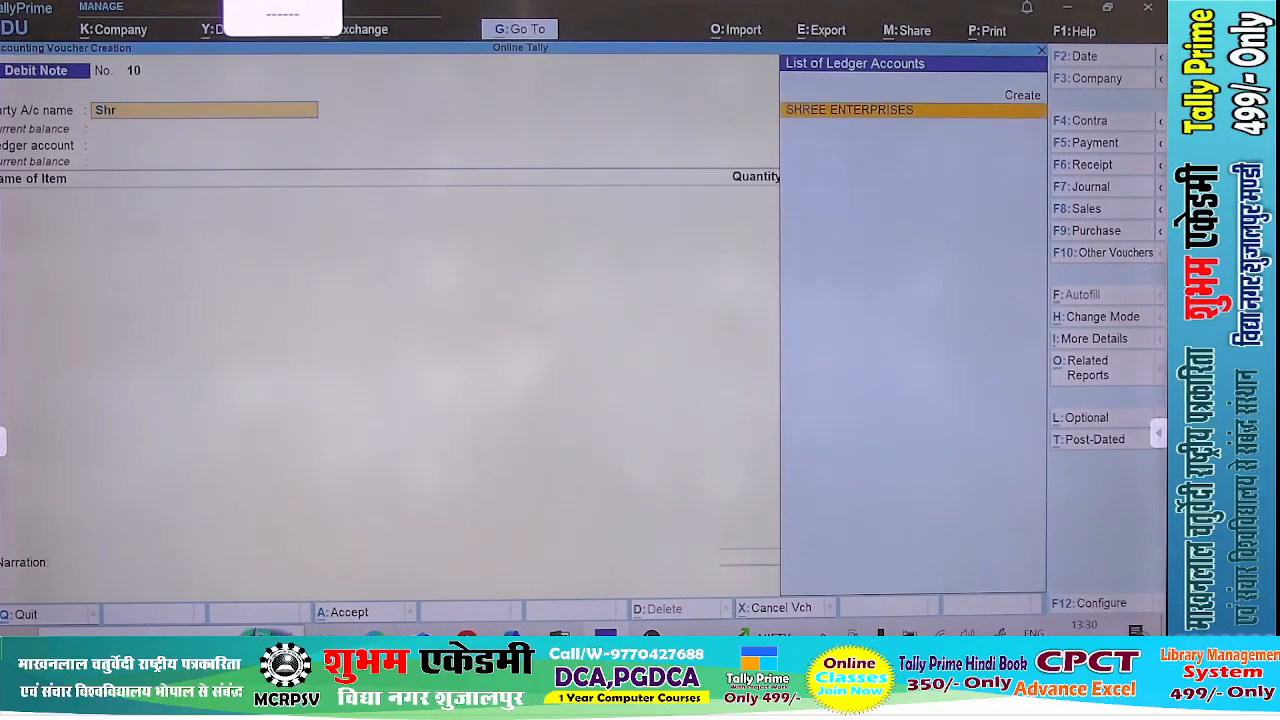
{"action": "key", "text": "Return"}
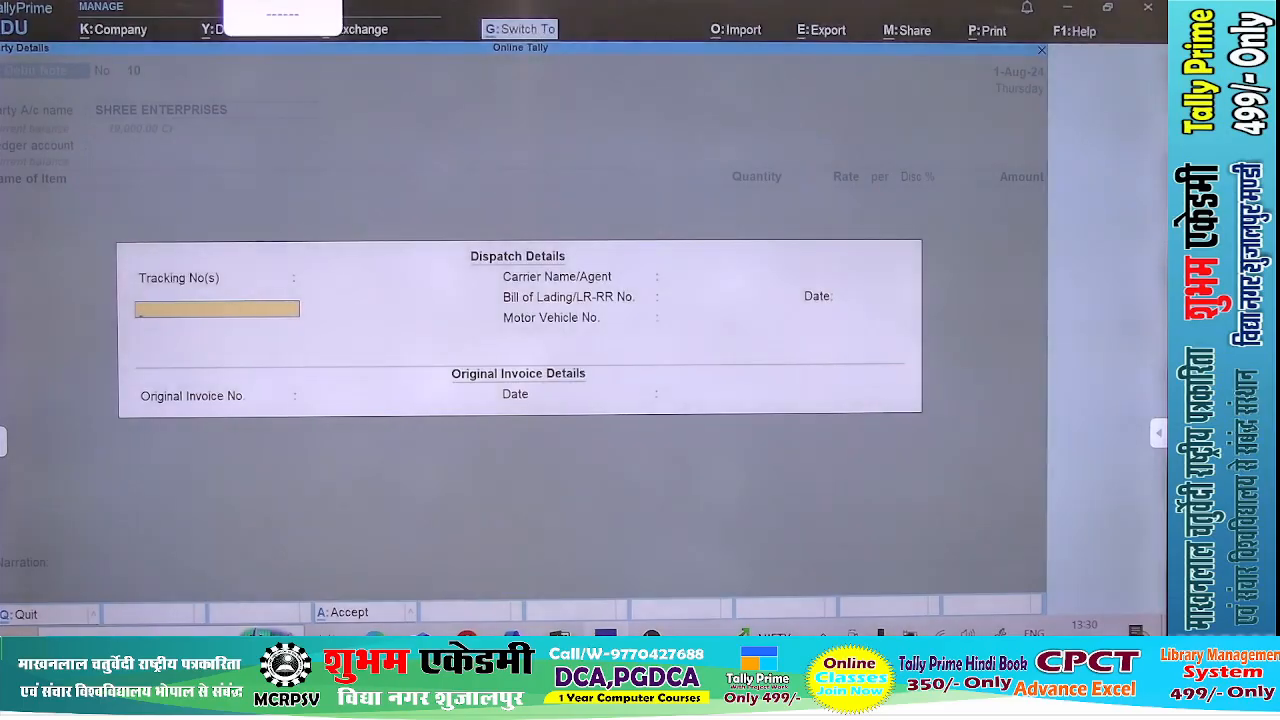
{"action": "key", "text": "ctrl+a"}
{"action": "key", "text": "ctrl+a"}
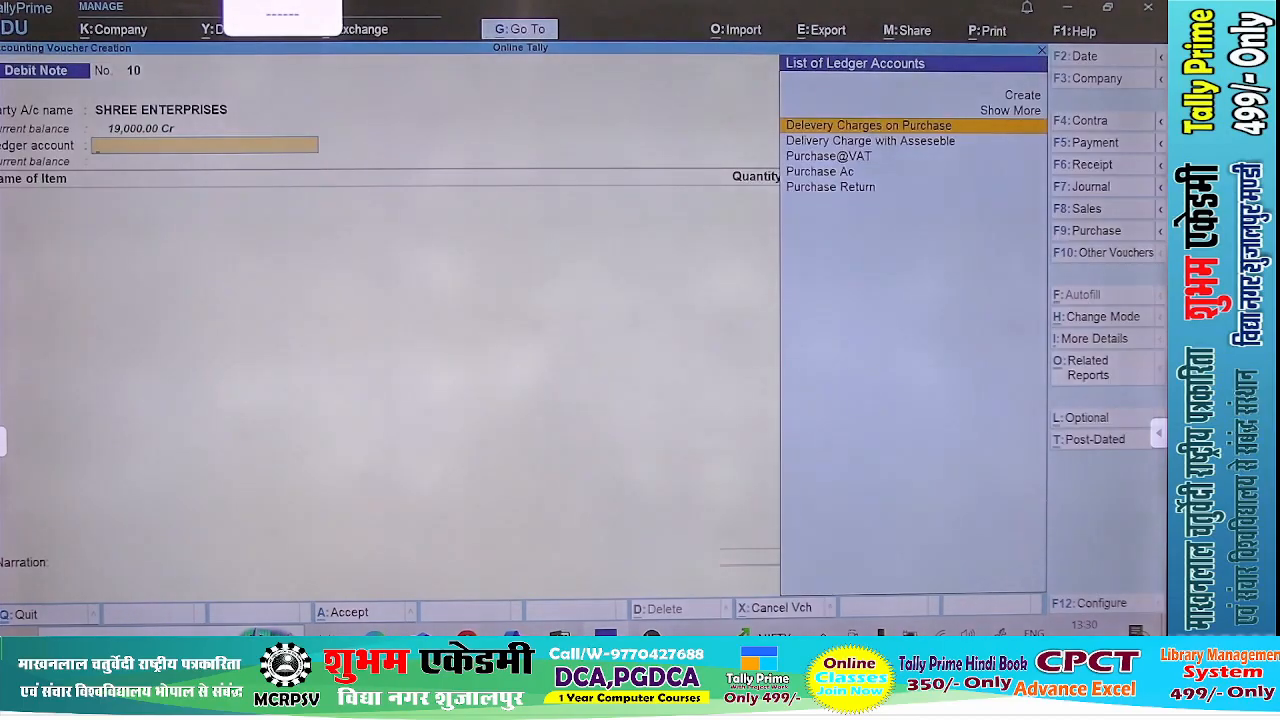
{"action": "key", "text": "Down"}
{"action": "key", "text": "Down"}
{"action": "key", "text": "Down"}
{"action": "key", "text": "Down"}
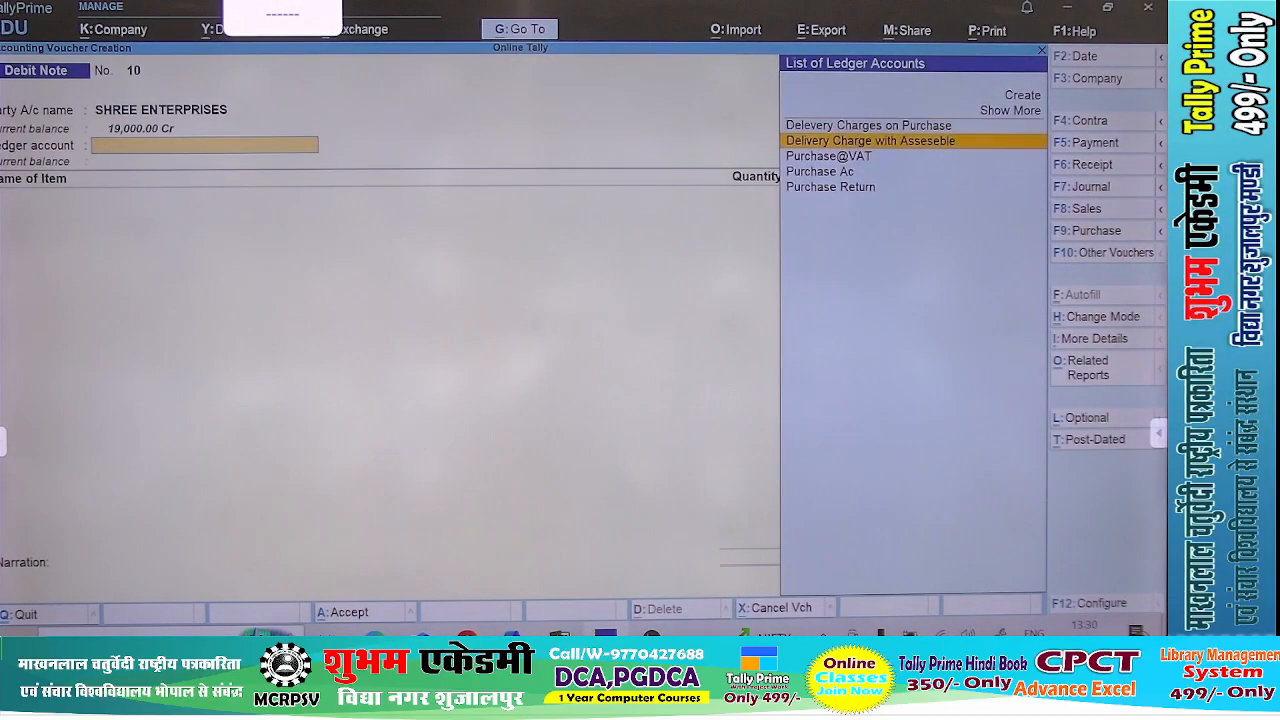
{"action": "key", "text": "Return"}
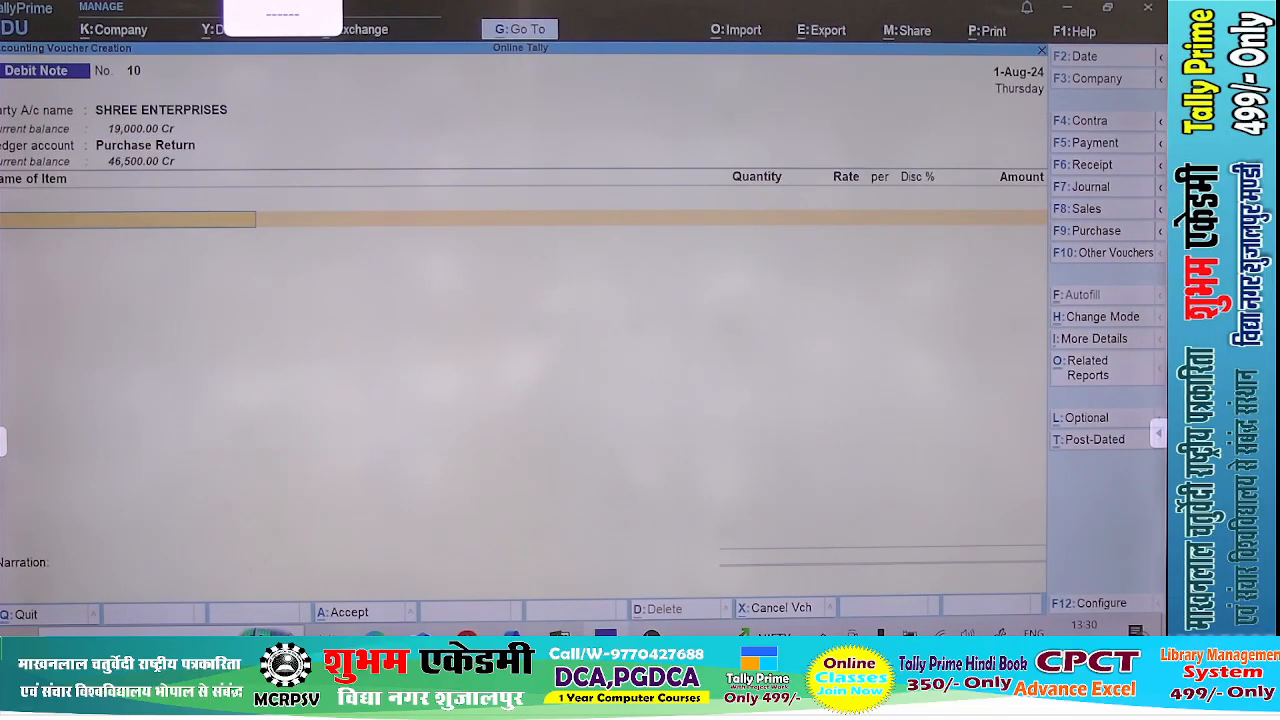
- Add the stock item DVD Drive Samsung with quantity 3 Pcs, accepting the 950 rate
{"action": "type", "text": "dvd"}
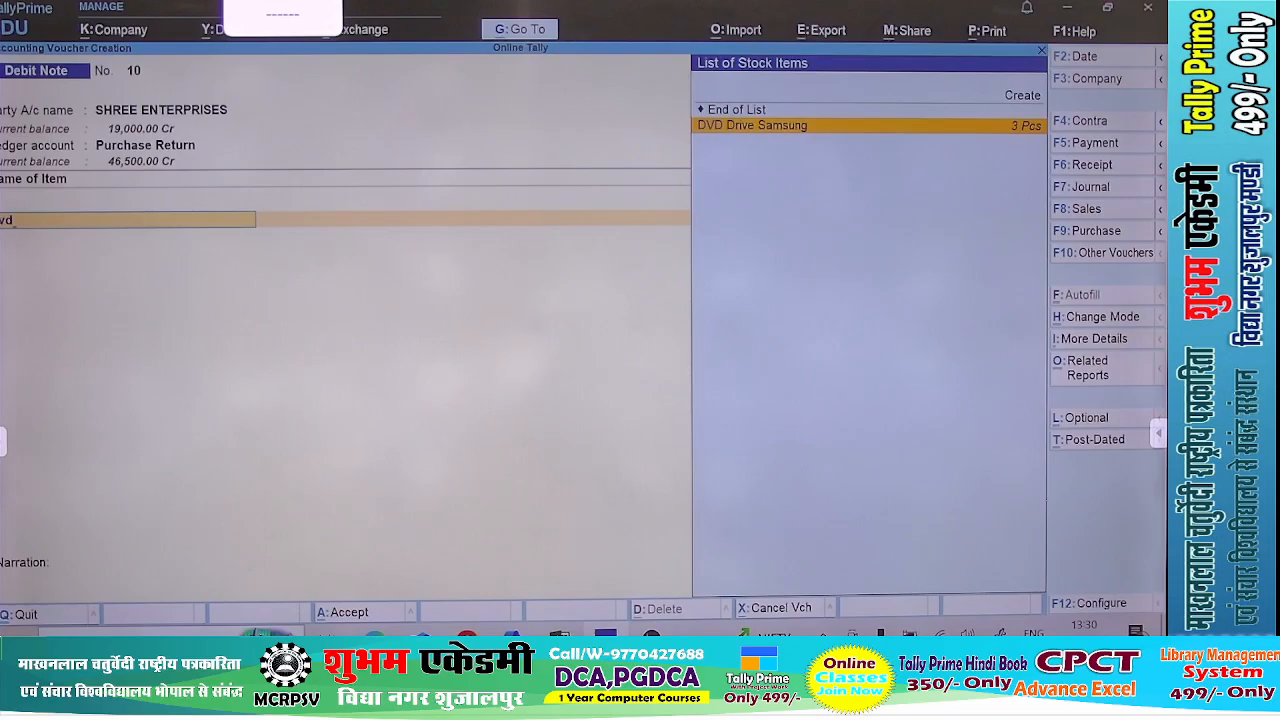
{"action": "key", "text": "Return"}
{"action": "type", "text": "3"}
{"action": "key", "text": "Return"}
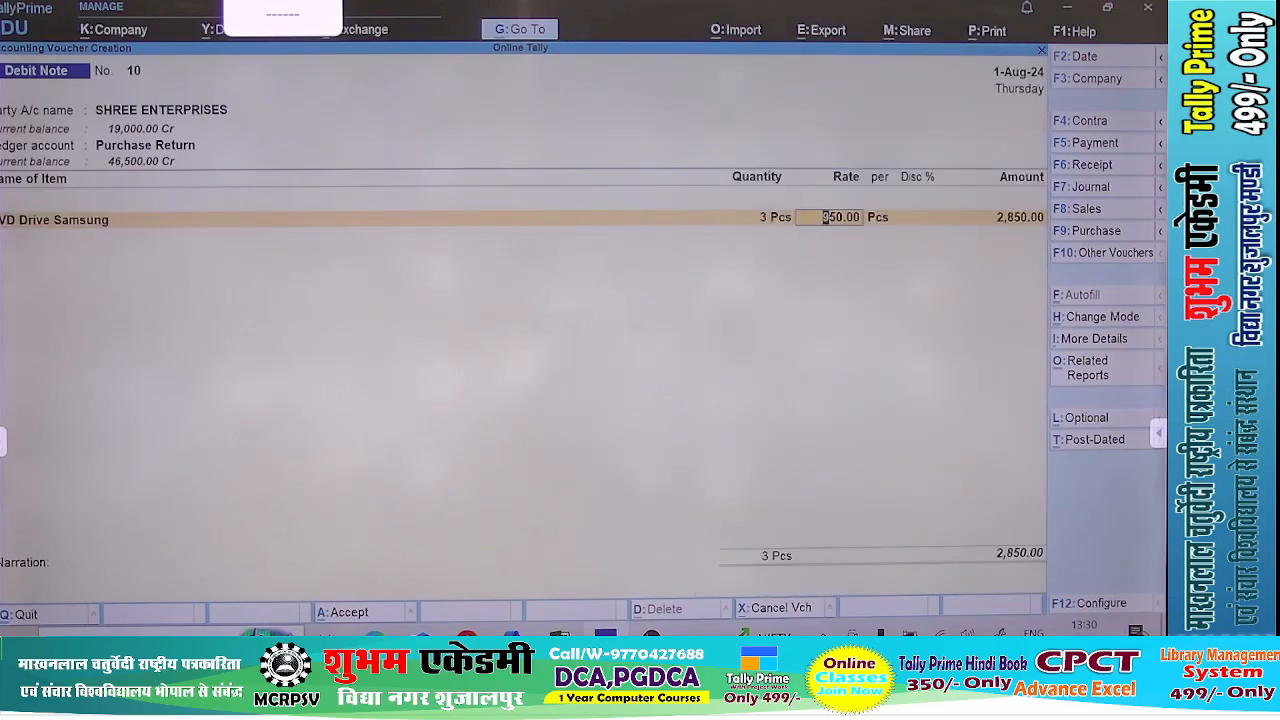
{"action": "key", "text": "Return"}
{"action": "key", "text": "Return"}
{"action": "key", "text": "Return"}
{"action": "key", "text": "Return"}
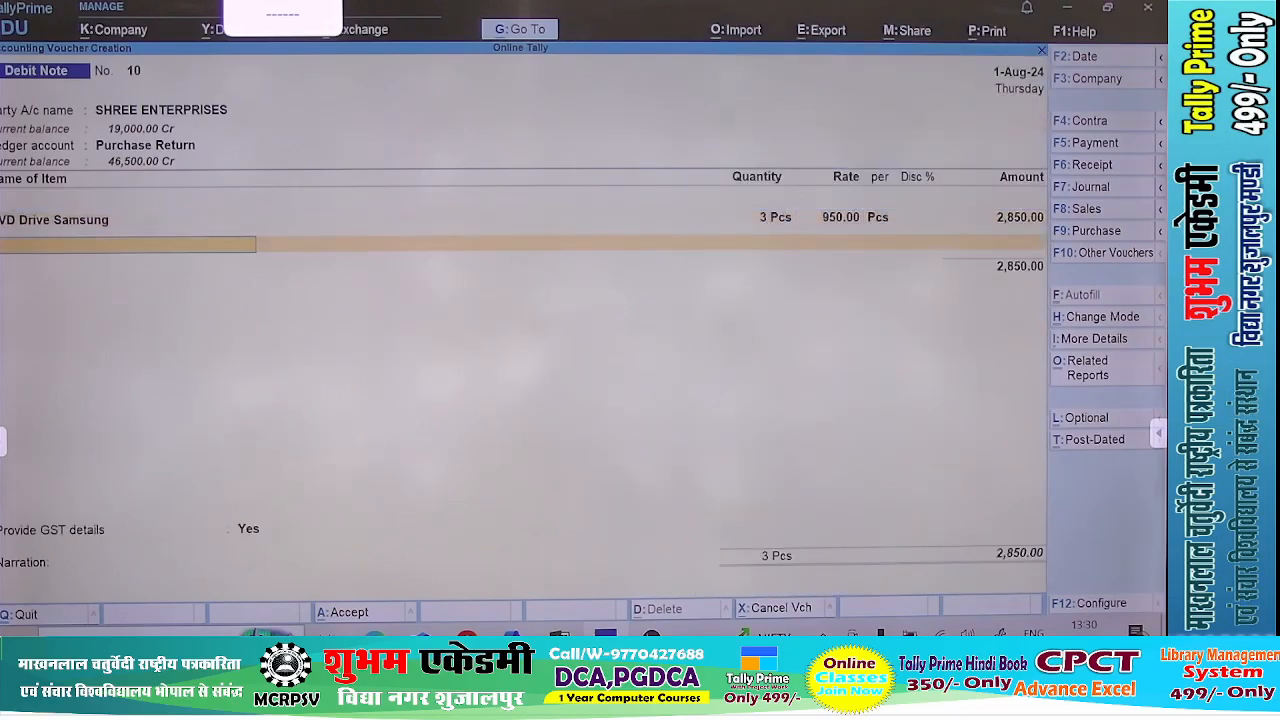
- Finish the item list and add the Input CGST ledger below the DVD drive item in the debit note
{"action": "key", "text": "Return"}
{"action": "type", "text": "in"}
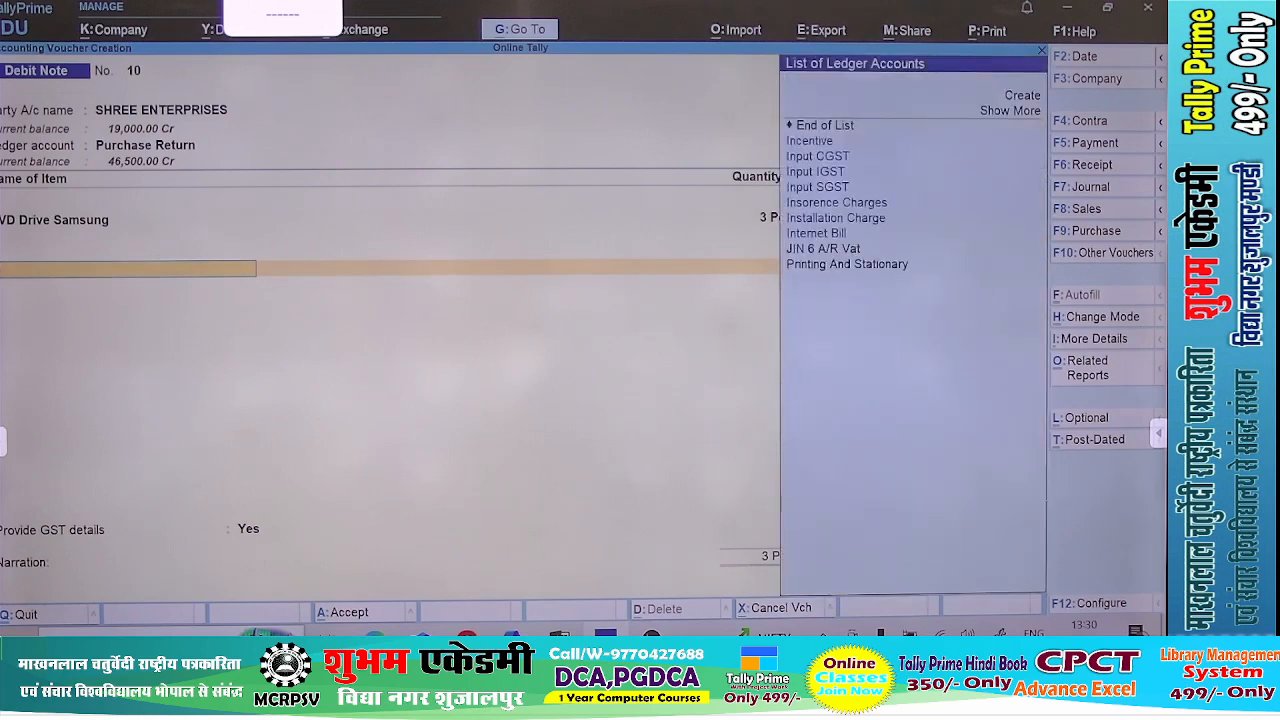
{"action": "key", "text": "Down"}
{"action": "key", "text": "Down"}
{"action": "key", "text": "Return"}
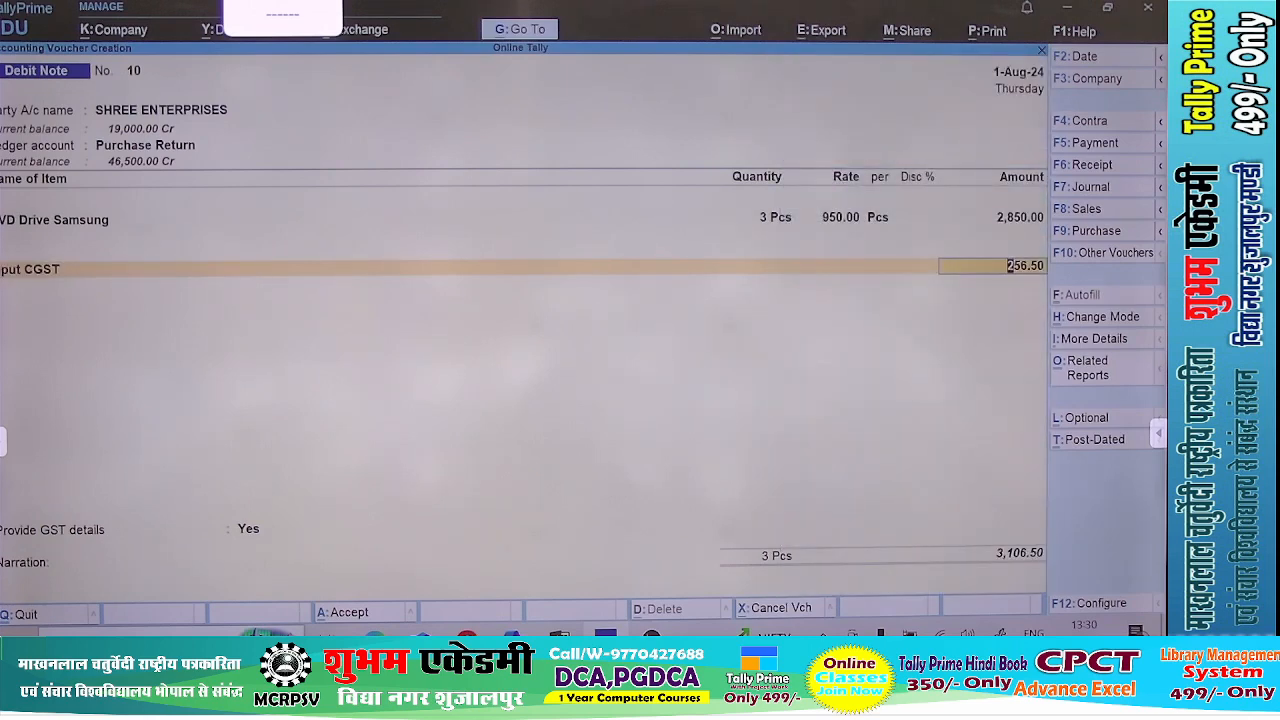
{"action": "key", "text": "Return"}
- Add the Input SGST ledger below Input CGST and save the SHREE ENTERPRISES debit note
{"action": "type", "text": "in"}
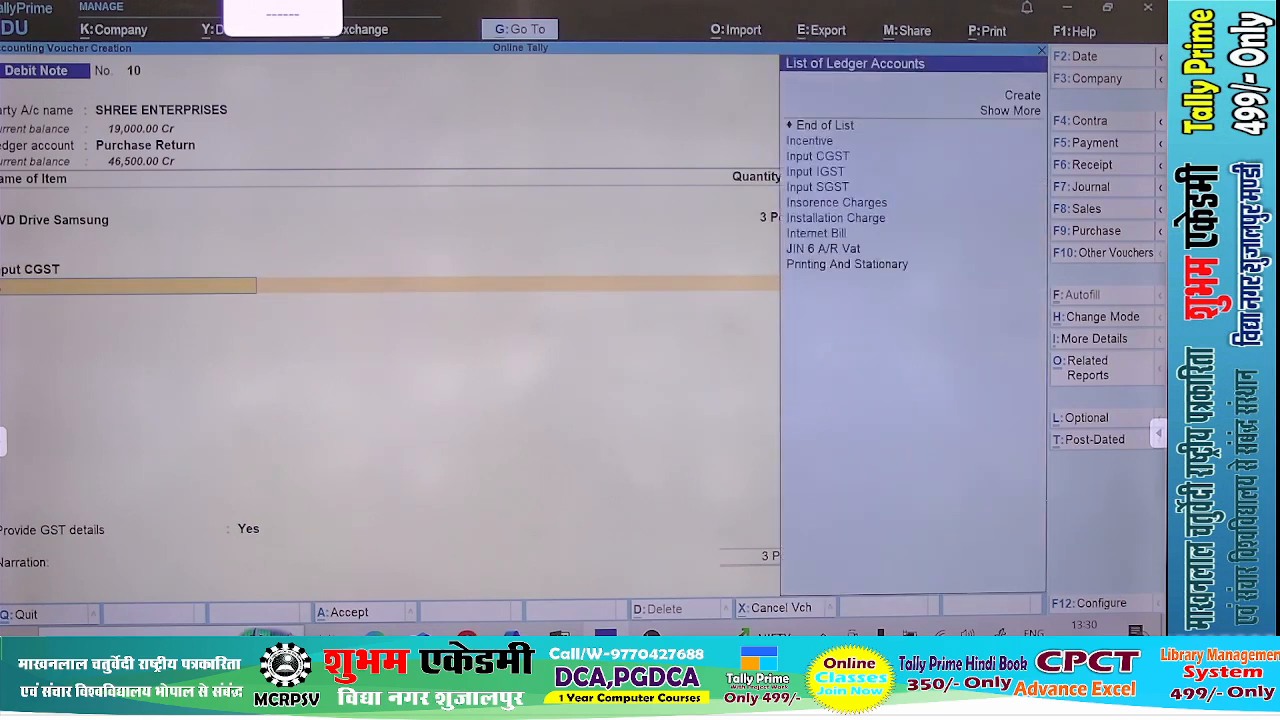
{"action": "key", "text": "Down"}
{"action": "key", "text": "Down"}
{"action": "key", "text": "Down"}
{"action": "key", "text": "Down"}
{"action": "key", "text": "Return"}
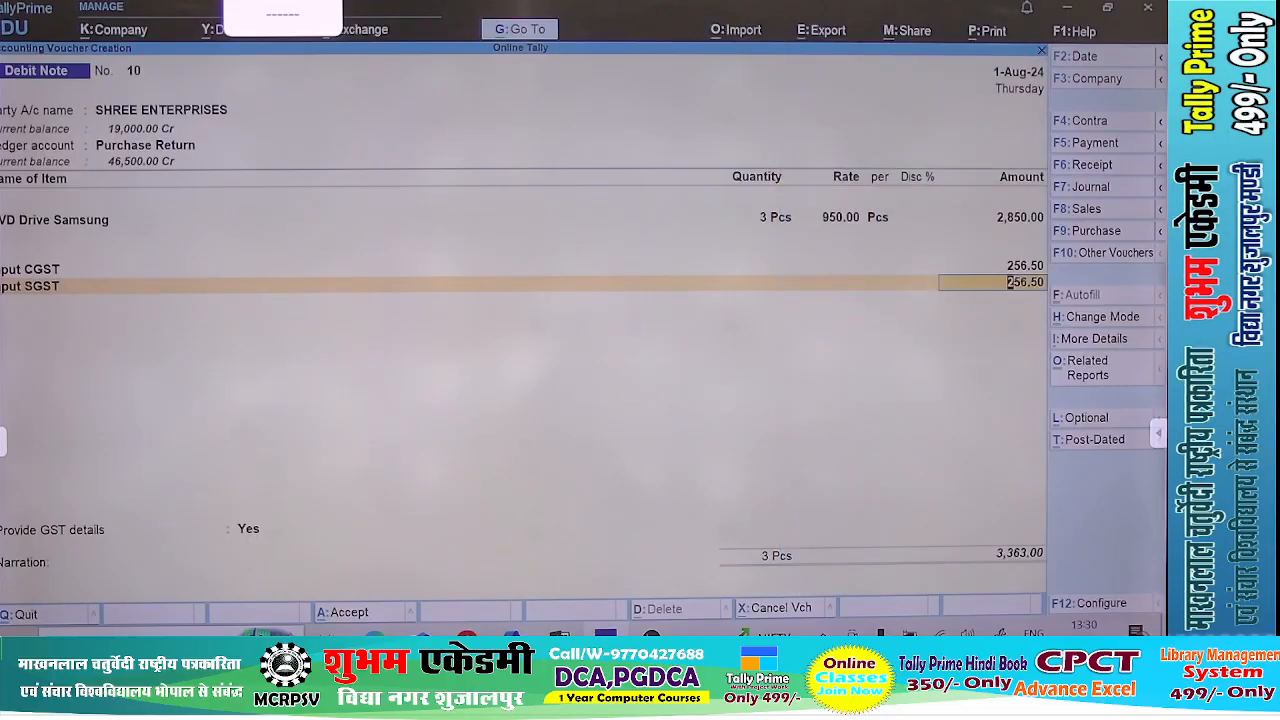
{"action": "key", "text": "ctrl+a"}
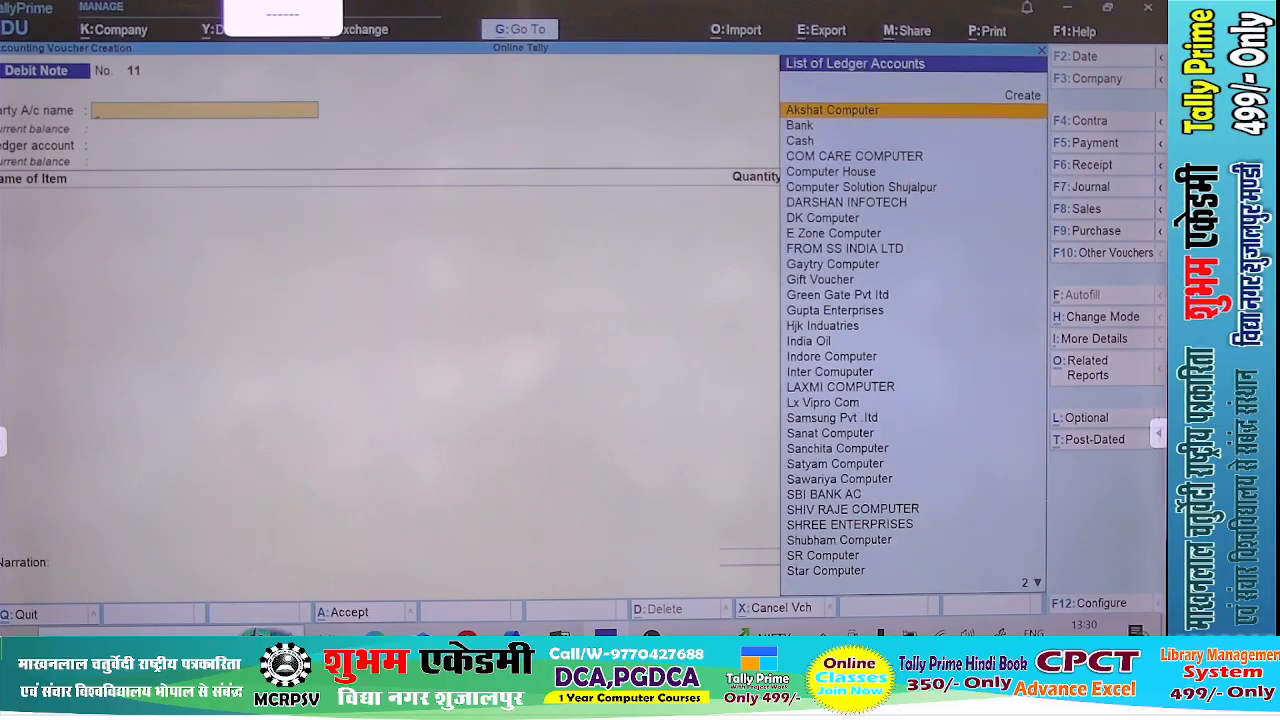
- Start a payment voucher for exercise 66 and select SHREE ENTERPRISES as the account to debit
{"action": "key", "text": "alt+Tab"}
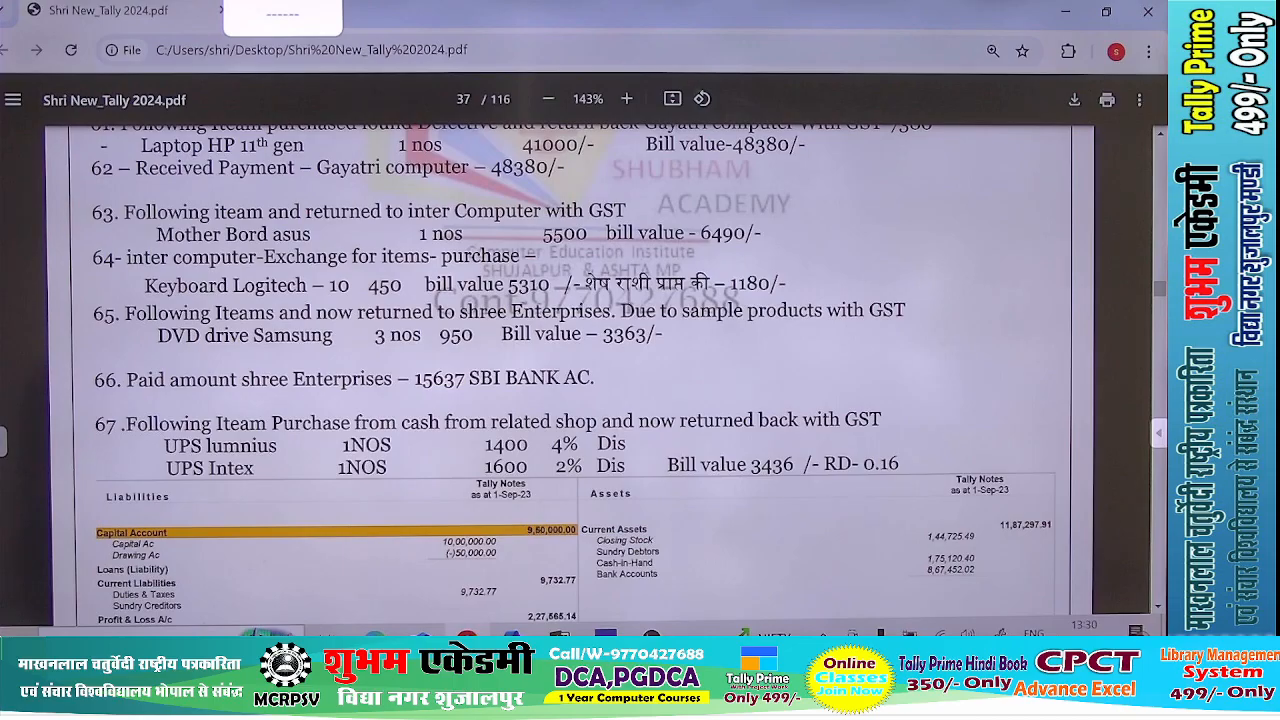
{"action": "key", "text": "alt+Tab"}
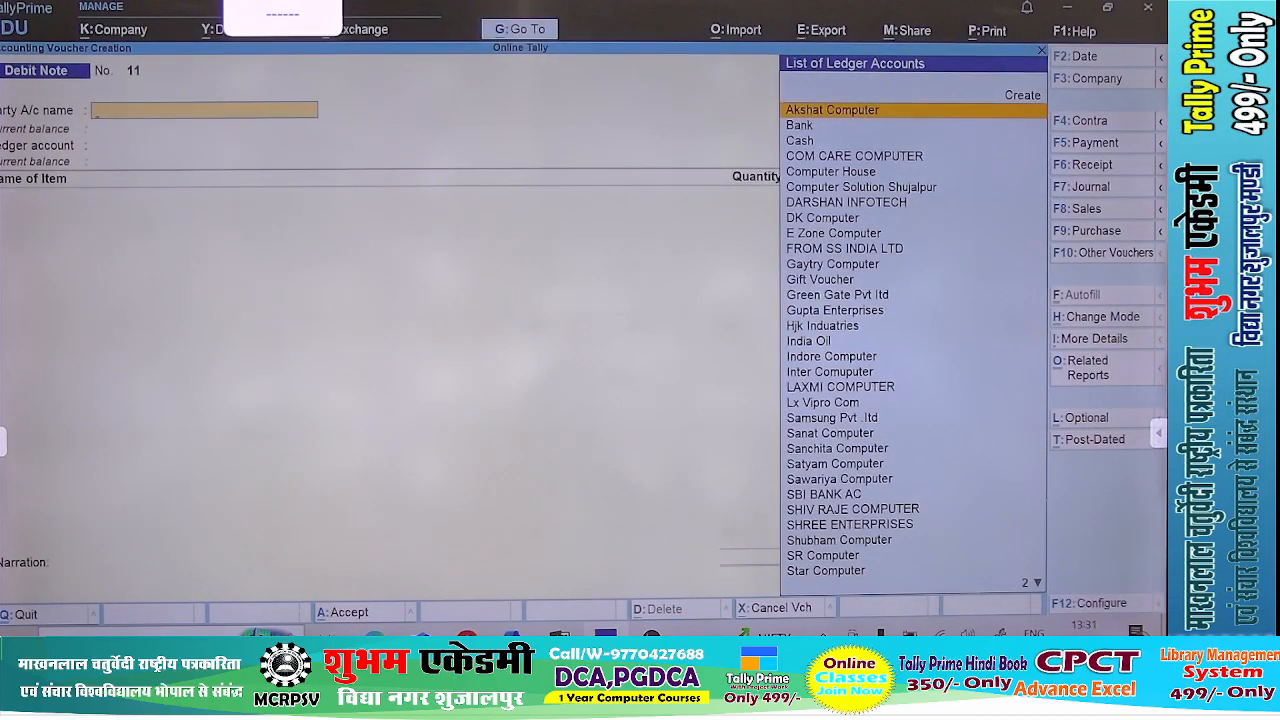
{"action": "key", "text": "F5"}
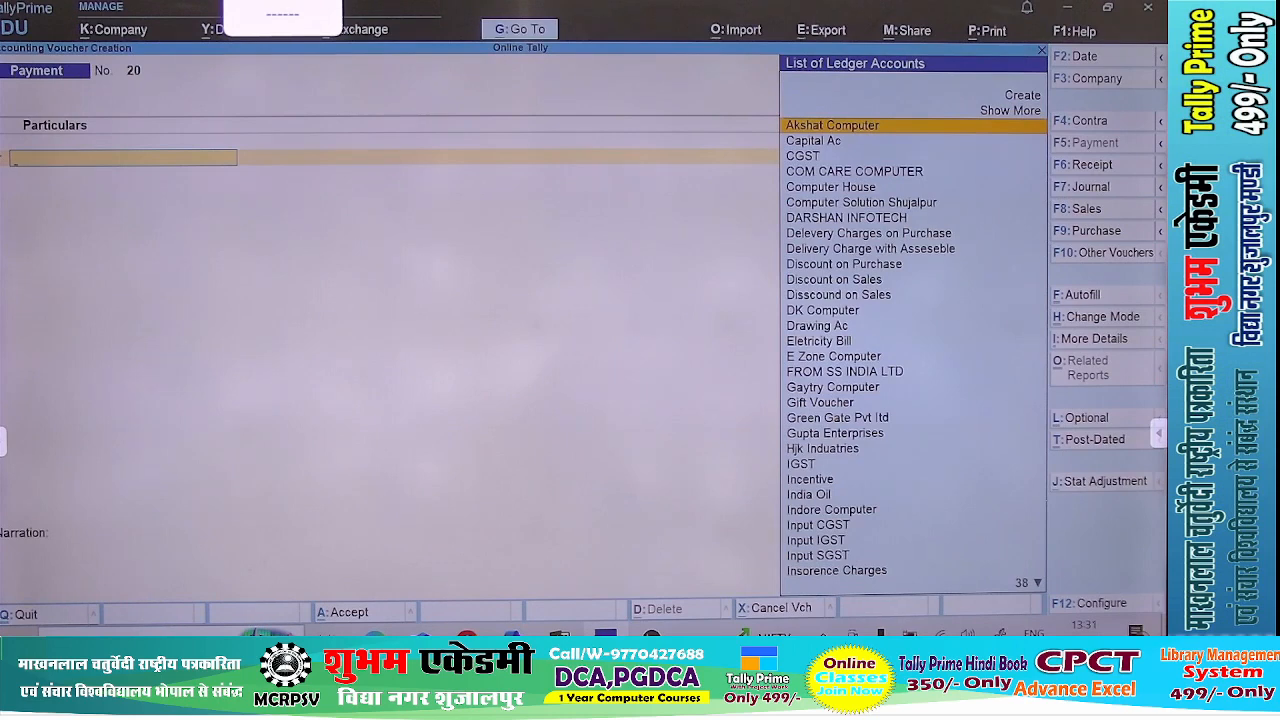
{"action": "type", "text": "Shr"}
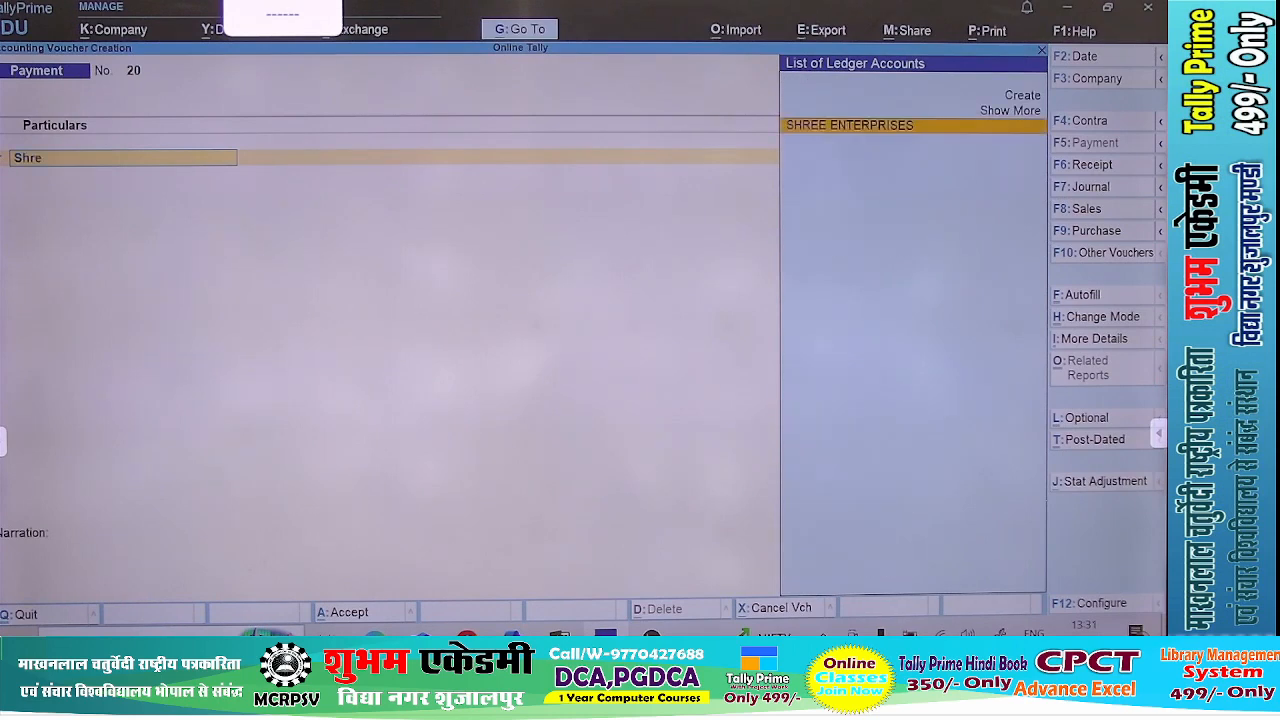
{"action": "type", "text": "e"}
{"action": "key", "text": "Return"}
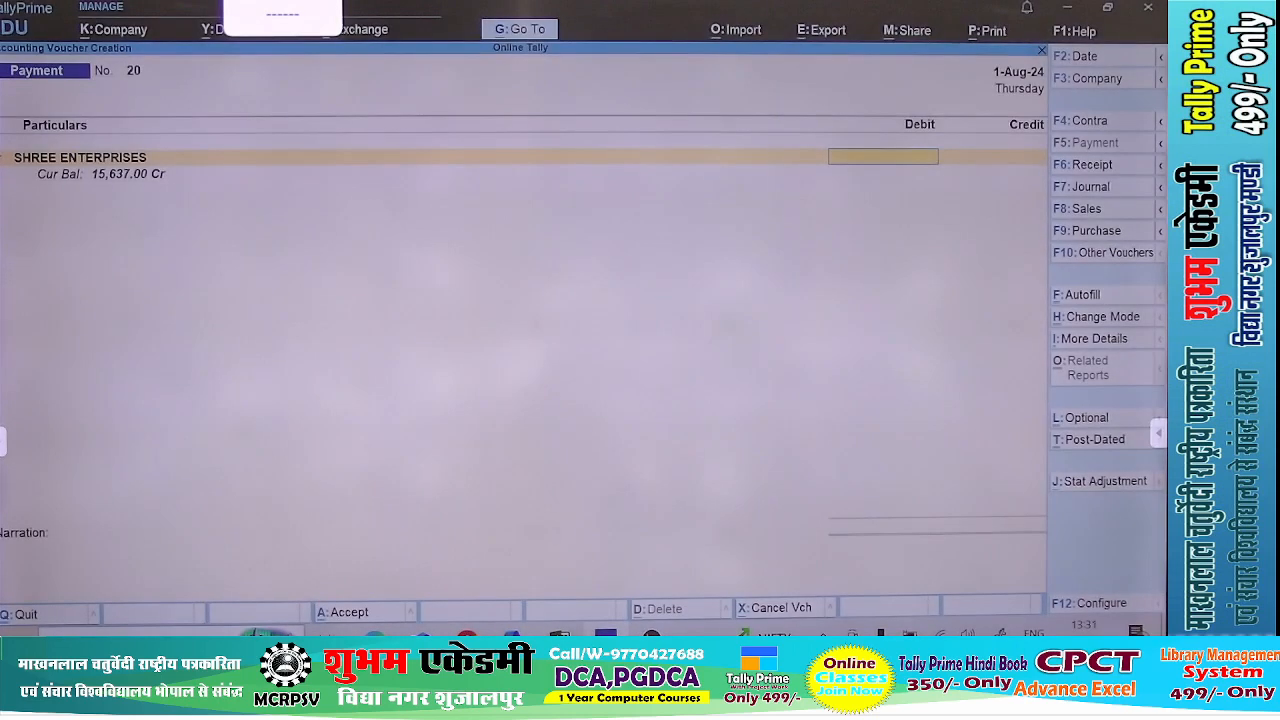
- Enter a debit of 15637 against SHREE ENTERPRISES, pay it from SBI BANK AC and save the payment voucher
{"action": "key", "text": "alt+Tab"}
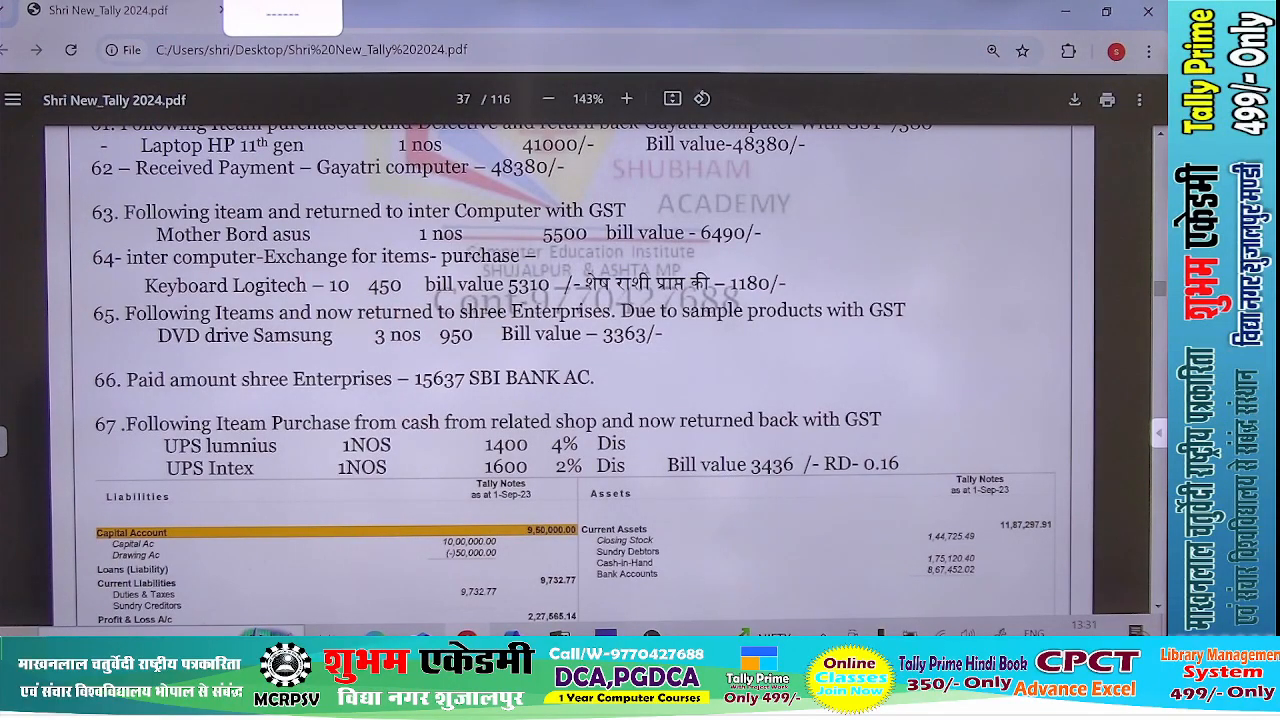
{"action": "key", "text": "alt+Tab"}
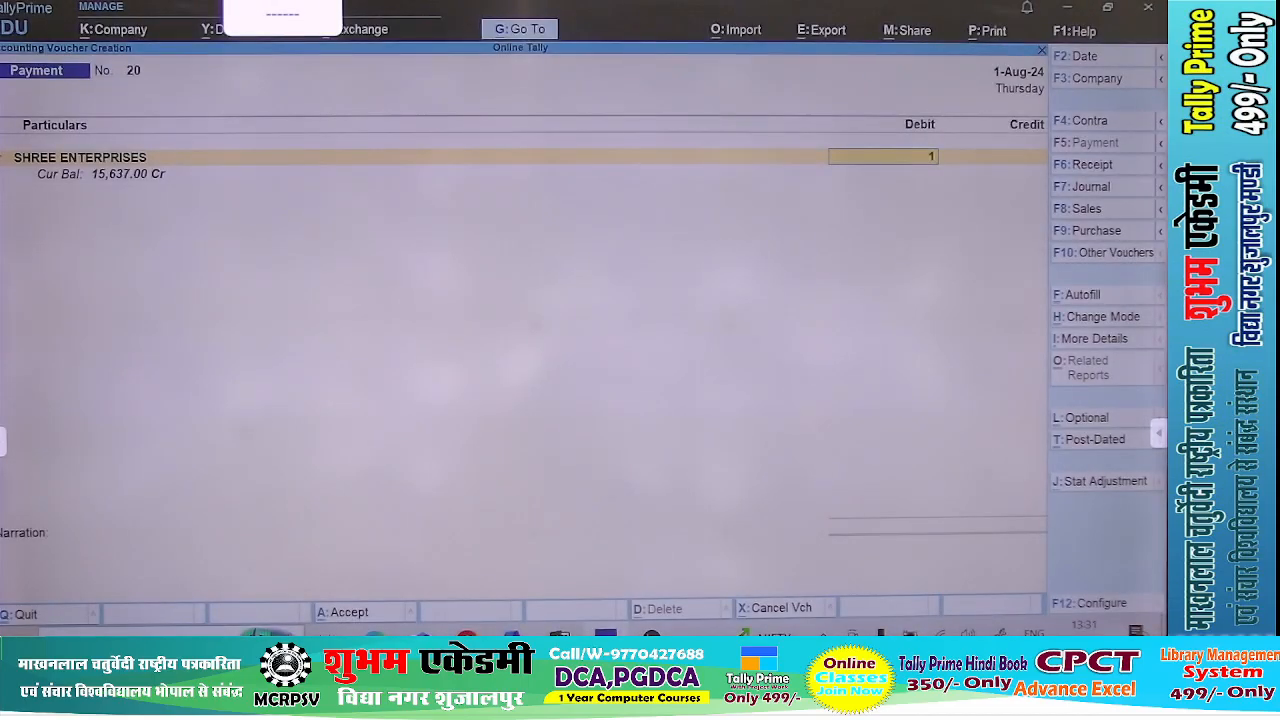
{"action": "type", "text": "6"}
{"action": "type", "text": "6"}
{"action": "key", "text": "BackSpace"}
{"action": "key", "text": "BackSpace"}
{"action": "key", "text": "BackSpace"}
{"action": "type", "text": "5637"}
{"action": "key", "text": "Return"}
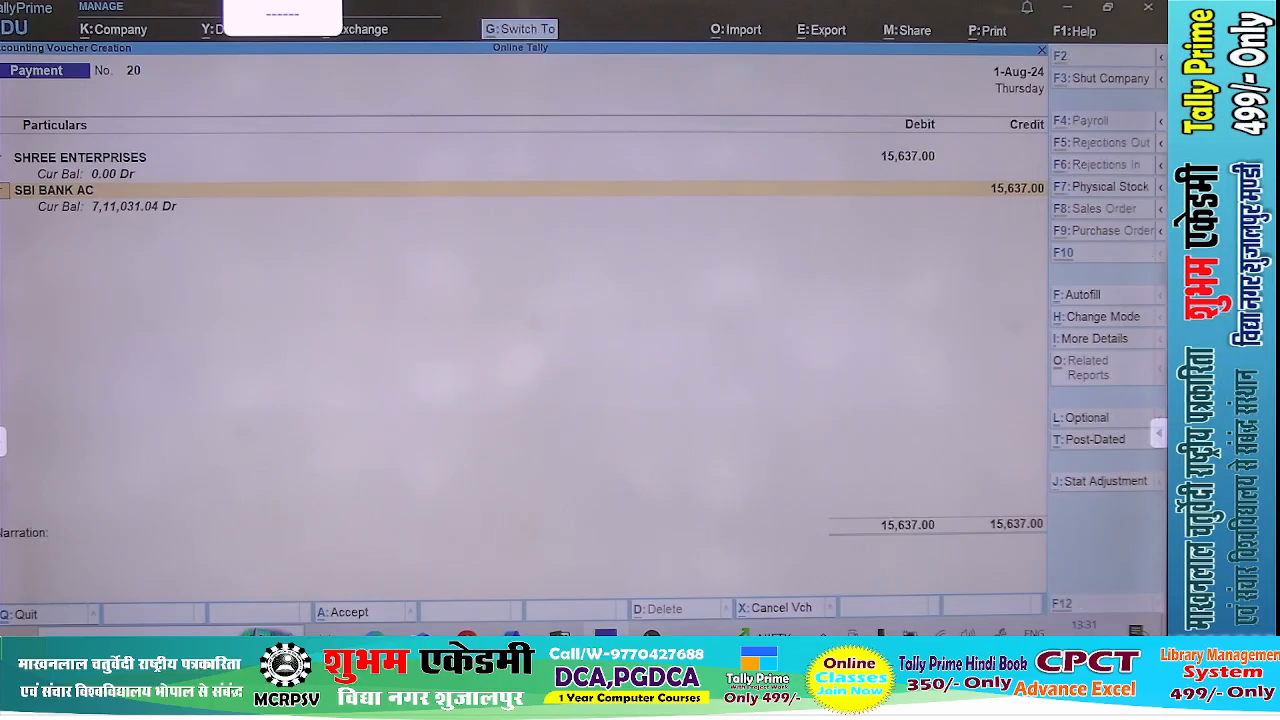
{"action": "key", "text": "ctrl+a"}
- Check exercise 67 in the PDF, then start a new debit note in Item Invoice mode
{"action": "key", "text": "alt+Tab"}
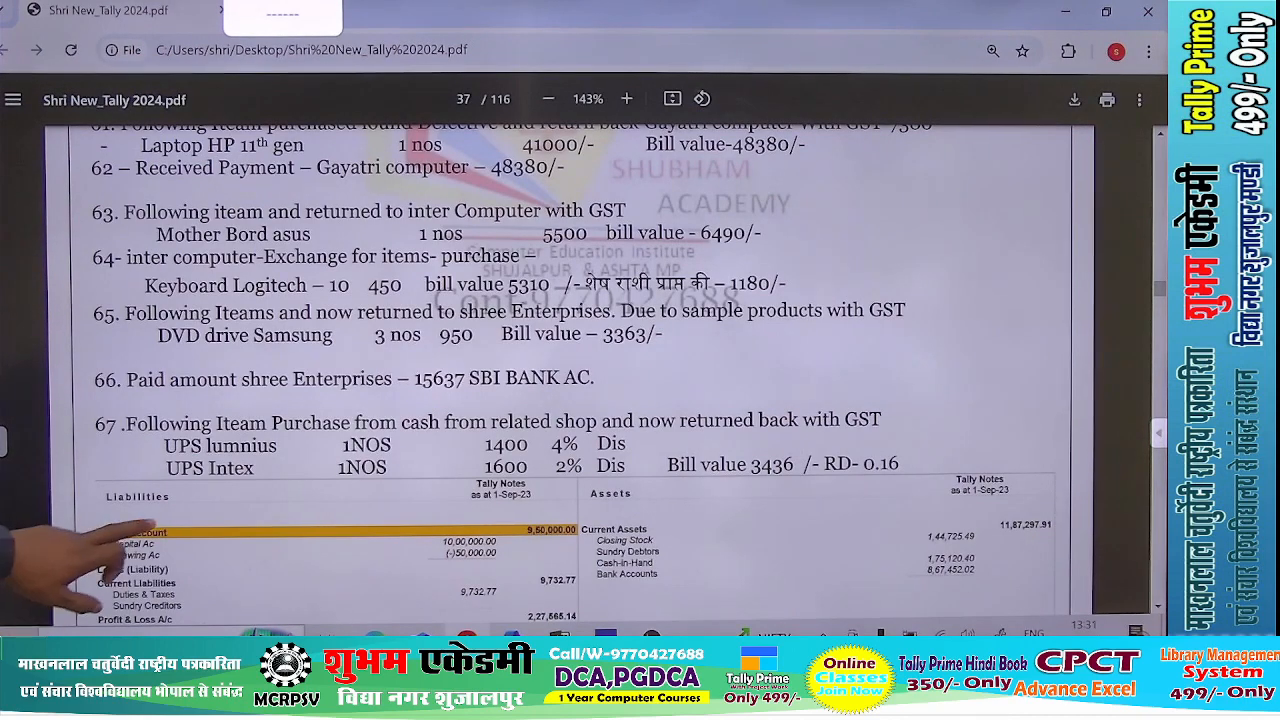
{"action": "scroll", "coordinate": [570, 370], "scroll_direction": "down", "scroll_amount": 2}
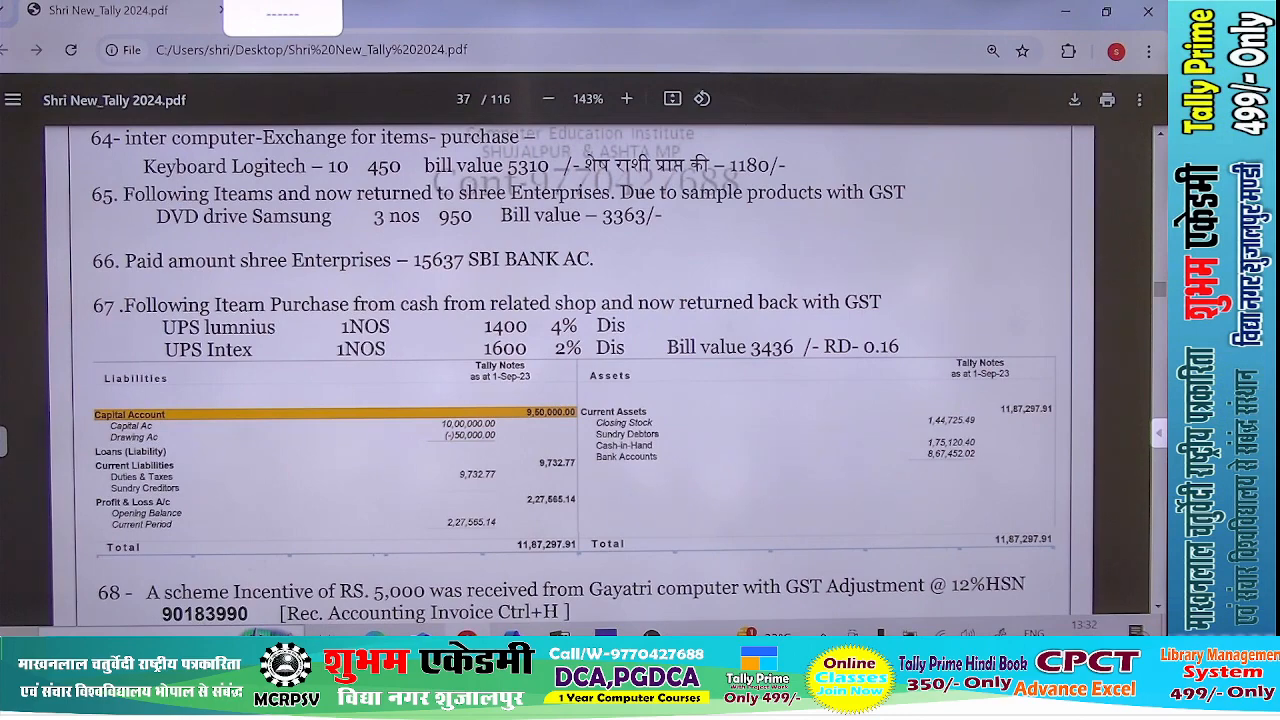
{"action": "key", "text": "alt+Tab"}
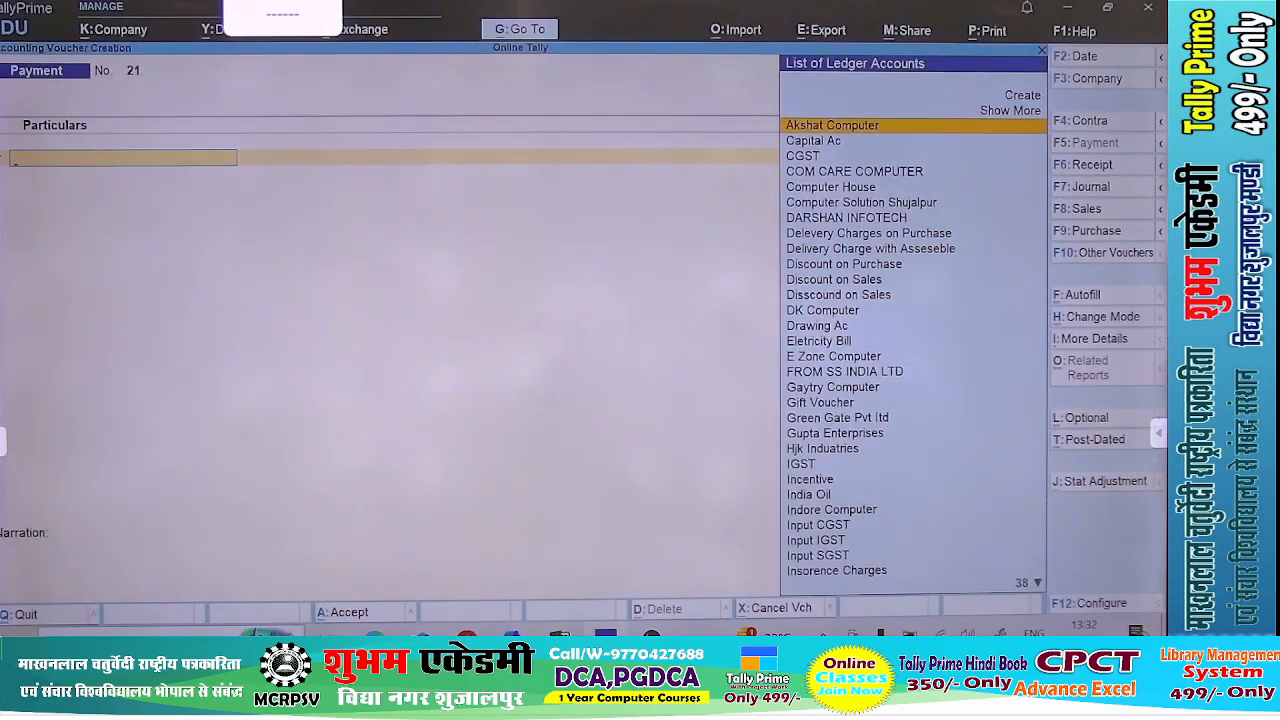
{"action": "key", "text": "ctrl+F9"}
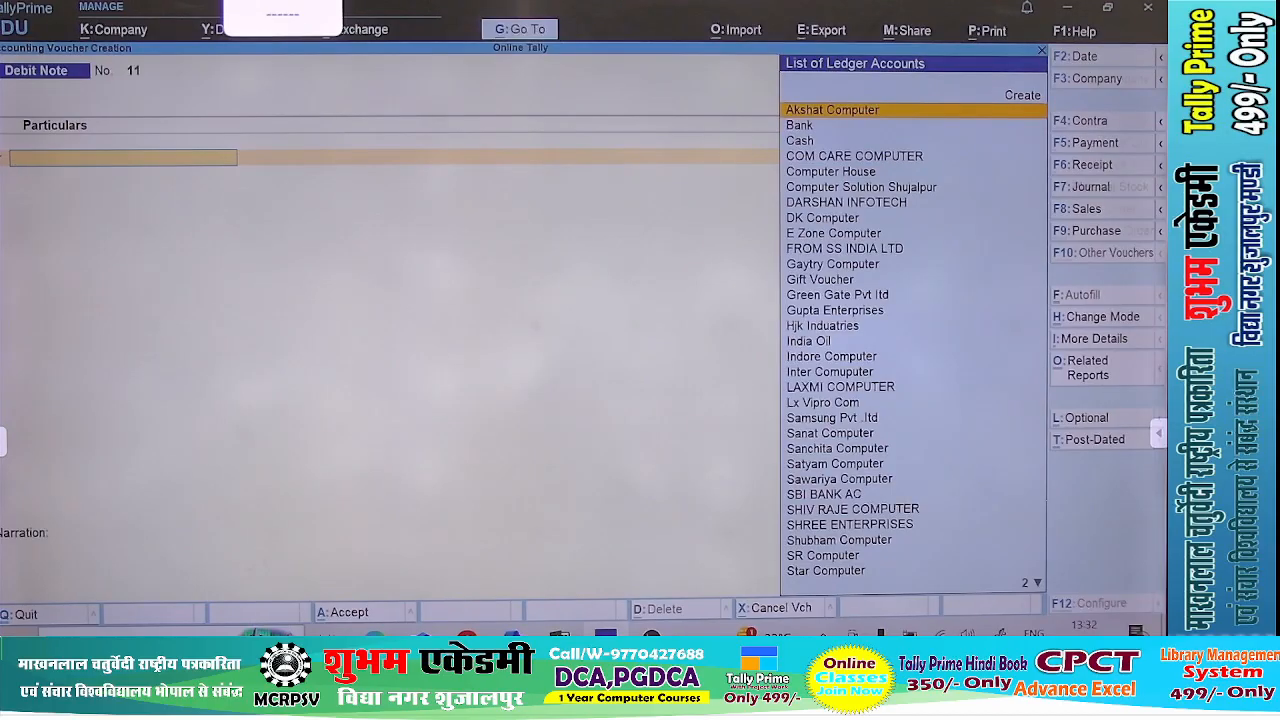
{"action": "key", "text": "ctrl+h"}
{"action": "key", "text": "Up"}
{"action": "key", "text": "Up"}
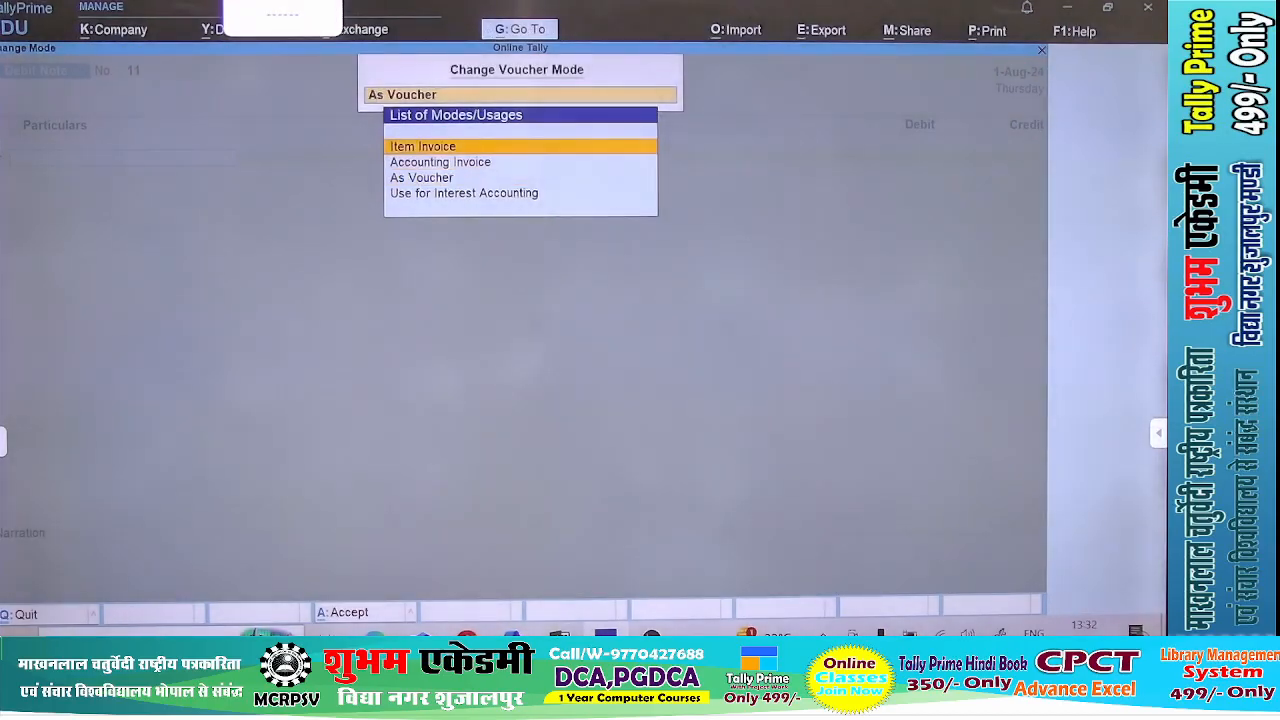
{"action": "key", "text": "Return"}
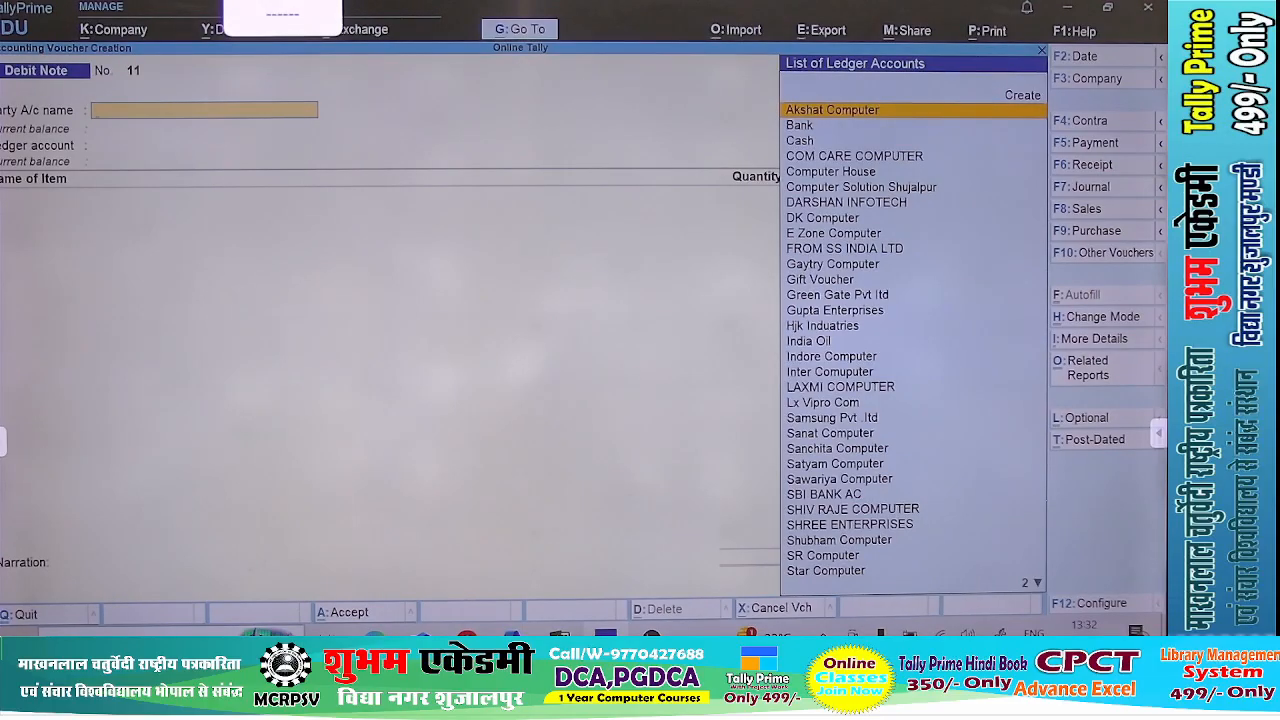
- Set Cash as the debit note's party account and leave the dispatch details blank
{"action": "key", "text": "alt+Tab"}
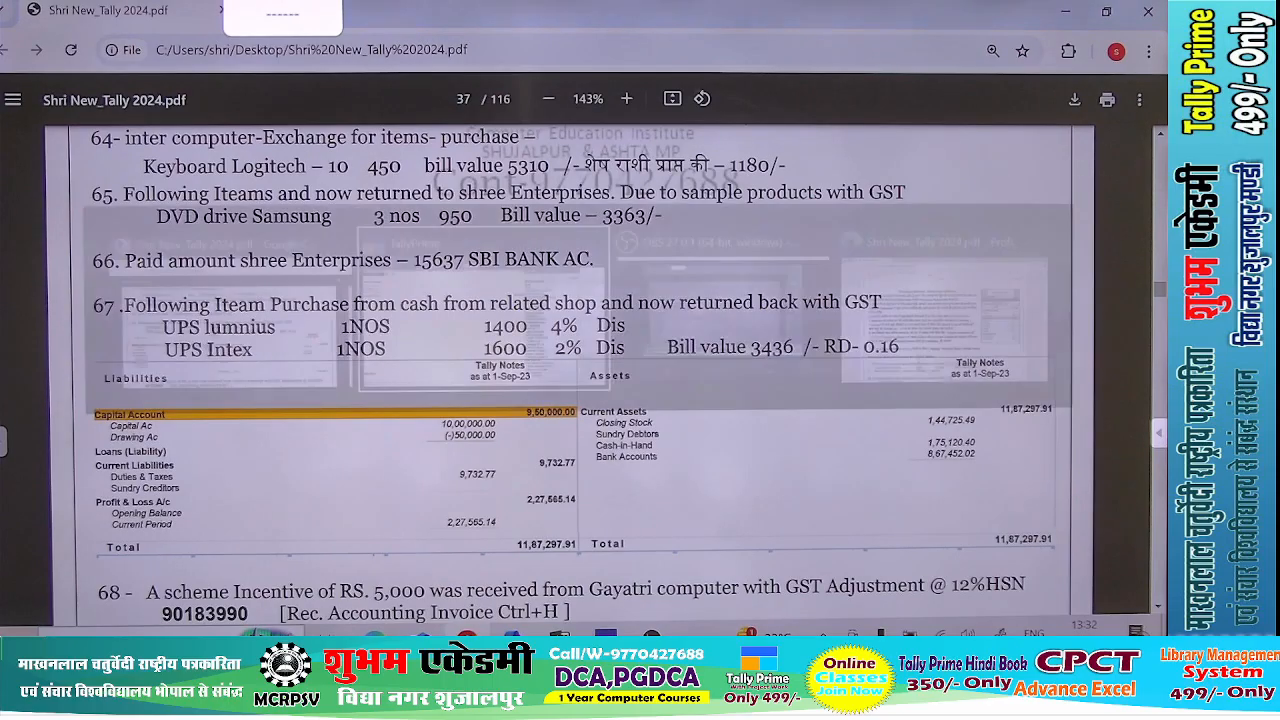
{"action": "key", "text": "alt+Tab"}
{"action": "type", "text": "Ca"}
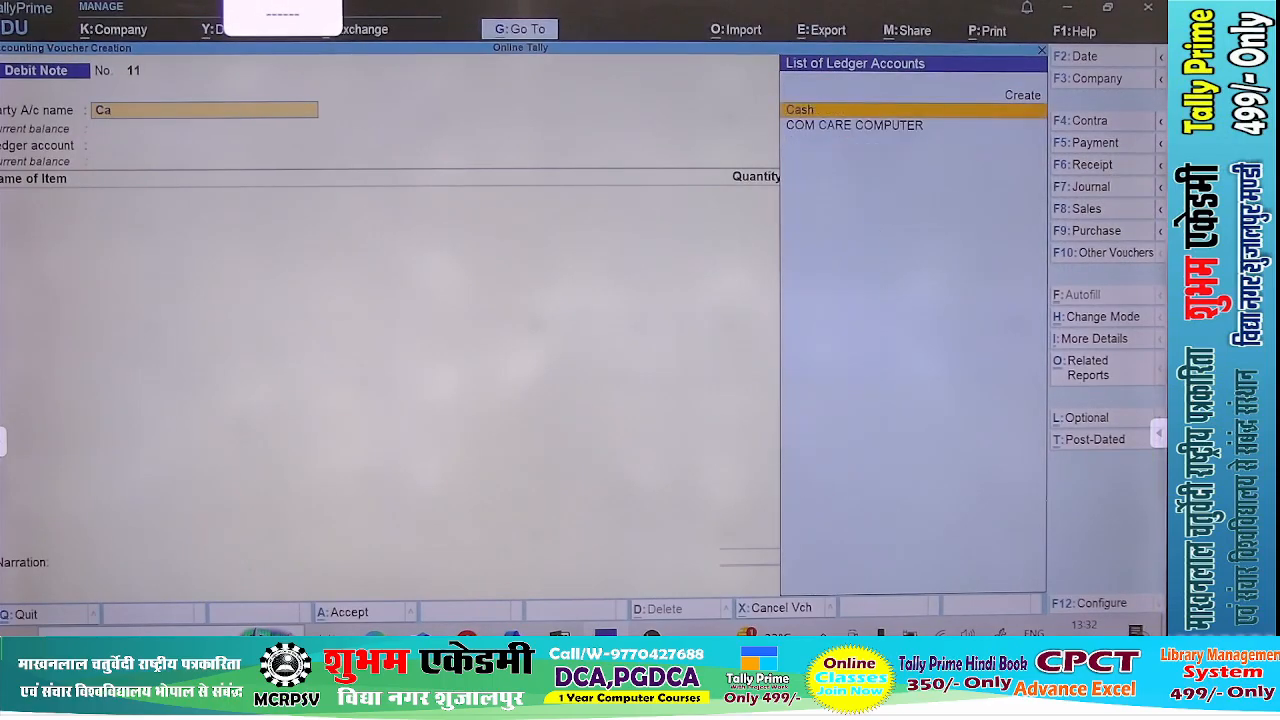
{"action": "key", "text": "Return"}
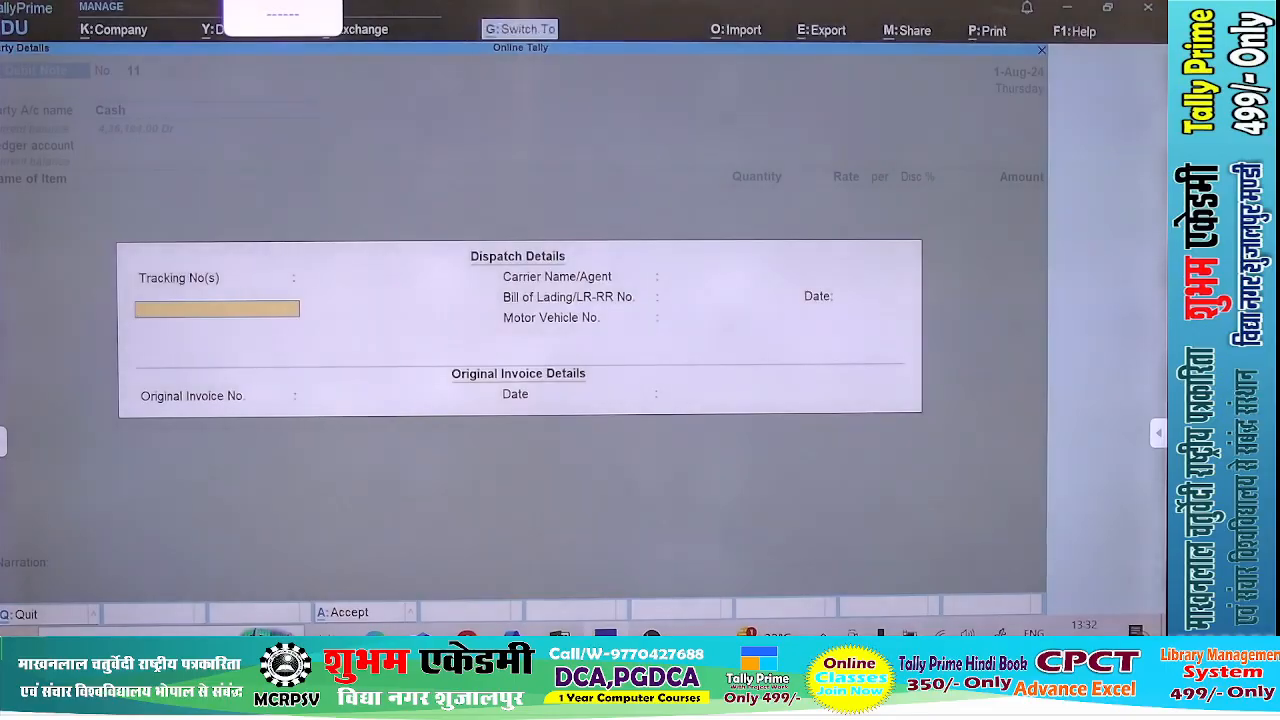
{"action": "key", "text": "ctrl+a"}
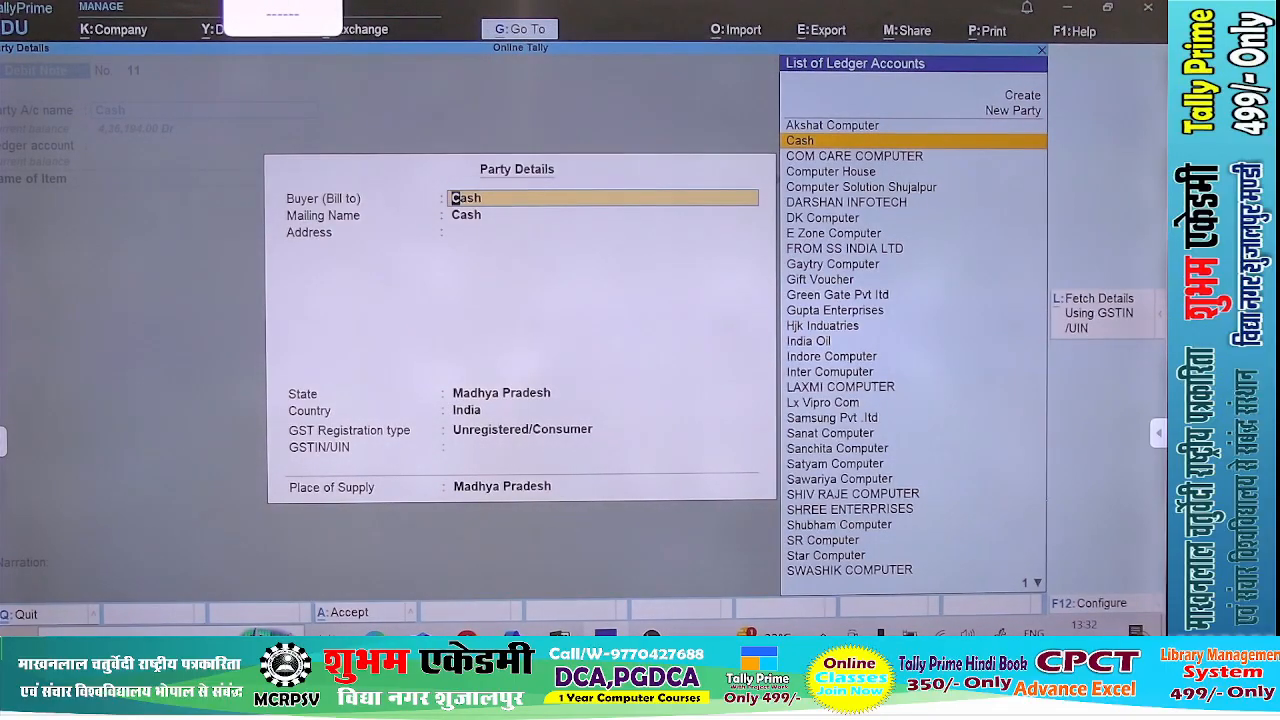
- Set the cash party's GST registration type to Regular, keeping Madhya Pradesh as the state, and accept the party details
{"action": "key", "text": "Return"}
{"action": "key", "text": "Return"}
{"action": "key", "text": "Return"}
{"action": "key", "text": "Return"}
{"action": "key", "text": "Return"}
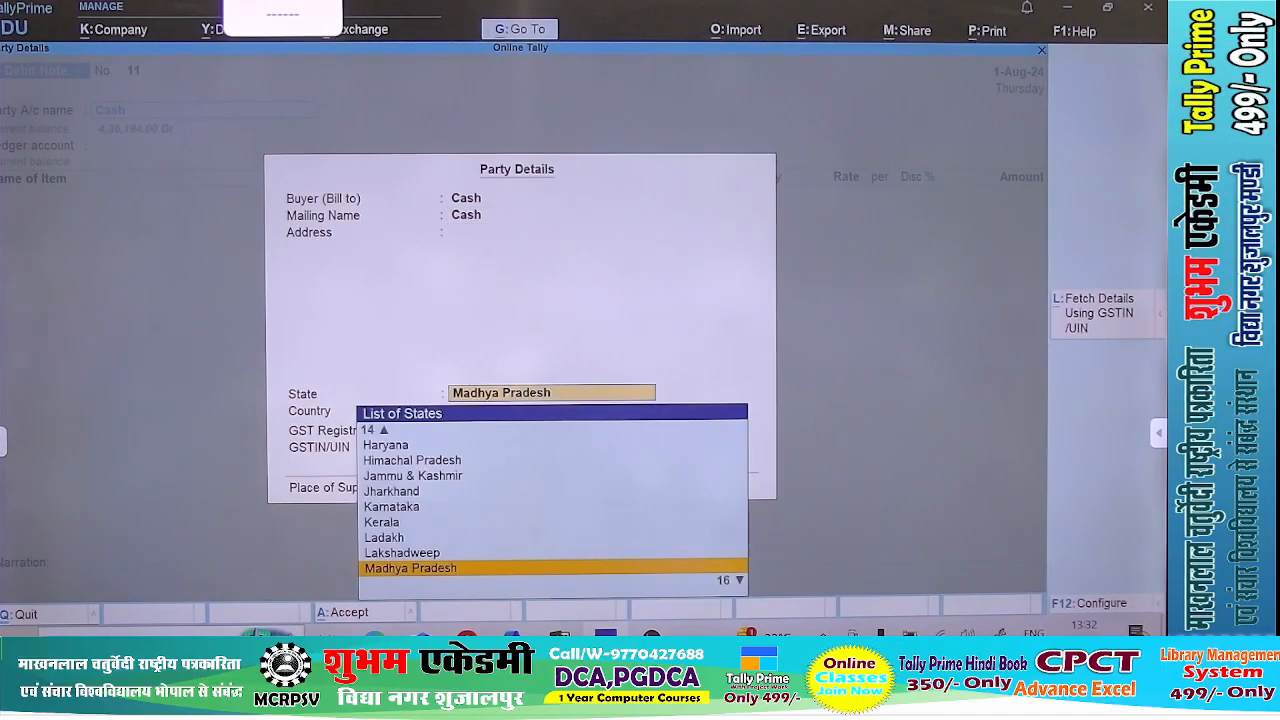
{"action": "key", "text": "Up"}
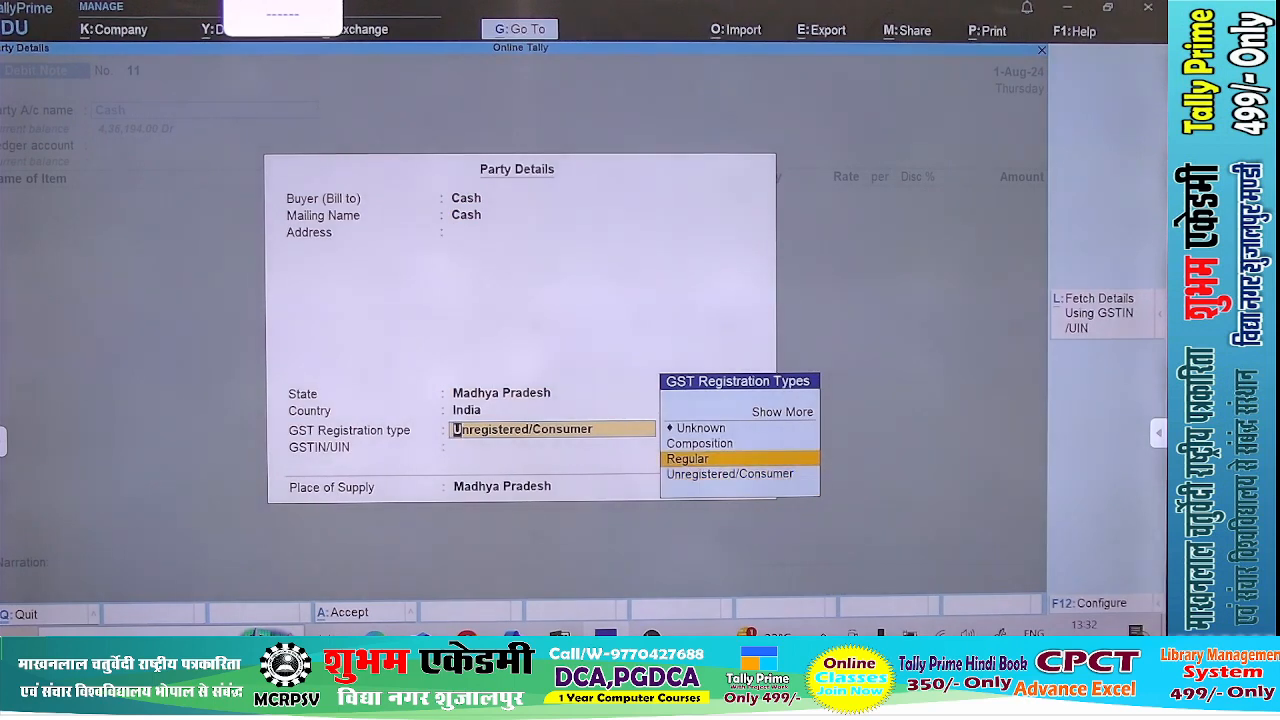
{"action": "key", "text": "Return"}
{"action": "key", "text": "Return"}
{"action": "key", "text": "Return"}
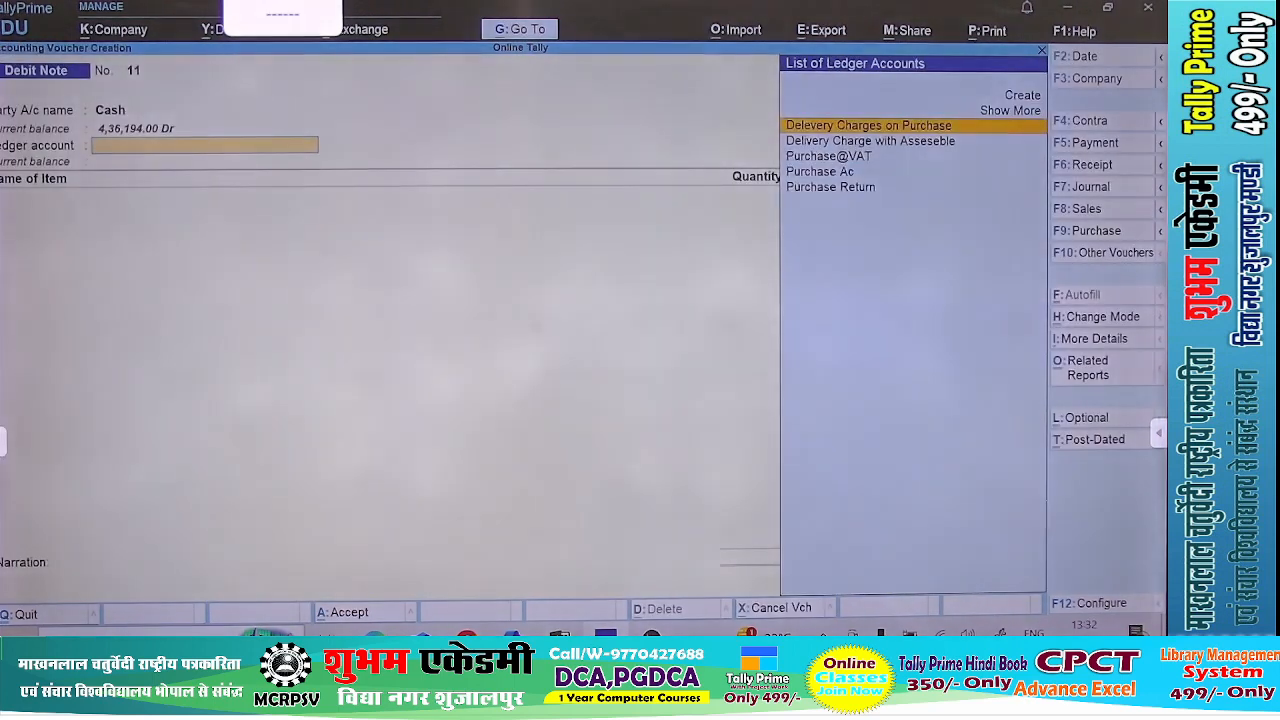
- Choose Purchase Return as the ledger account of the cash debit note
{"action": "key", "text": "Down"}
{"action": "key", "text": "Down"}
{"action": "key", "text": "Down"}
{"action": "key", "text": "Down"}
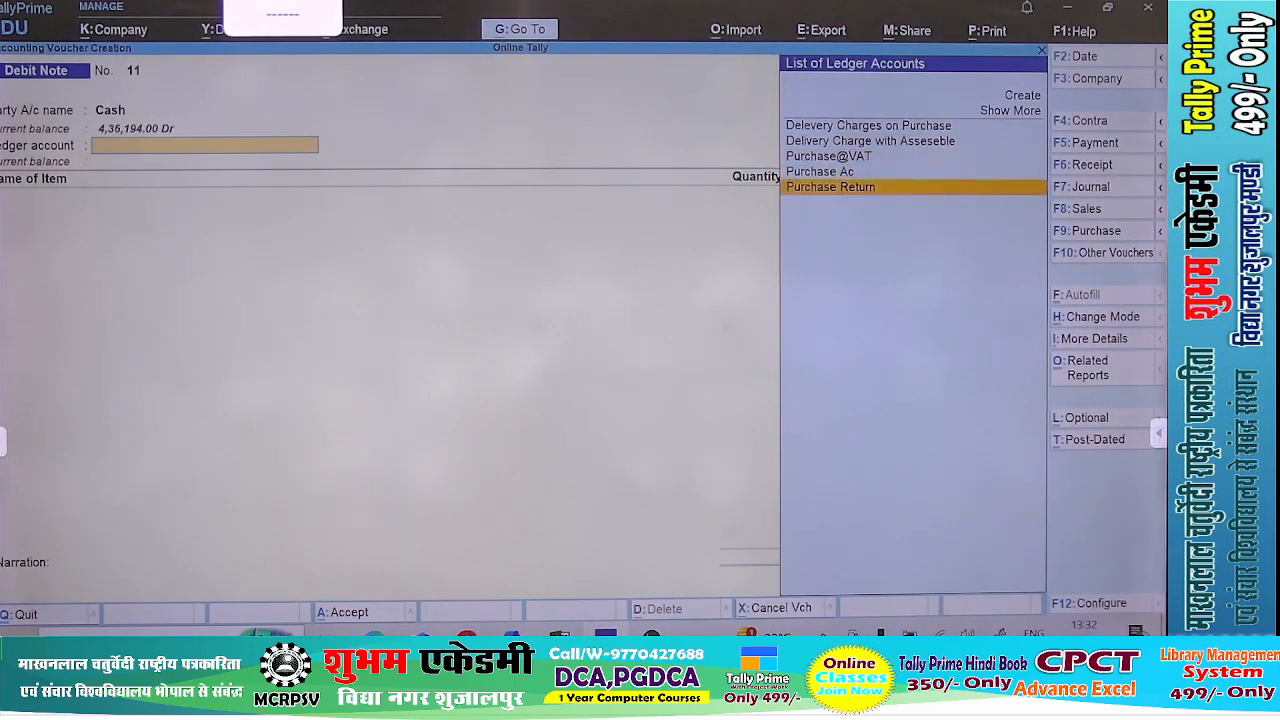
{"action": "key", "text": "Return"}
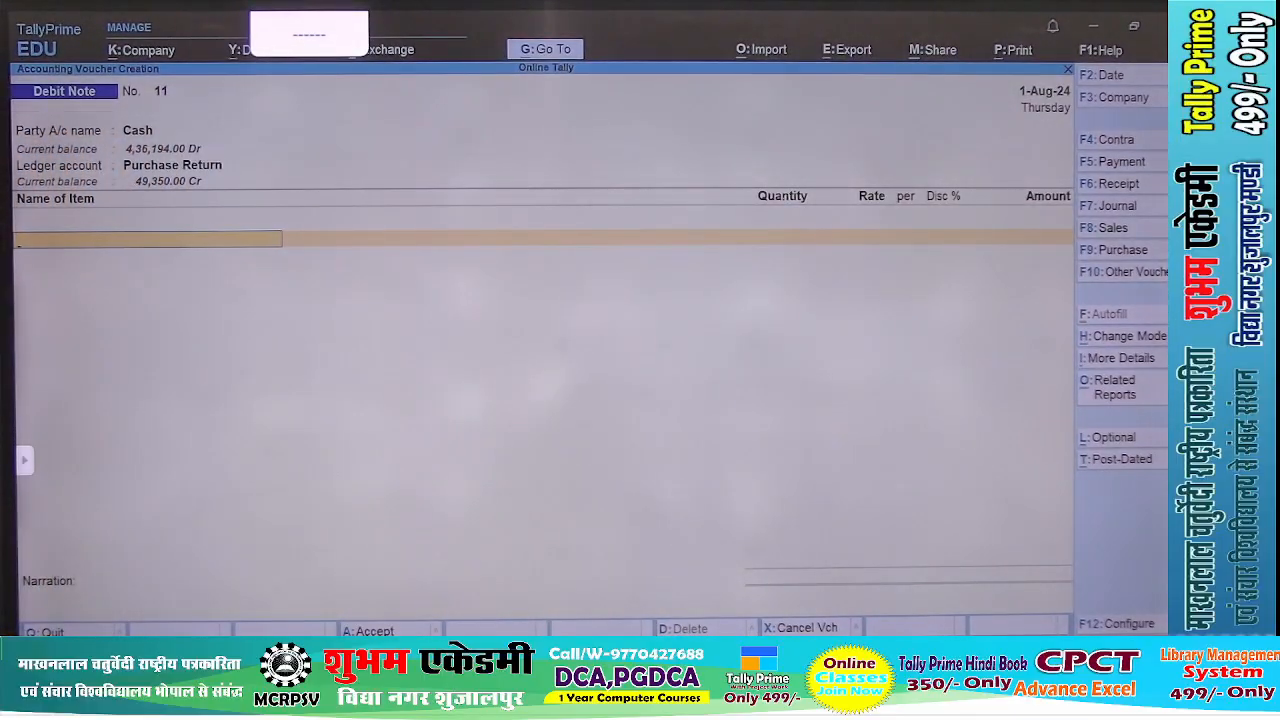
- Select UPS LUMINIOUS as the first stock item of the debit note
{"action": "key", "text": "ctrl"}
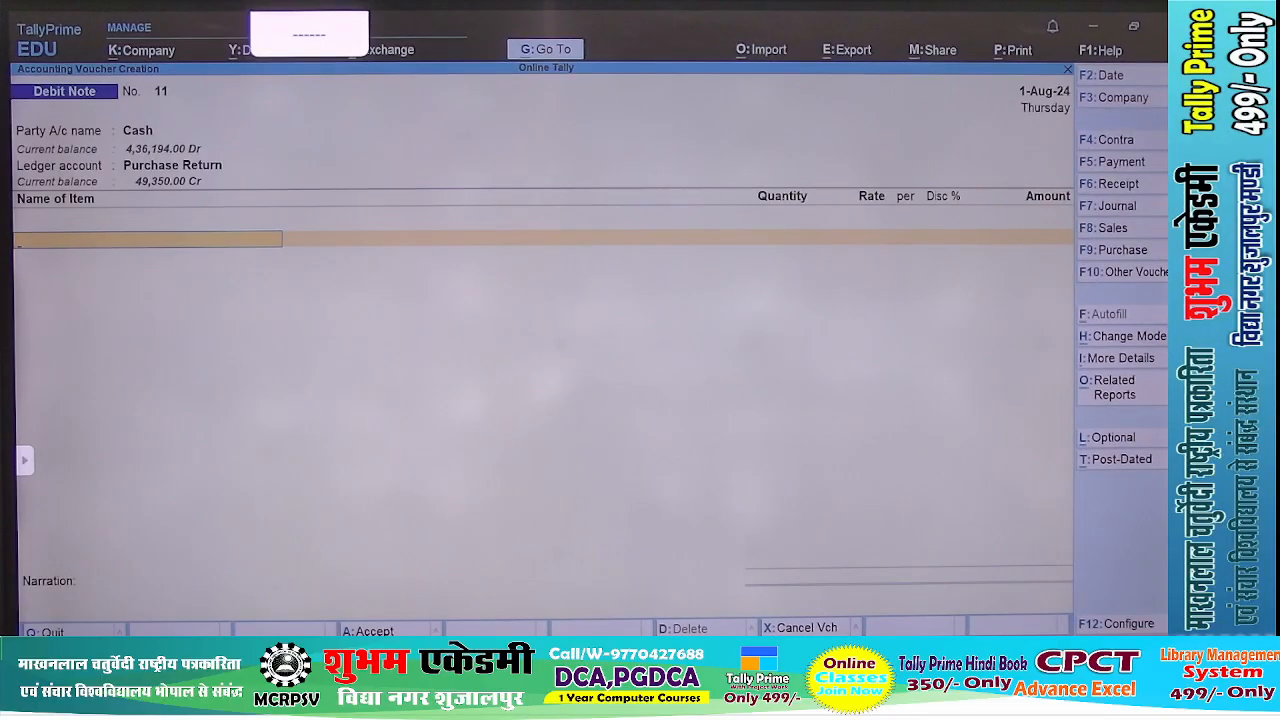
{"action": "type", "text": "Up"}
{"action": "key", "text": "Down"}
{"action": "key", "text": "Down"}
{"action": "key", "text": "Down"}
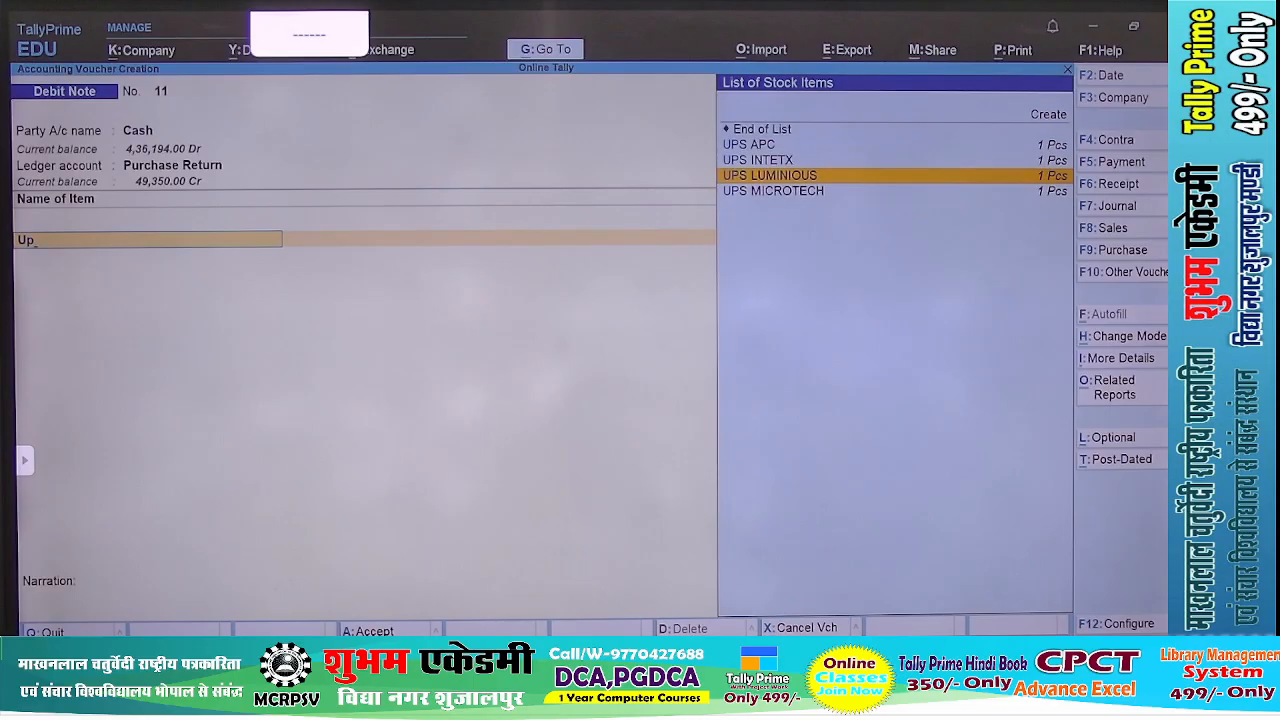
{"action": "key", "text": "Return"}
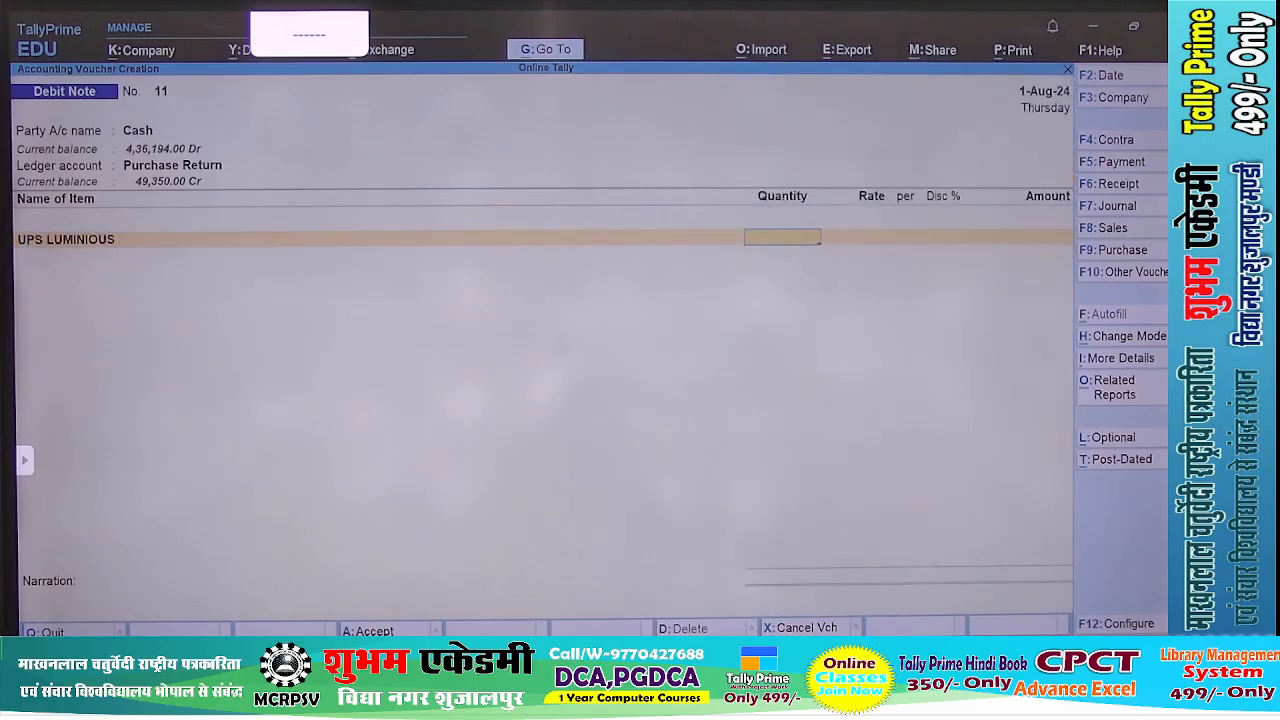
- Enter quantity 1 Pcs for UPS LUMINIOUS, accepting the 1,400 rate and 4% discount, and complete the item line
{"action": "type", "text": "1"}
{"action": "key", "text": "Return"}
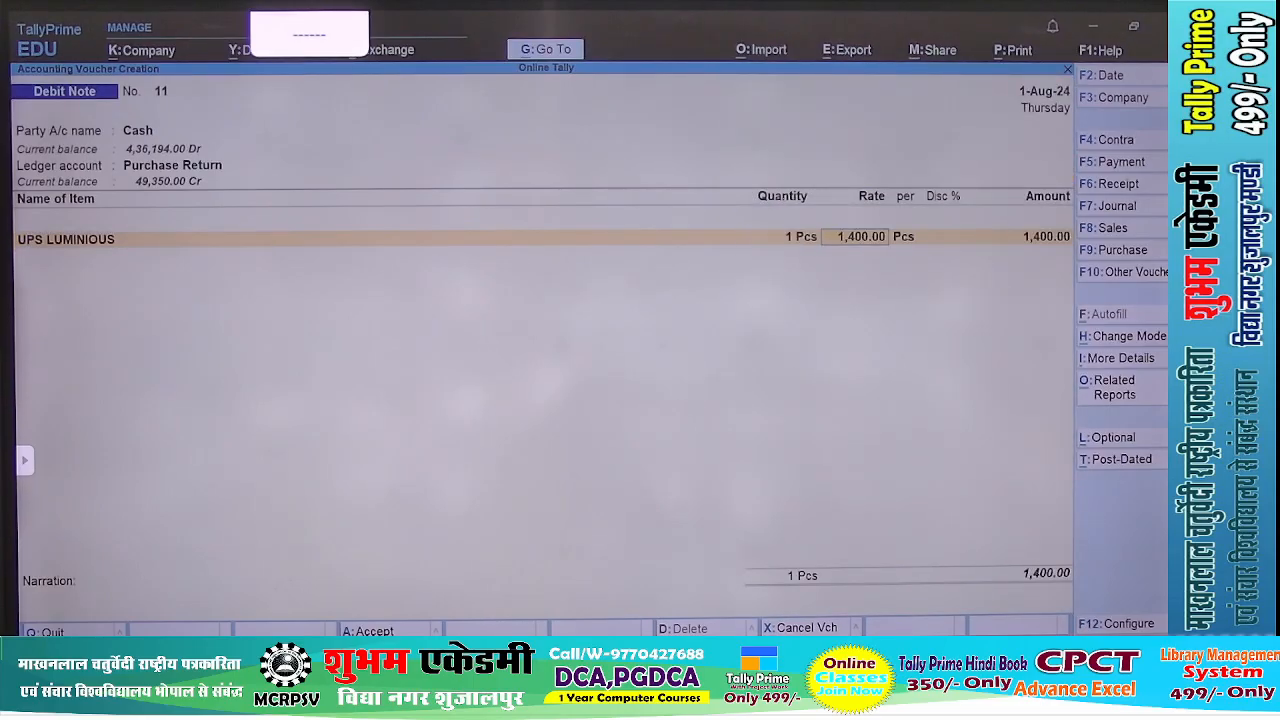
{"action": "key", "text": "Return"}
{"action": "key", "text": "Return"}
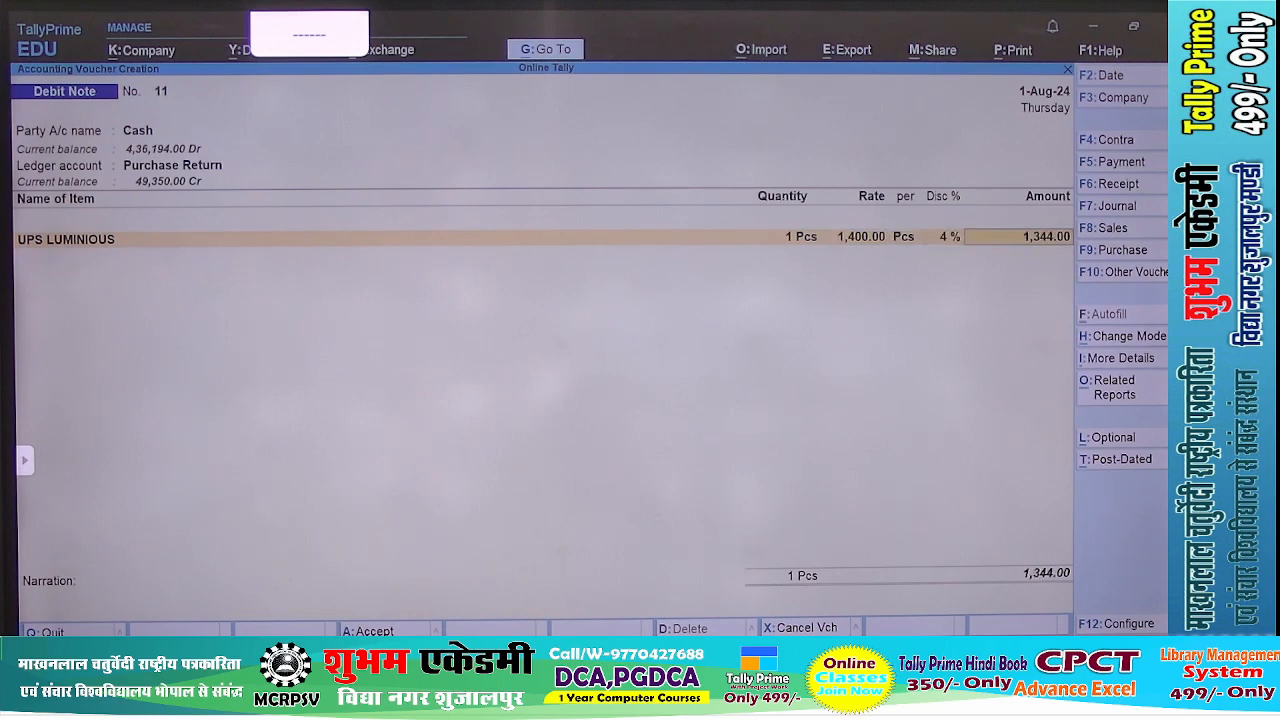
{"action": "key", "text": "alt+Tab"}
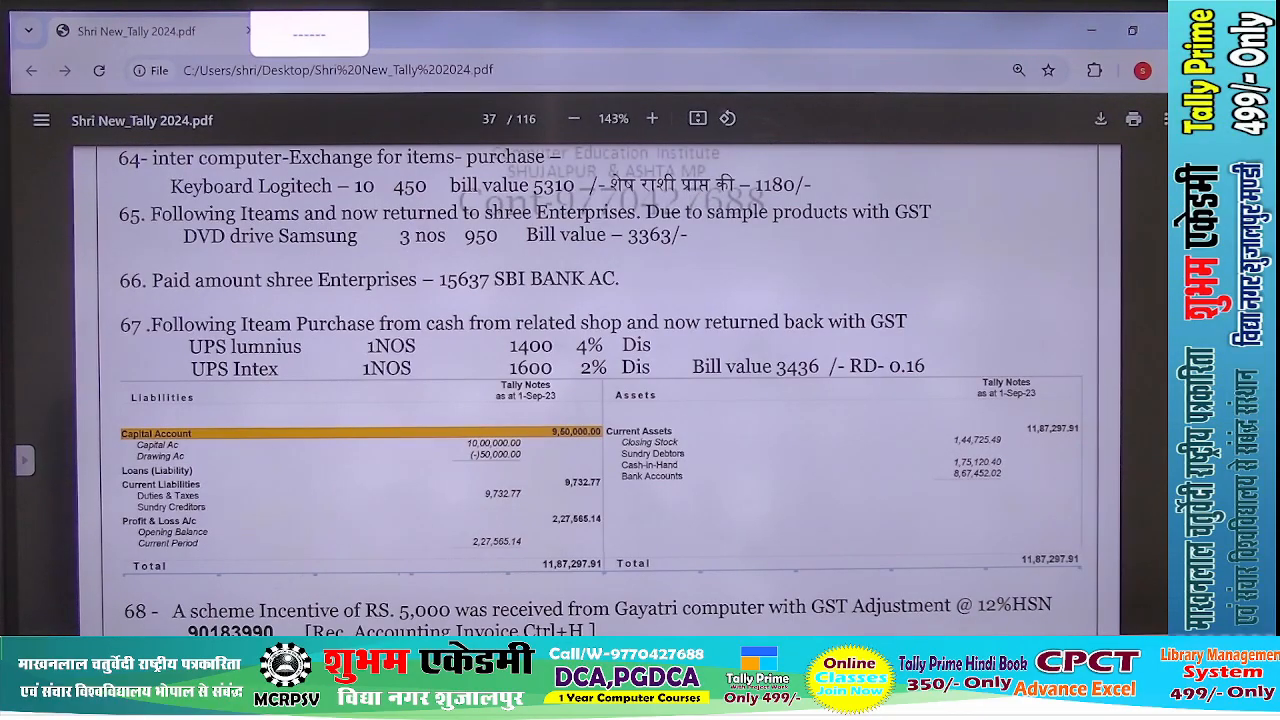
{"action": "key", "text": "alt+Tab"}
{"action": "key", "text": "Return"}
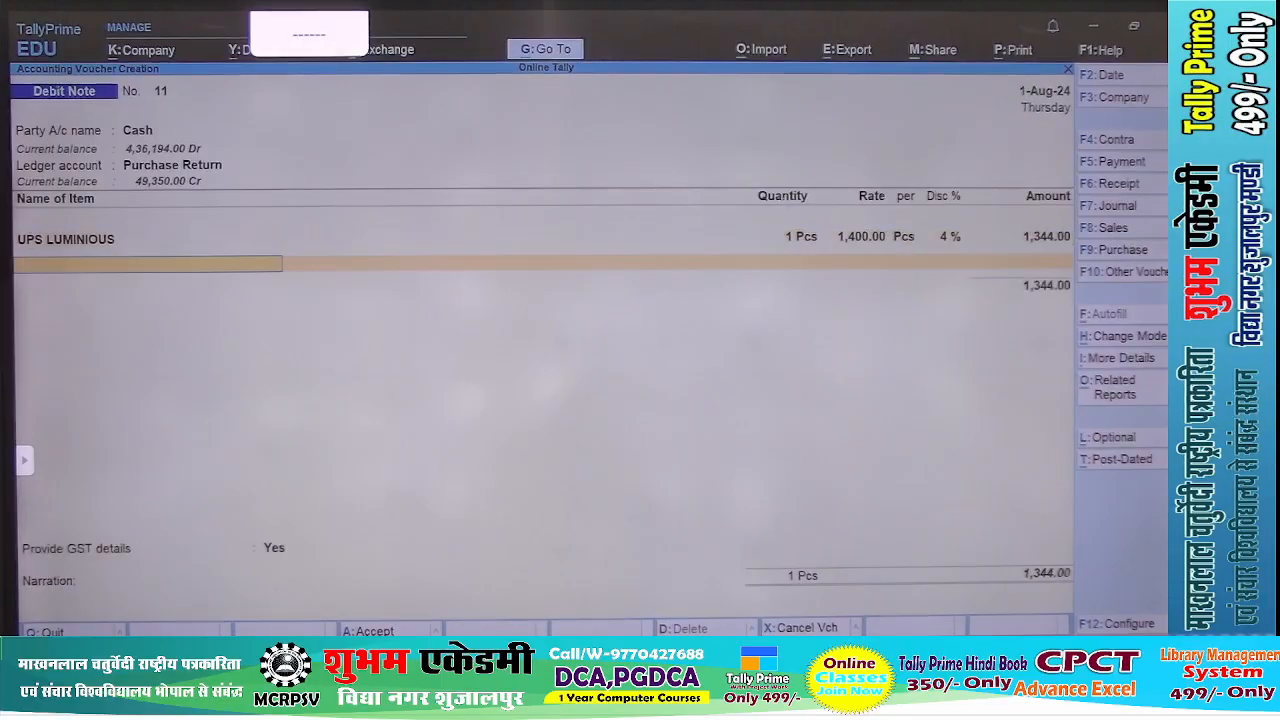
- Add UPS INTETX as the second stock item below UPS LUMINIOUS
{"action": "type", "text": "Up"}
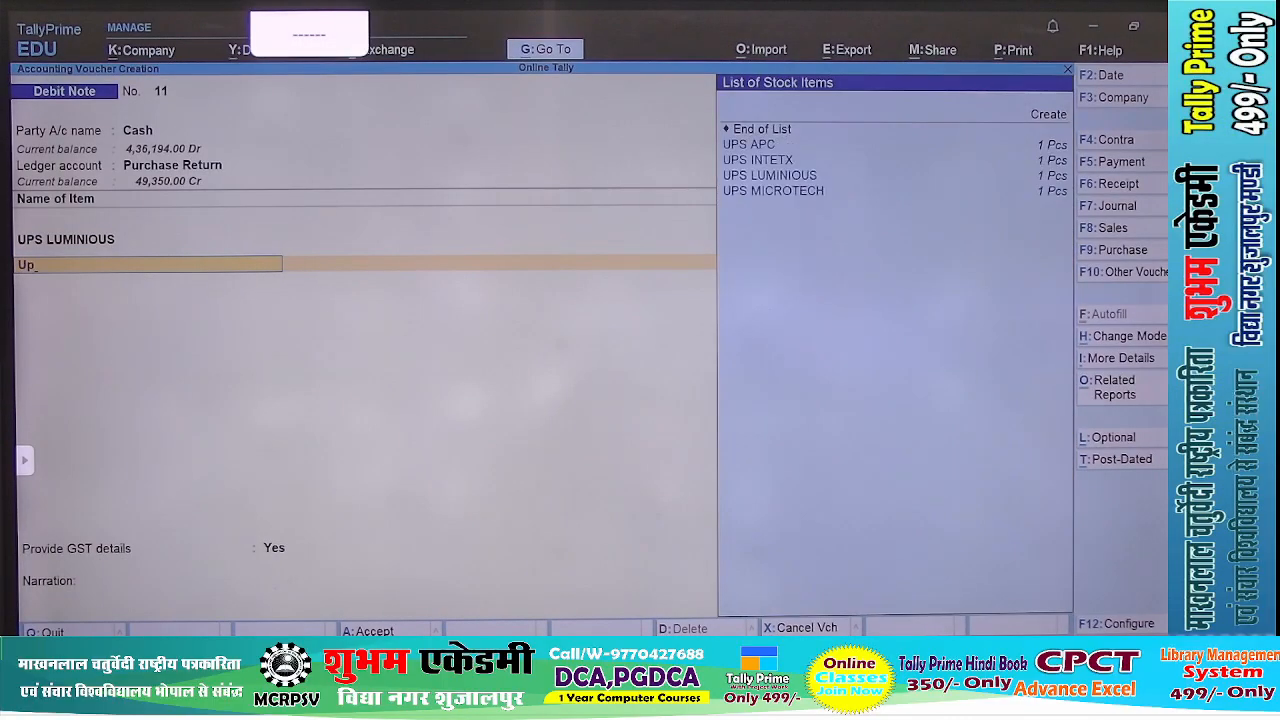
{"action": "key", "text": "Down"}
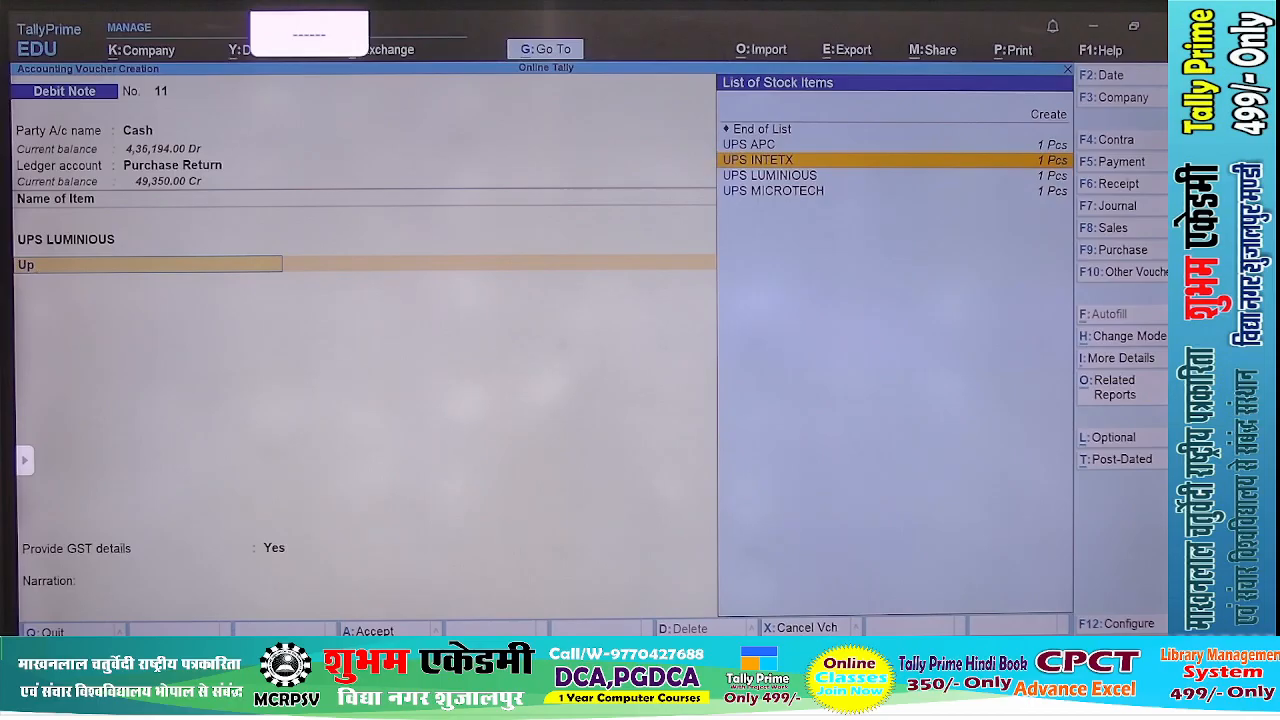
{"action": "key", "text": "Return"}
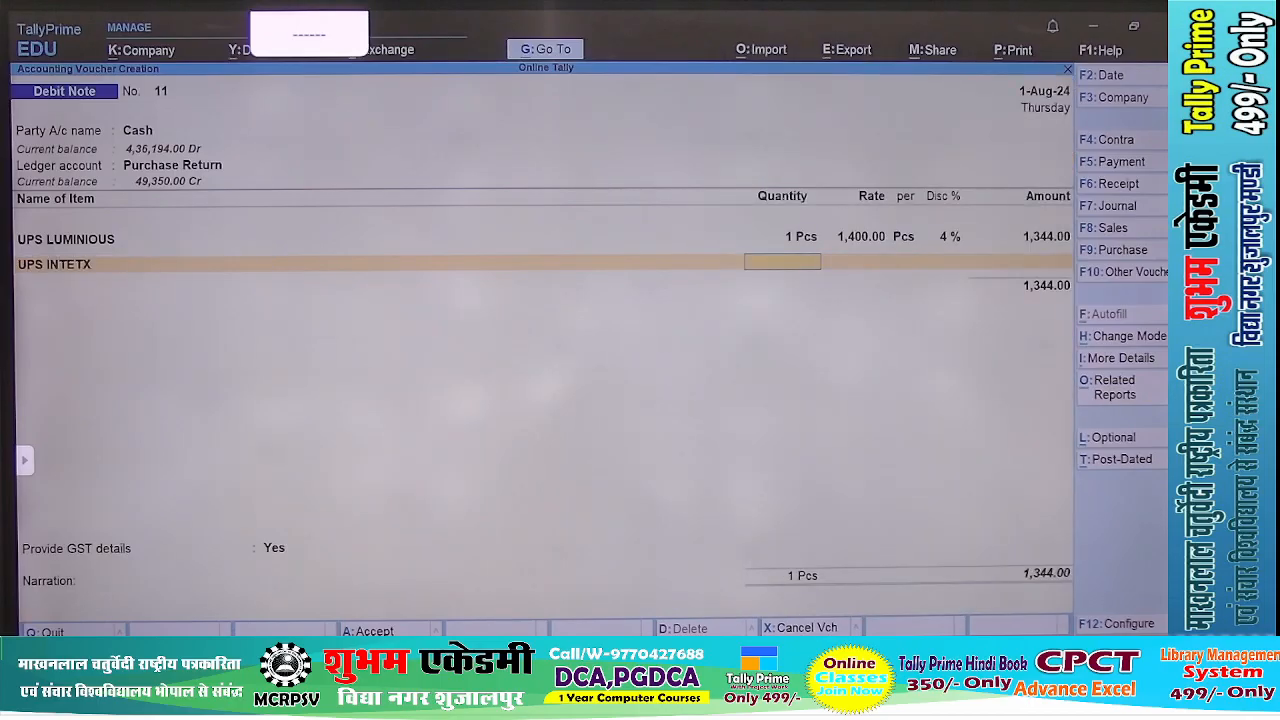
- Alter the stock item UPS INTETX from within the debit note, renaming it UPS Intex, and save it
{"action": "key", "text": "BackSpace"}
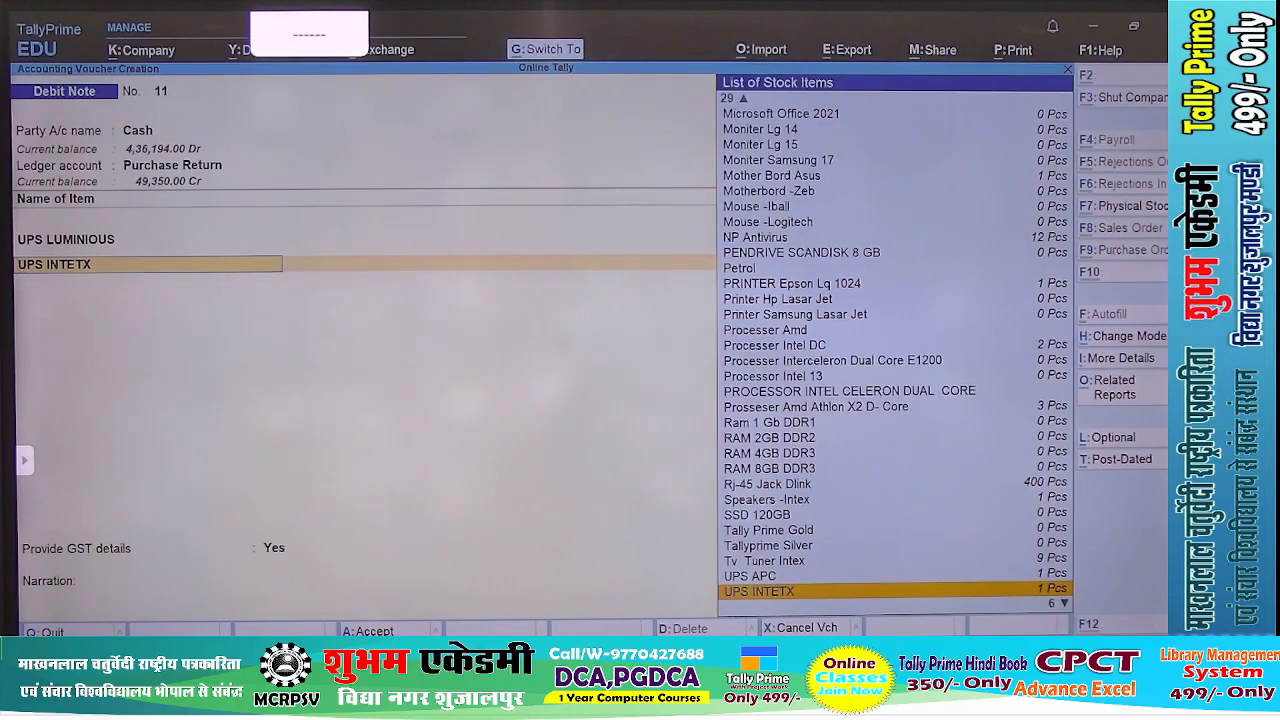
{"action": "key", "text": "ctrl+Return"}
{"action": "type", "text": "UPS"}
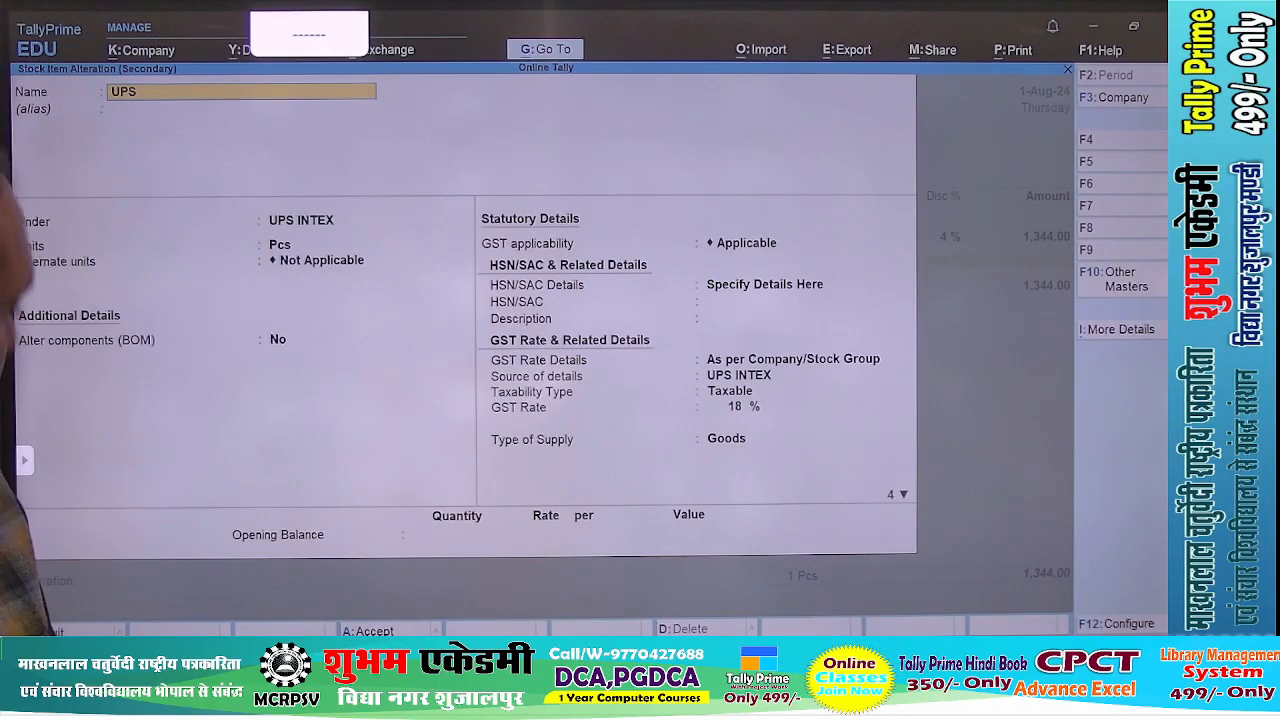
{"action": "type", "text": " Intex"}
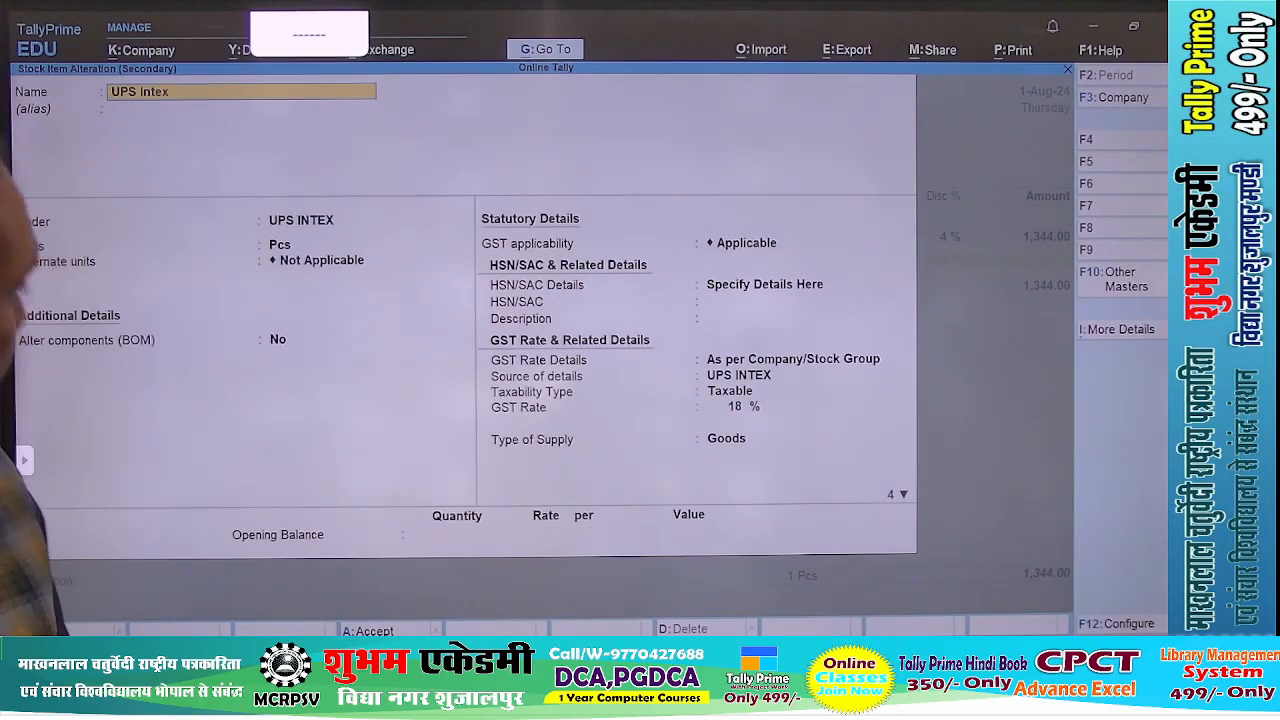
{"action": "key", "text": "ctrl+a"}
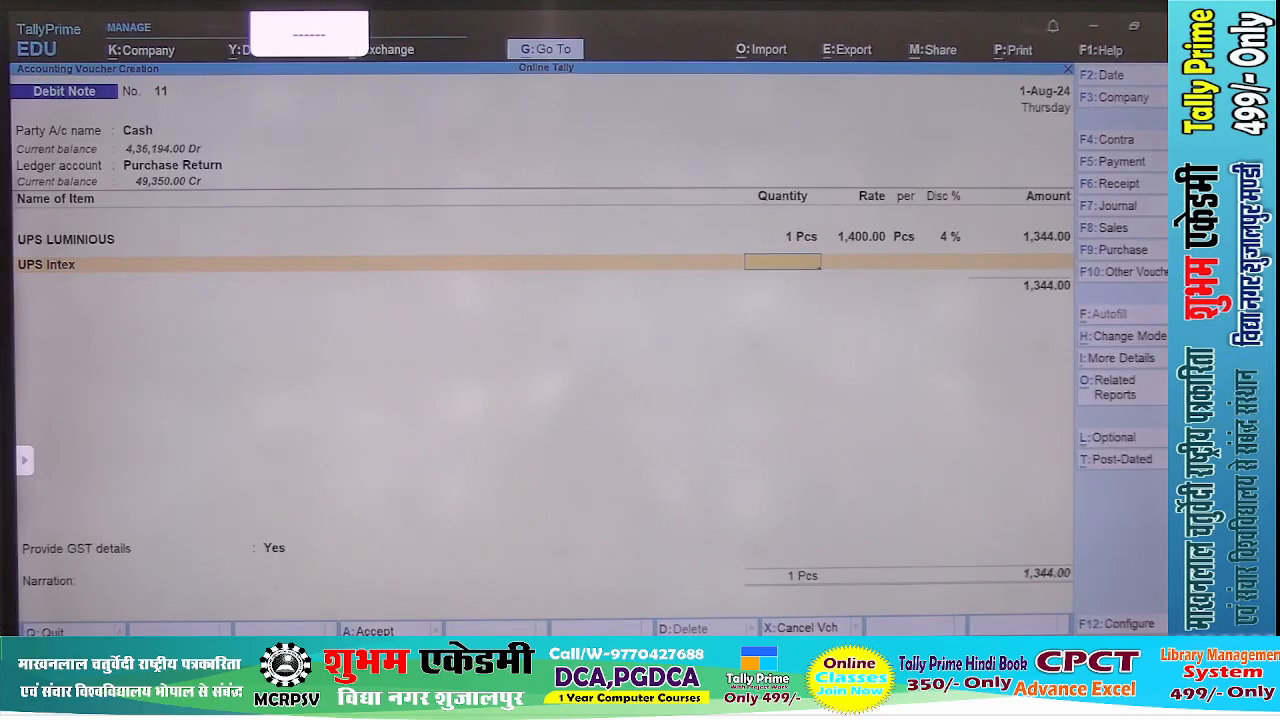
- Enter quantity 1 Pcs for UPS Intex at the 1,600 rate with the 2% discount given in the PDF exercise
{"action": "key", "text": "Return"}
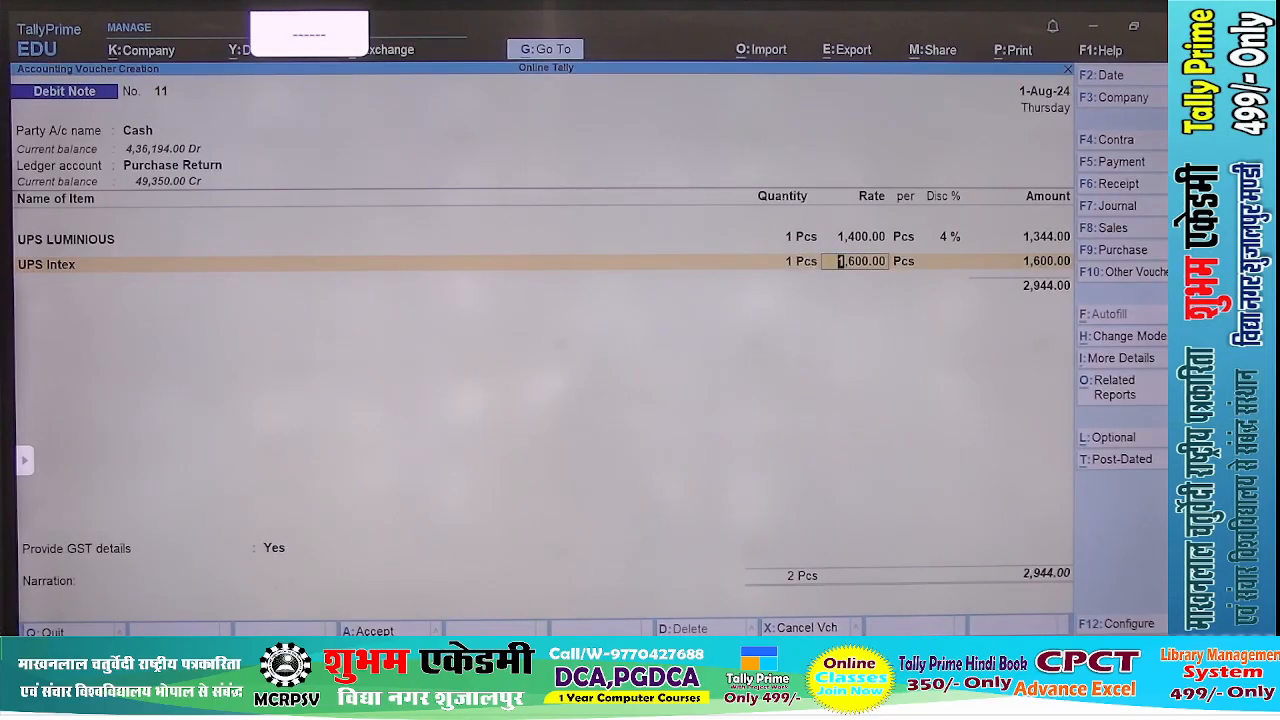
{"action": "key", "text": "Return"}
{"action": "key", "text": "Return"}
{"action": "key", "text": "alt+Tab"}
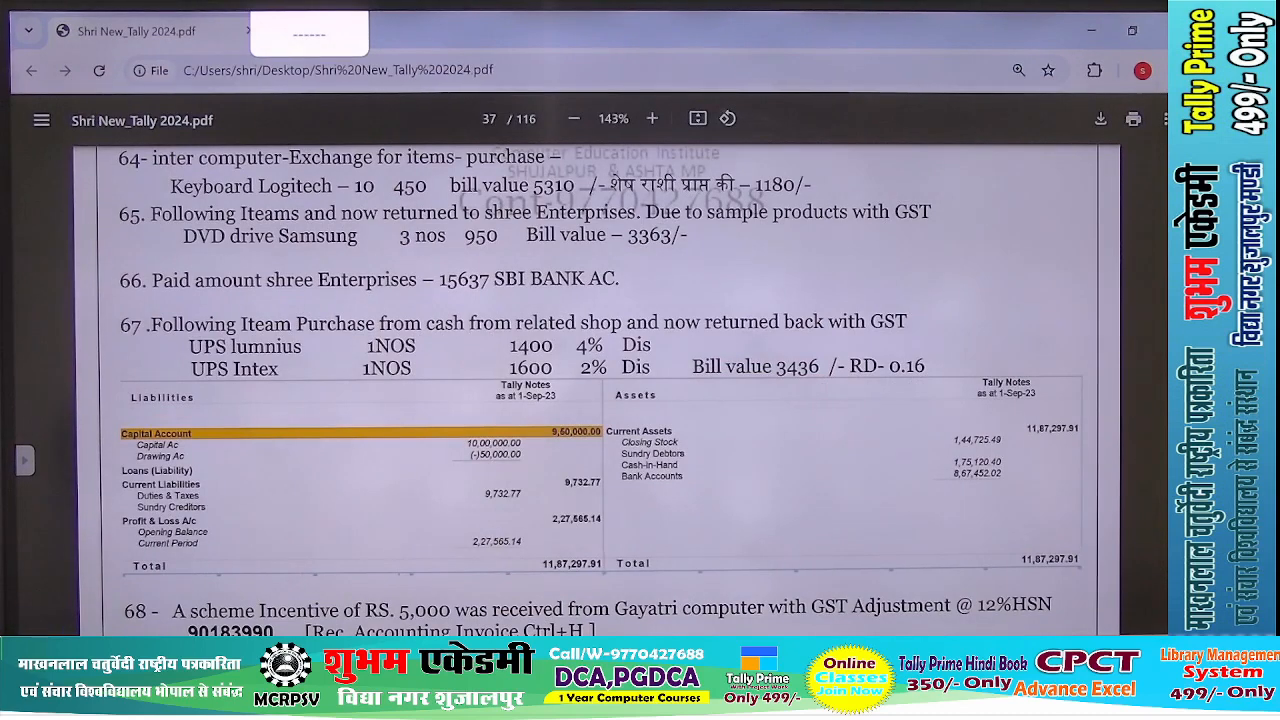
{"action": "key", "text": "alt+Tab"}
{"action": "type", "text": "2"}
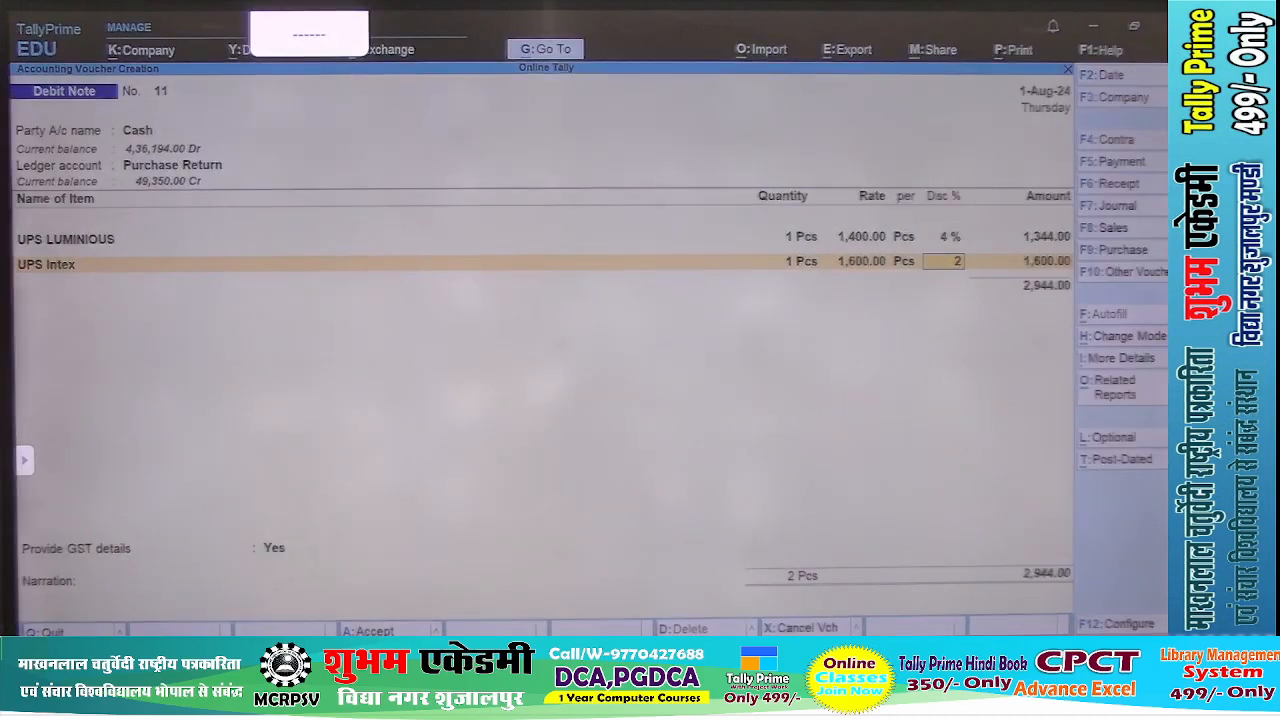
{"action": "key", "text": "Return"}
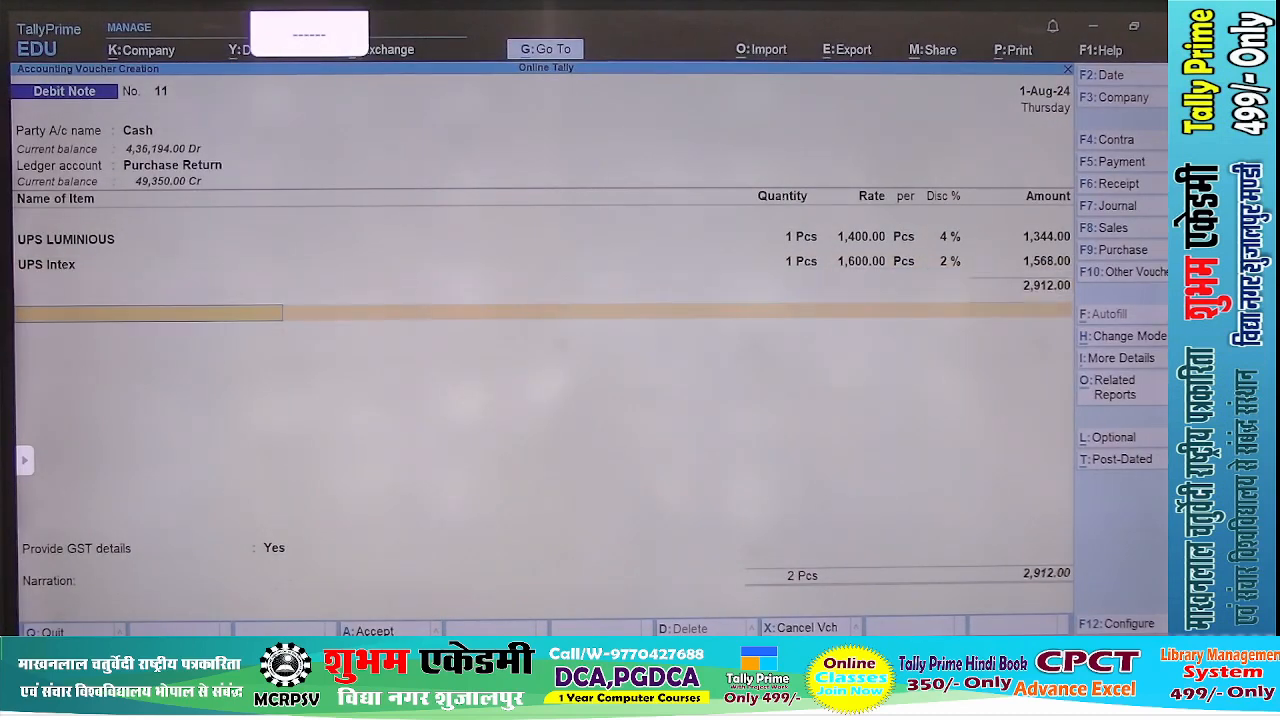
- Finish the item list and add the Input CGST ledger with its calculated tax amount
{"action": "key", "text": "Return"}
{"action": "type", "text": "In"}
{"action": "key", "text": "Down"}
{"action": "key", "text": "Down"}
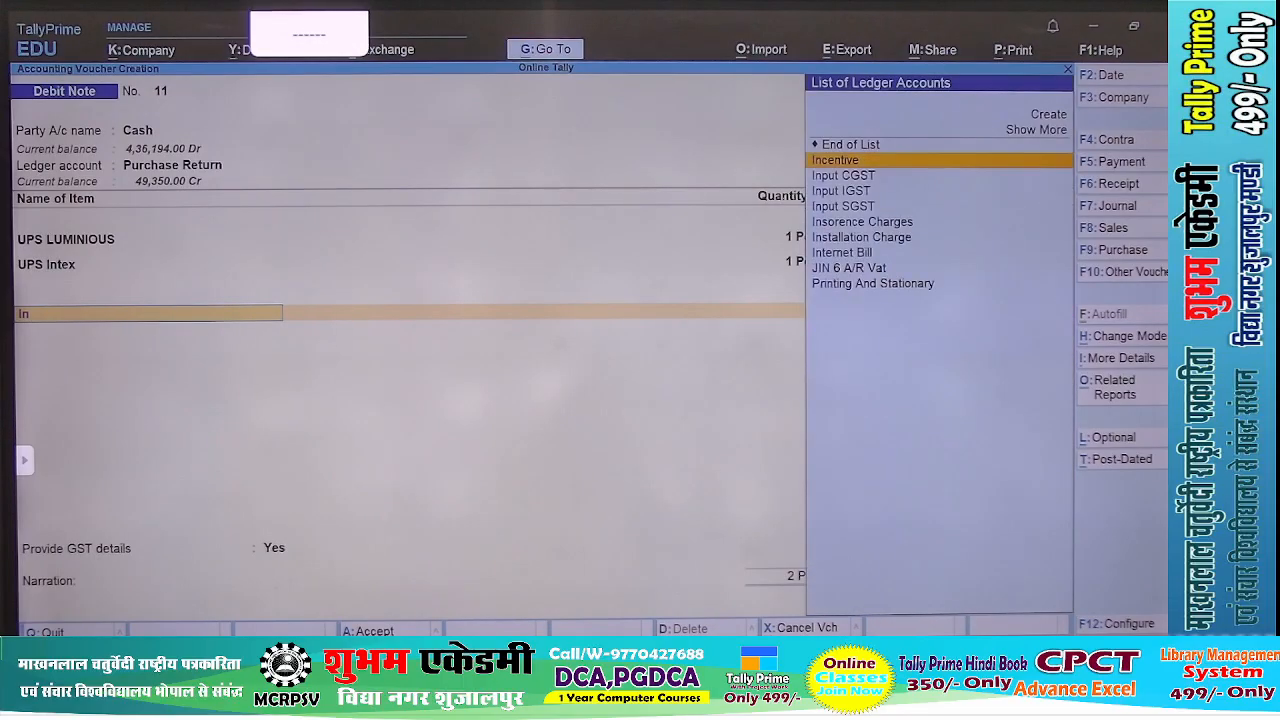
{"action": "key", "text": "Return"}
{"action": "key", "text": "Return"}
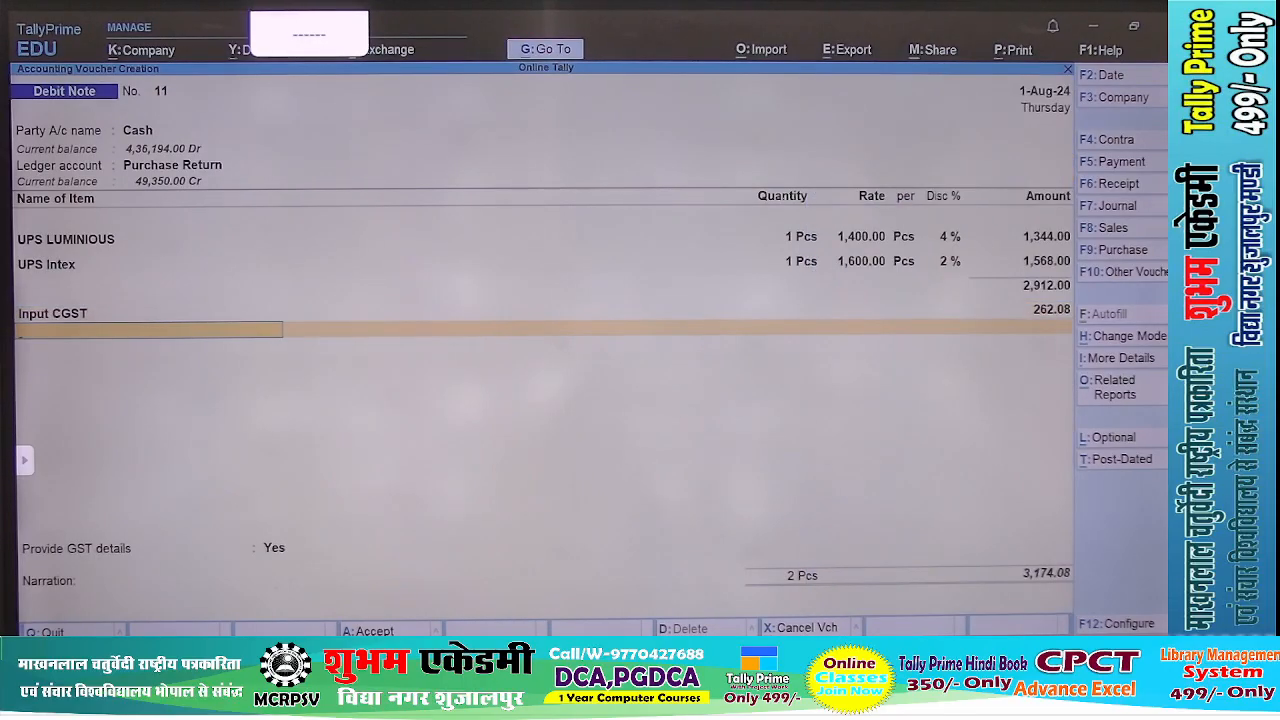
- Add the Input SGST ledger with its calculated amount below Input CGST
{"action": "type", "text": "In"}
{"action": "key", "text": "Down"}
{"action": "key", "text": "Down"}
{"action": "key", "text": "Down"}
{"action": "key", "text": "Down"}
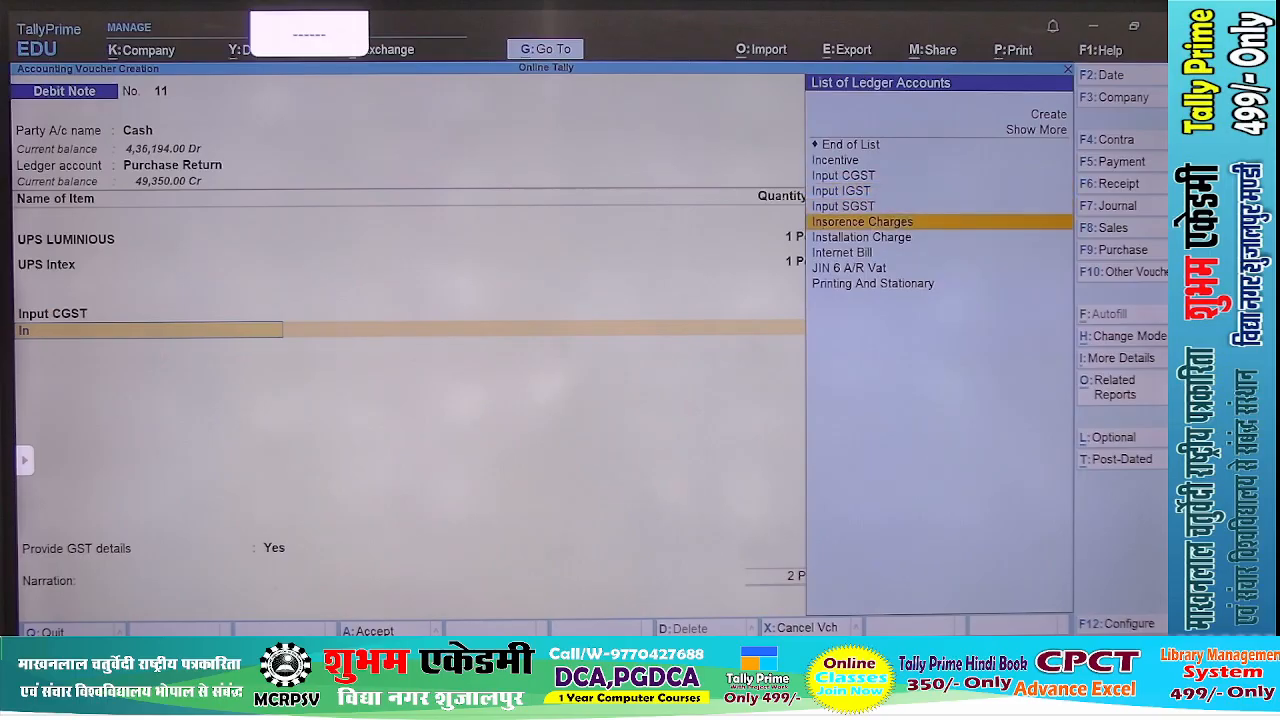
{"action": "key", "text": "Up"}
{"action": "key", "text": "Return"}
{"action": "key", "text": "Return"}
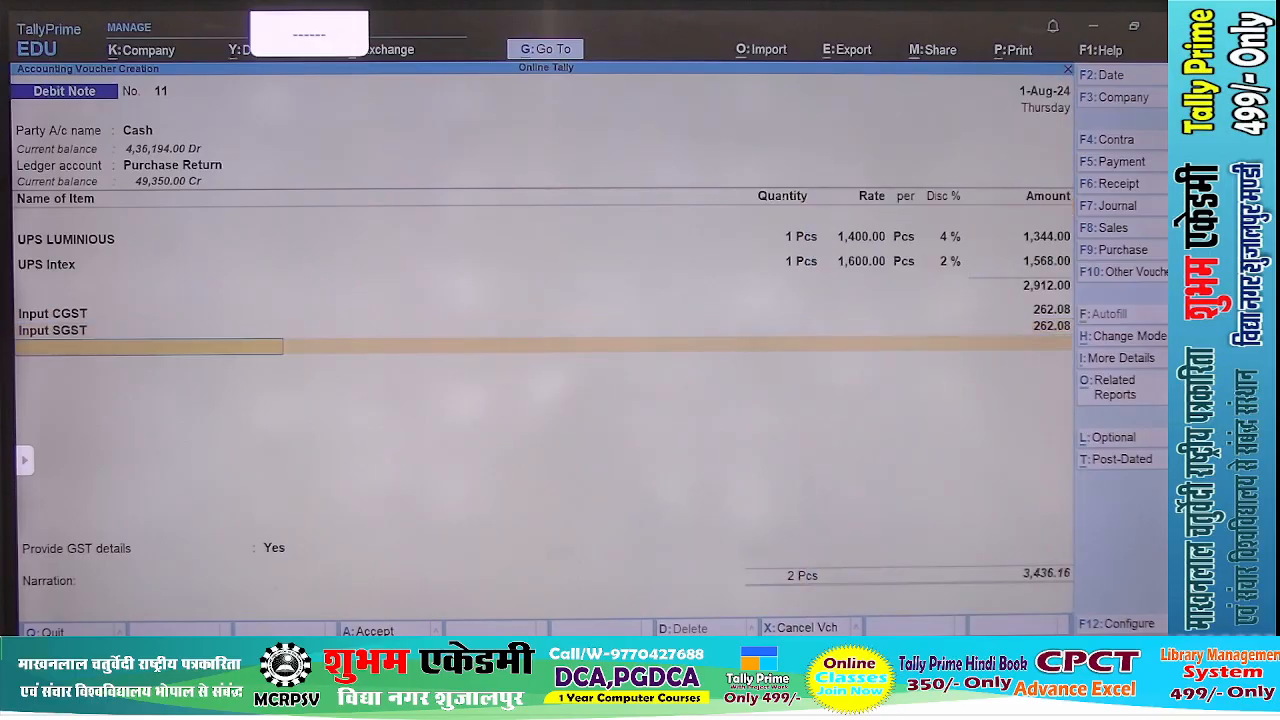
- Add the Round Off [+/-] ledger with (-)0.16, check the bill against exercise 67 in the PDF, and save the debit note
{"action": "type", "text": "Ro"}
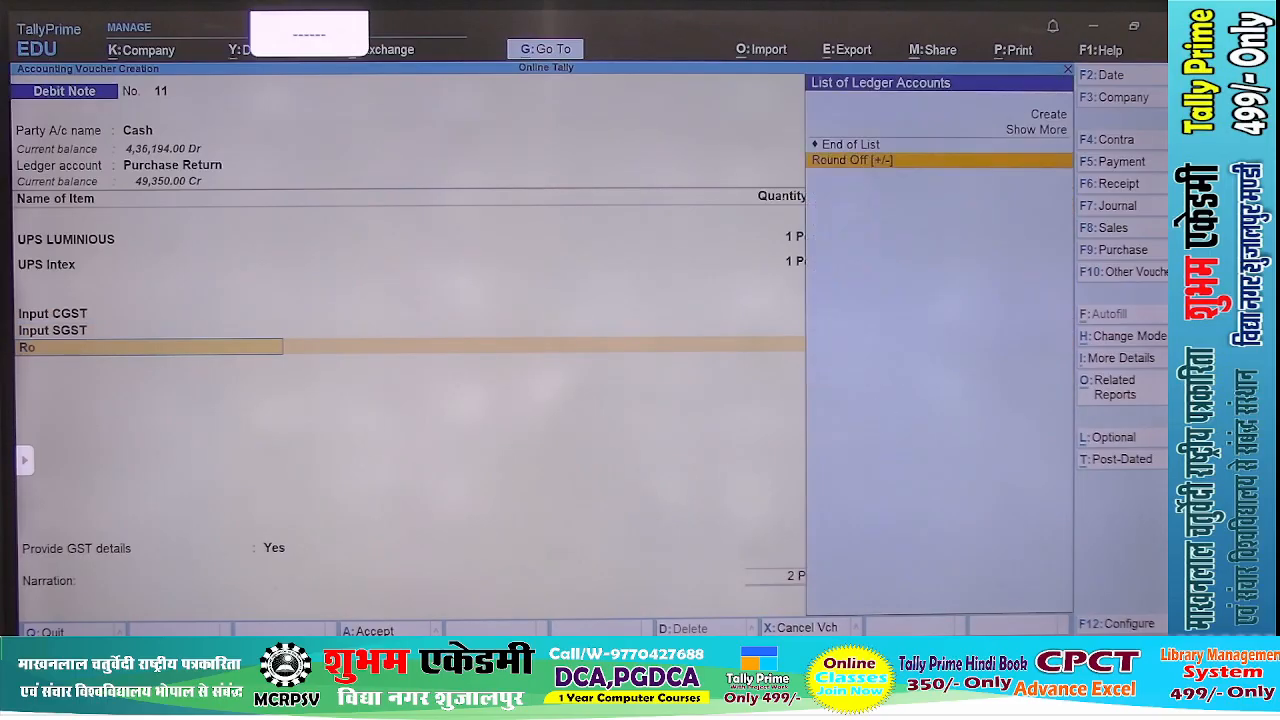
{"action": "key", "text": "Return"}
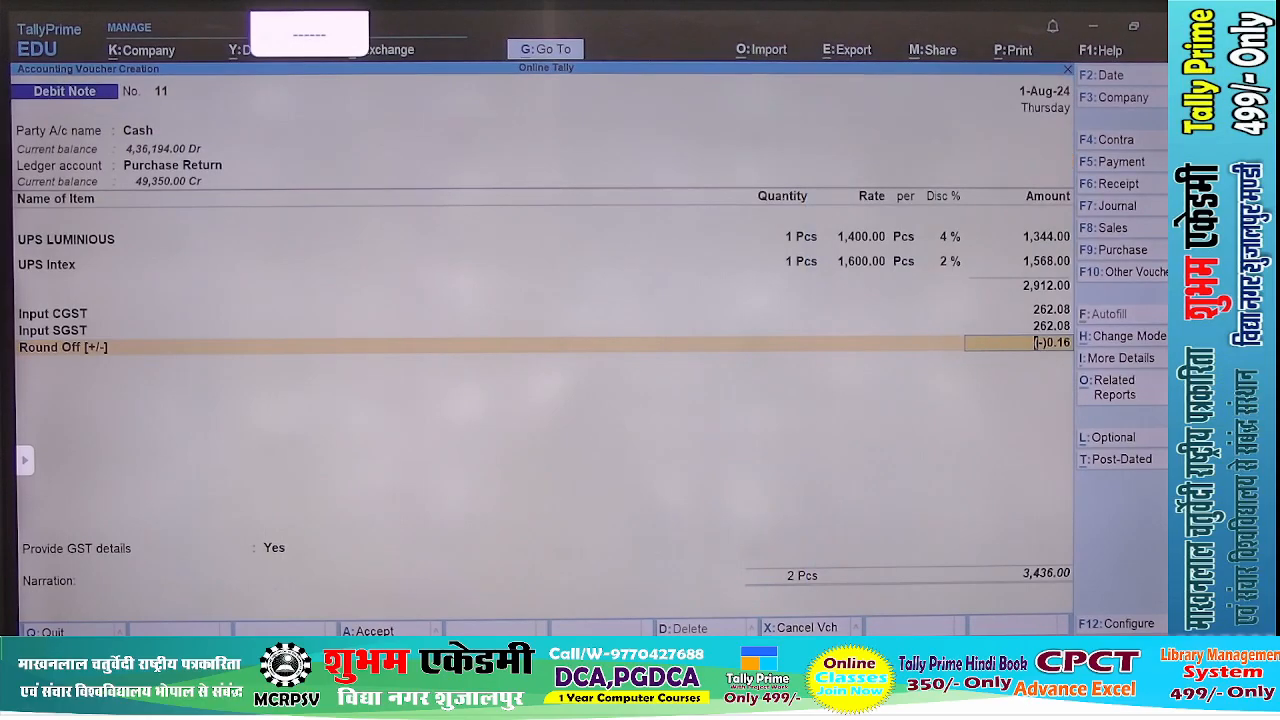
{"action": "key", "text": "alt+Tab"}
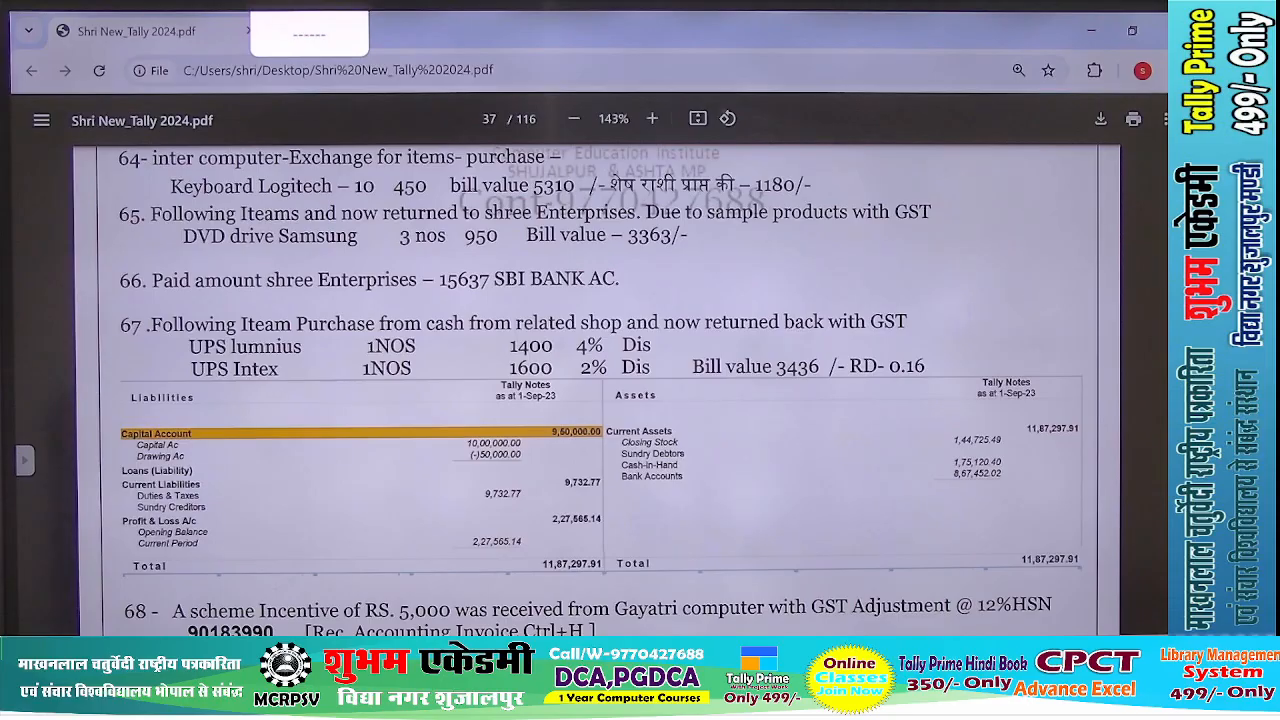
{"action": "key", "text": "alt+Tab"}
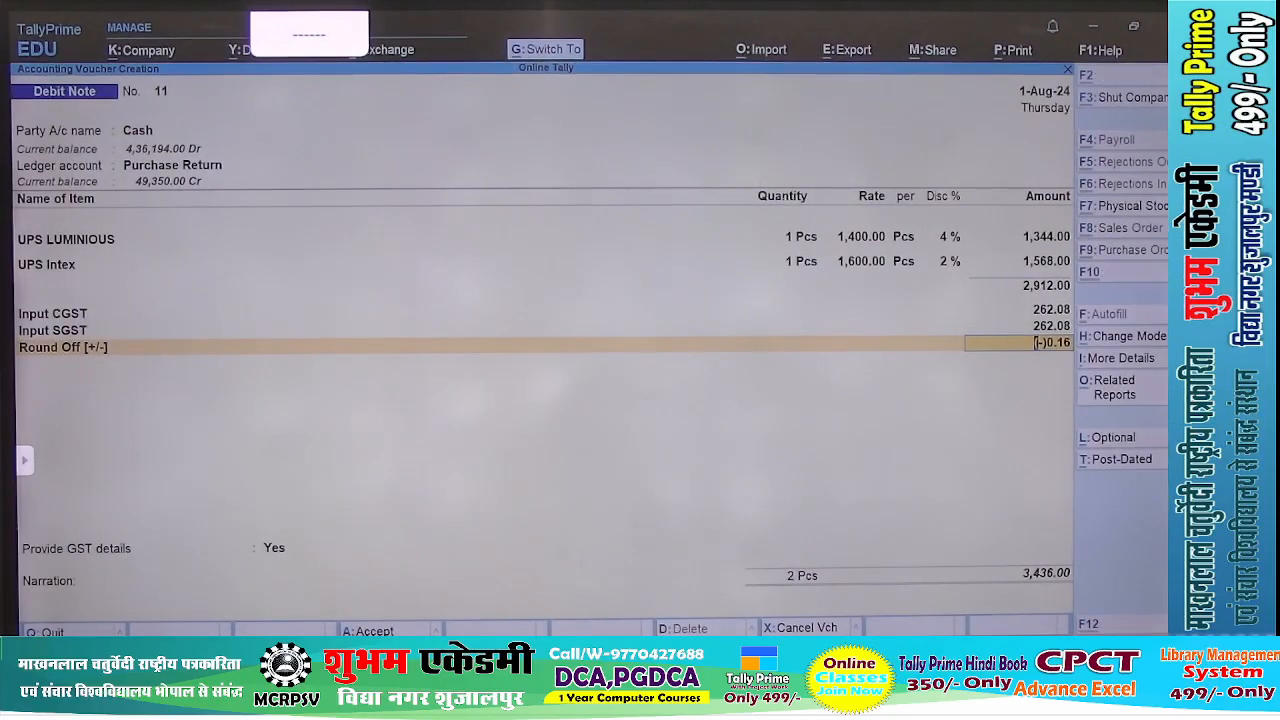
{"action": "key", "text": "ctrl+a"}
- Leave voucher entry, open the Balance Sheet and compare its figures with the balance sheet printed in the PDF
{"action": "key", "text": "Escape"}
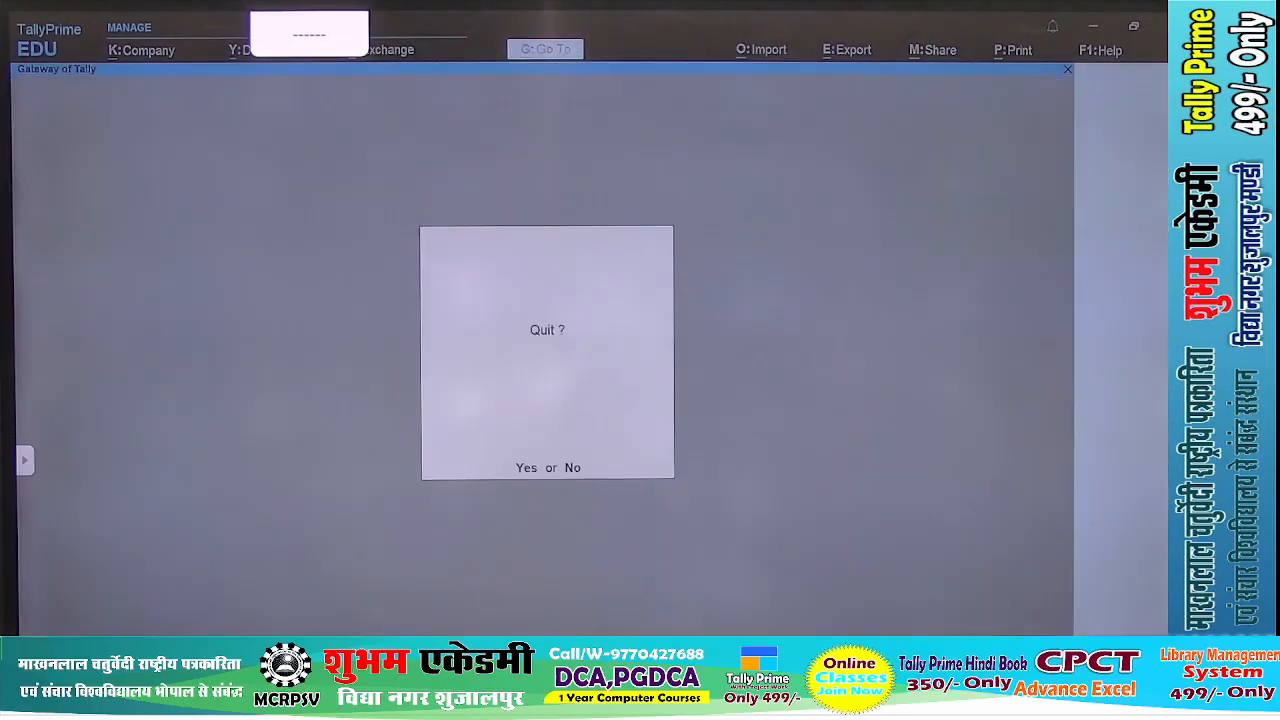
{"action": "key", "text": "y"}
{"action": "key", "text": "b"}
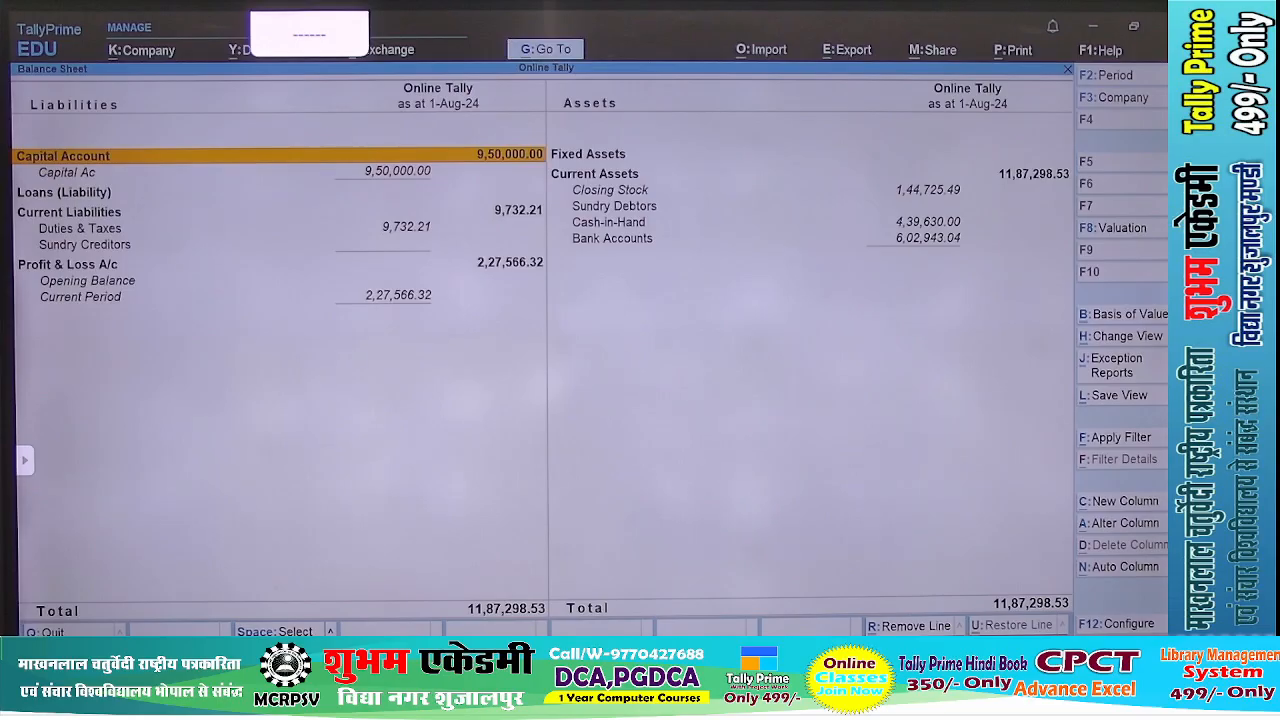
{"action": "key", "text": "Down"}
{"action": "key", "text": "Down"}
{"action": "key", "text": "Down"}
{"action": "key", "text": "Down"}
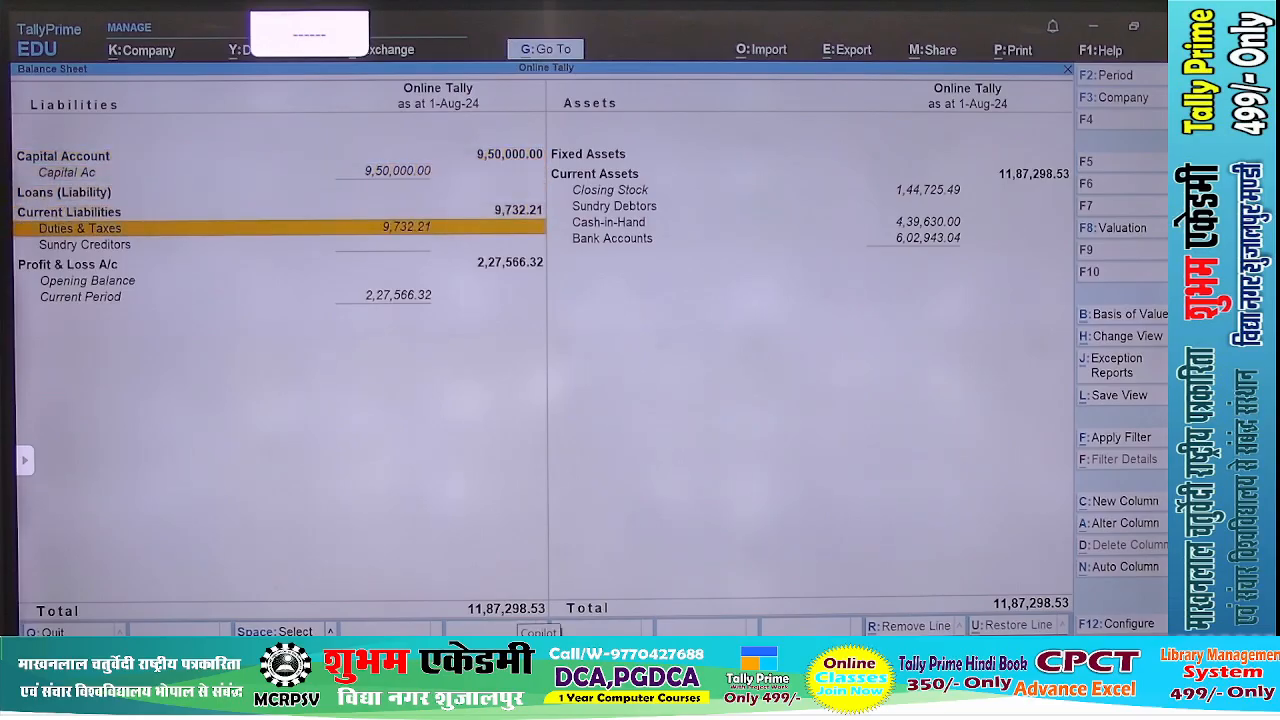
{"action": "key", "text": "alt+Tab"}
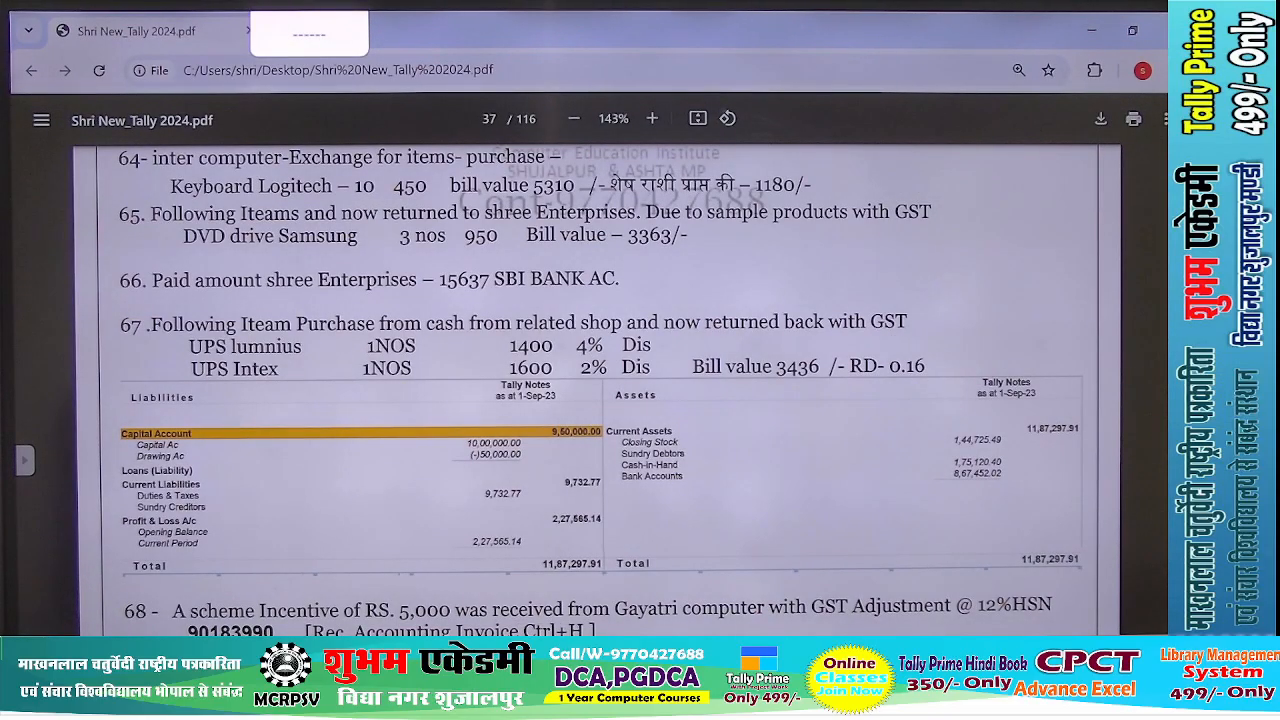
{"action": "key", "text": "alt+Tab"}
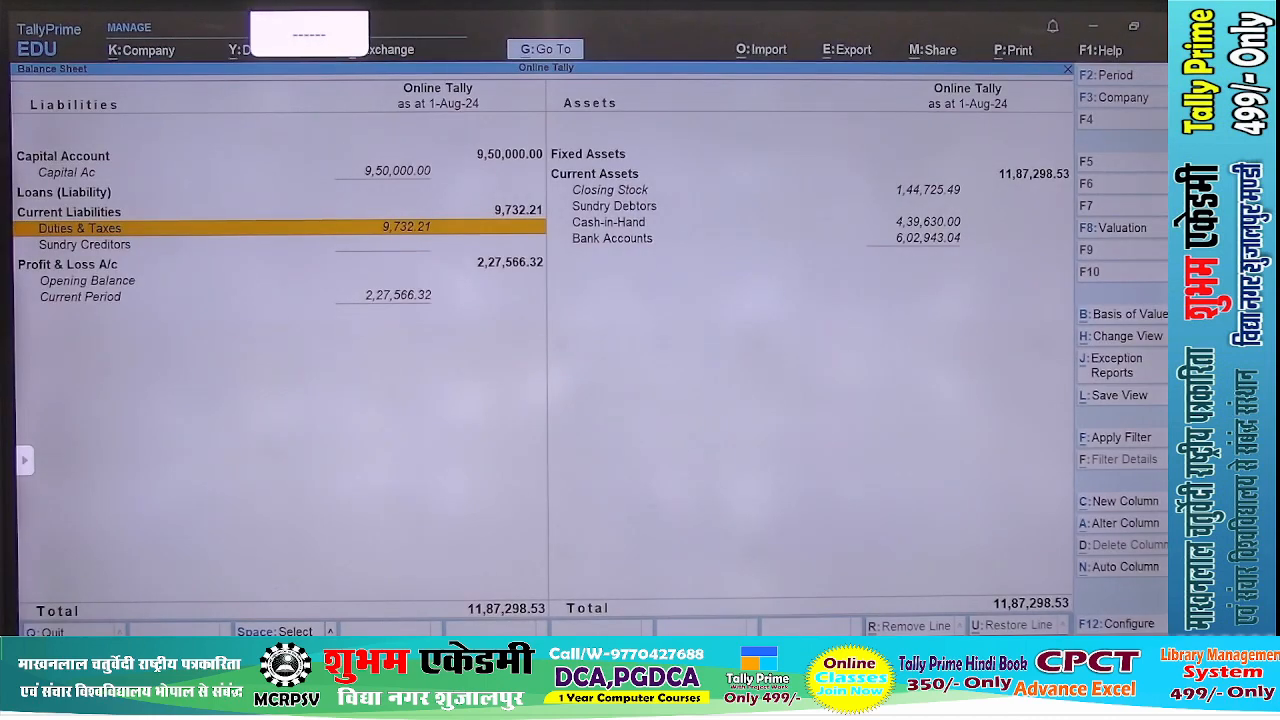
- Switch to the PDF and read exercise 68 about the Gayatri computer scheme incentive with GST, including its sample debit note
{"action": "key", "text": "alt+Tab"}
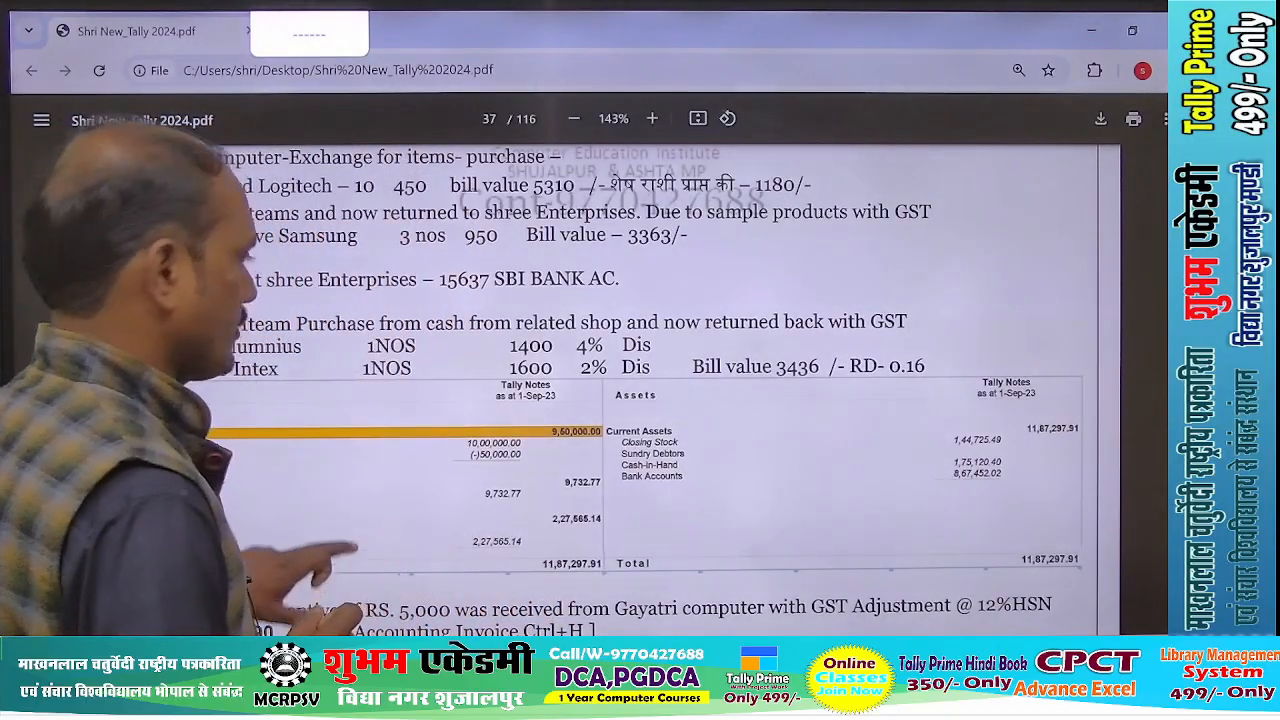
{"action": "scroll", "coordinate": [560, 380], "scroll_direction": "down", "scroll_amount": 5}
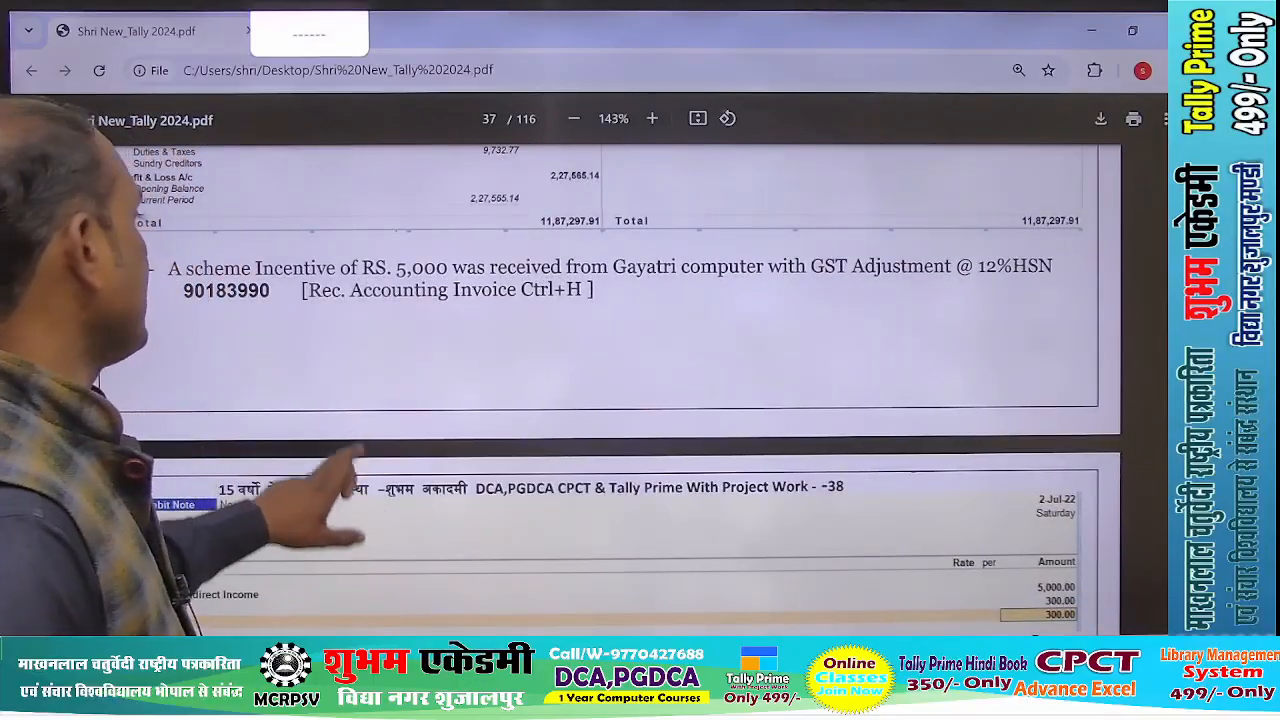
{"action": "scroll", "coordinate": [560, 380], "scroll_direction": "down", "scroll_amount": 3}
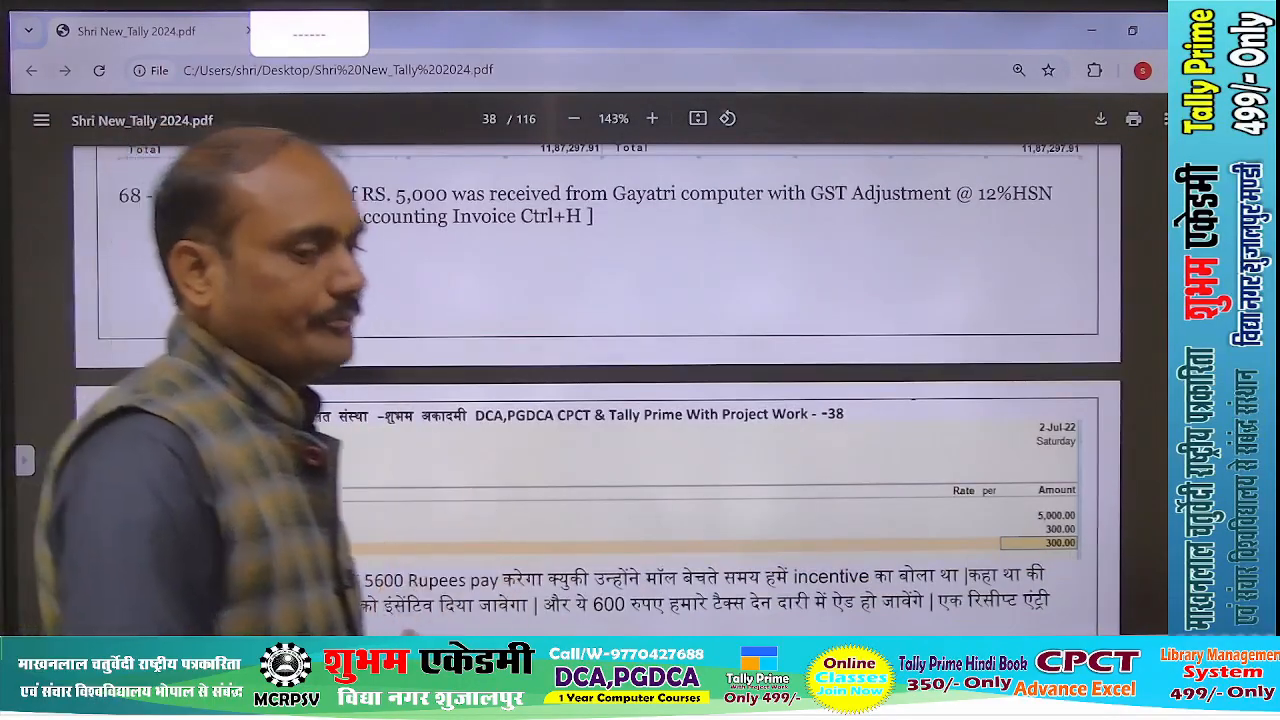